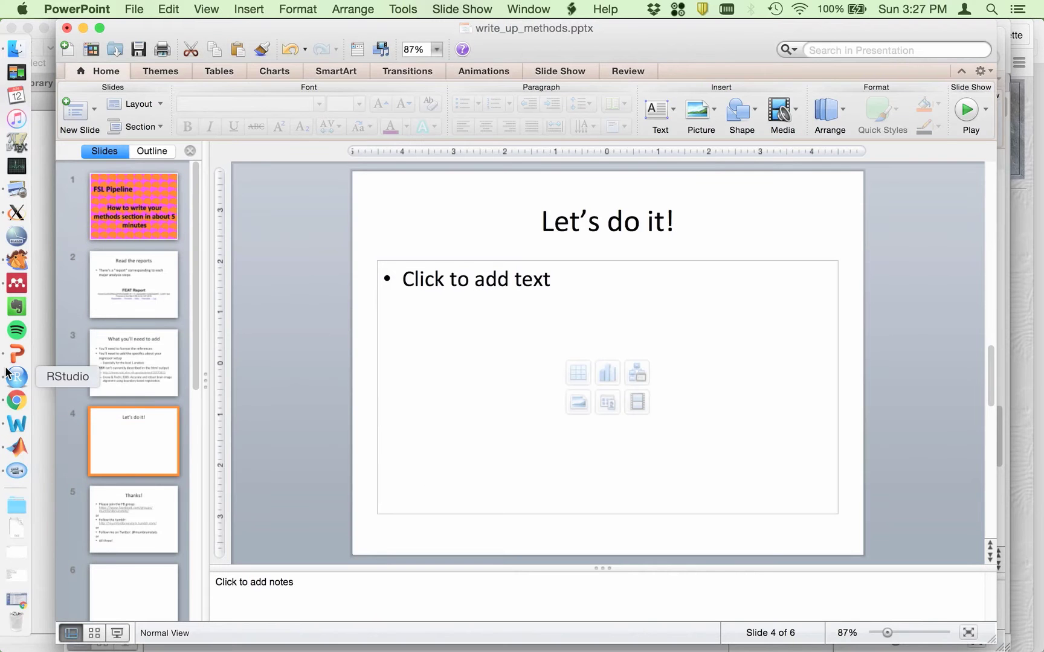
# Step: Switch from Aquamacs to Chrome and open the sub001 task001_run001 FEAT Report tab
pyautogui.click(17, 260)
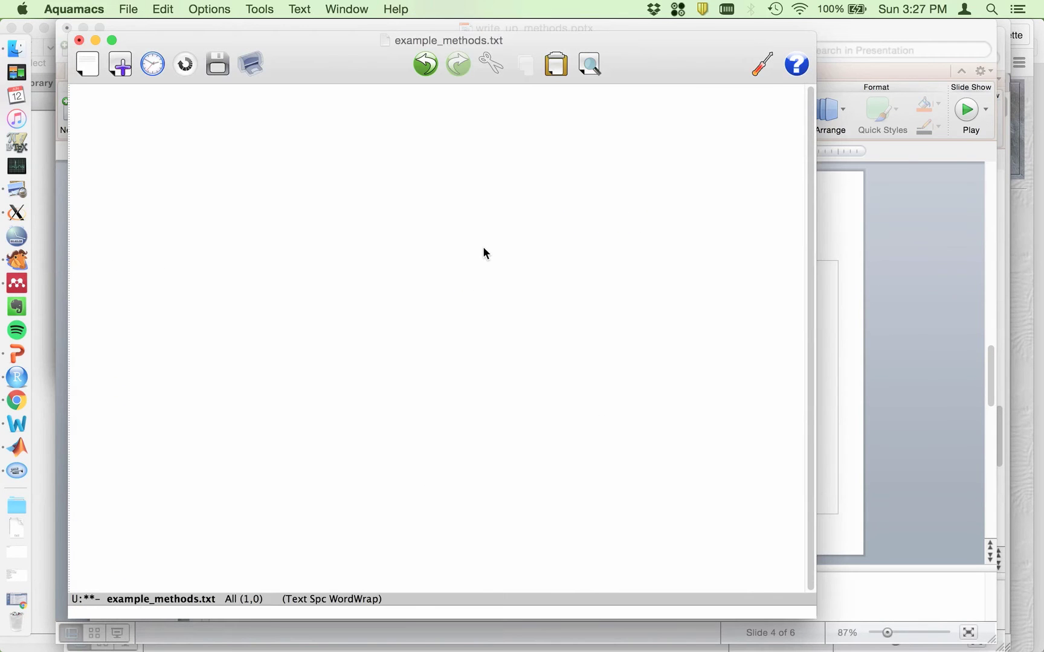
pyautogui.click(17, 400)
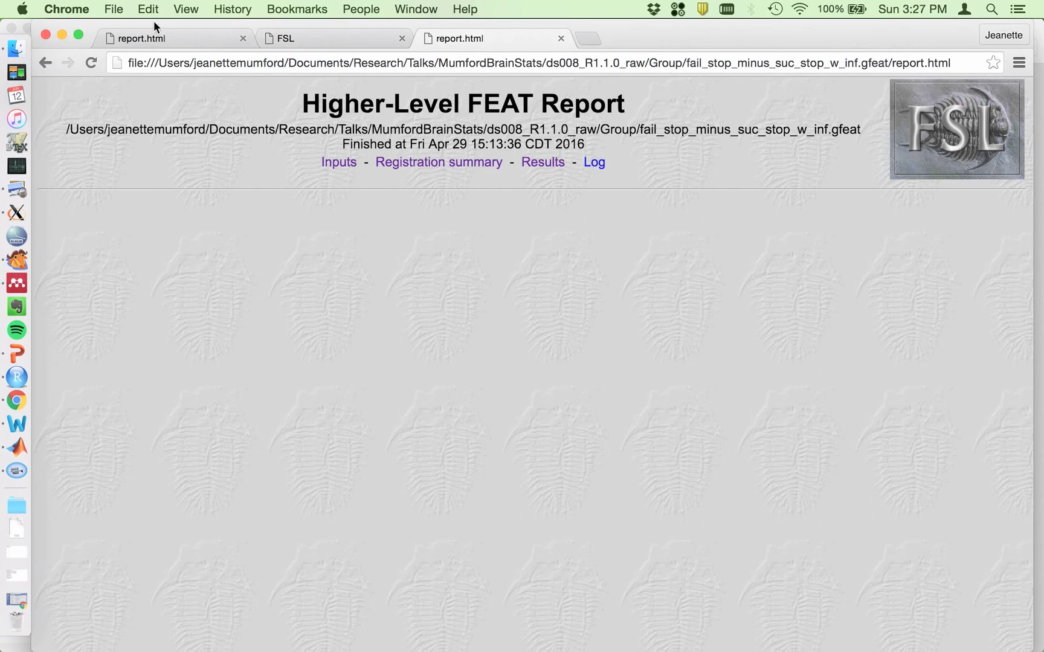
pyautogui.click(159, 38)
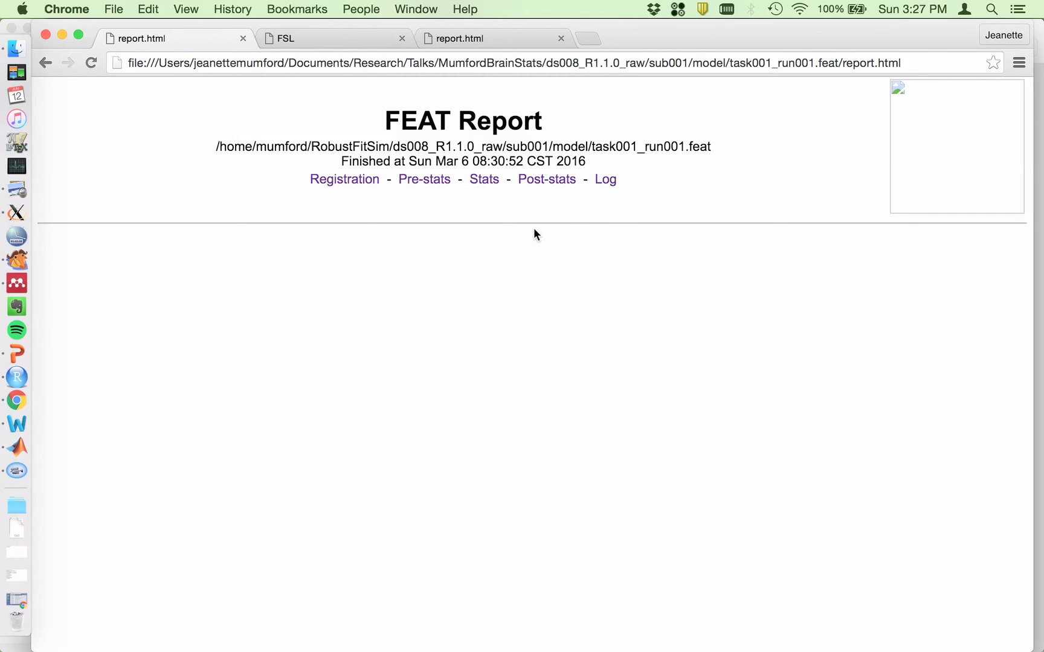
# Step: On the report's Registration page, select the FLIRT/FNIRT Analysis methods paragraph
pyautogui.click(337, 184)
pyautogui.scroll(-1, 335, 267)
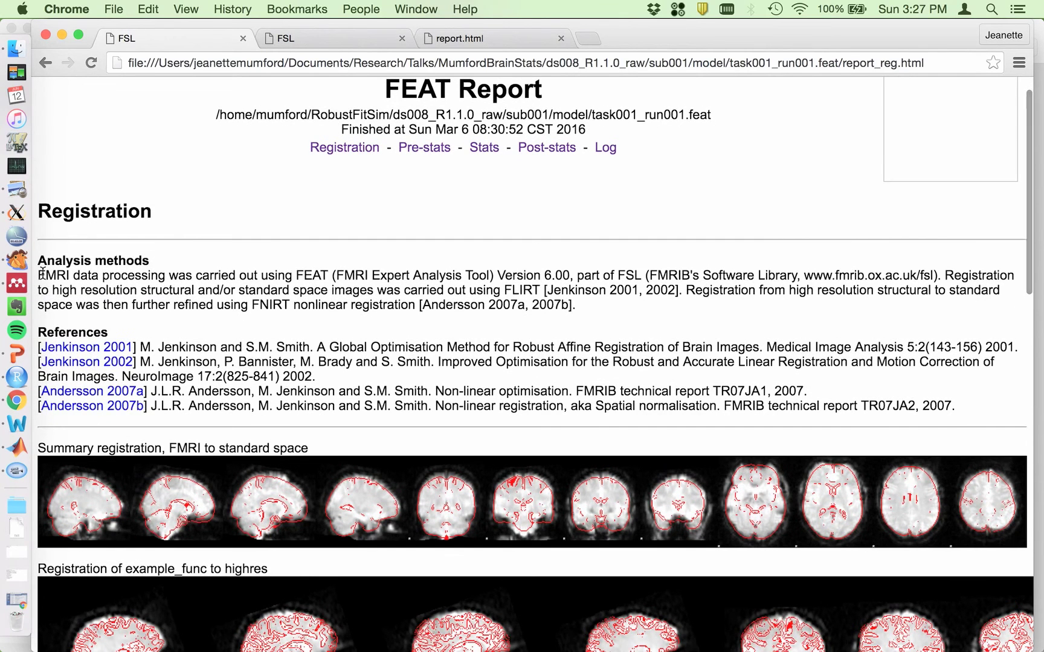
pyautogui.moveTo(39, 275); pyautogui.dragTo(944, 302)
pyautogui.press('super+c')
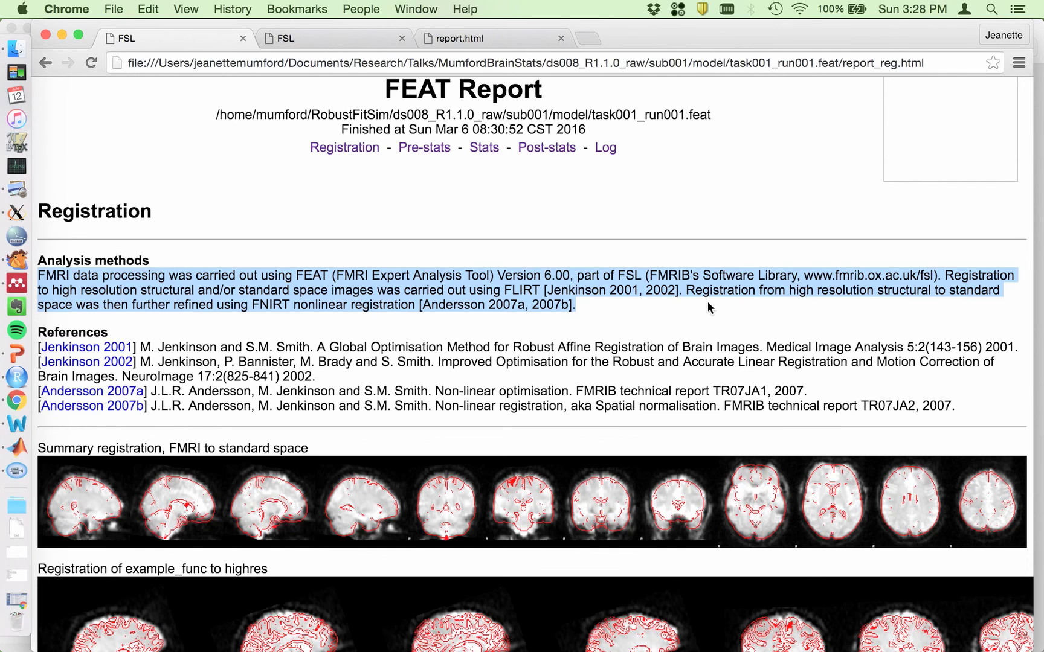
# Step: Paste the FEAT methods paragraph into example_methods.txt and start a new paragraph after the FSL sentence
pyautogui.press('super+Tab')
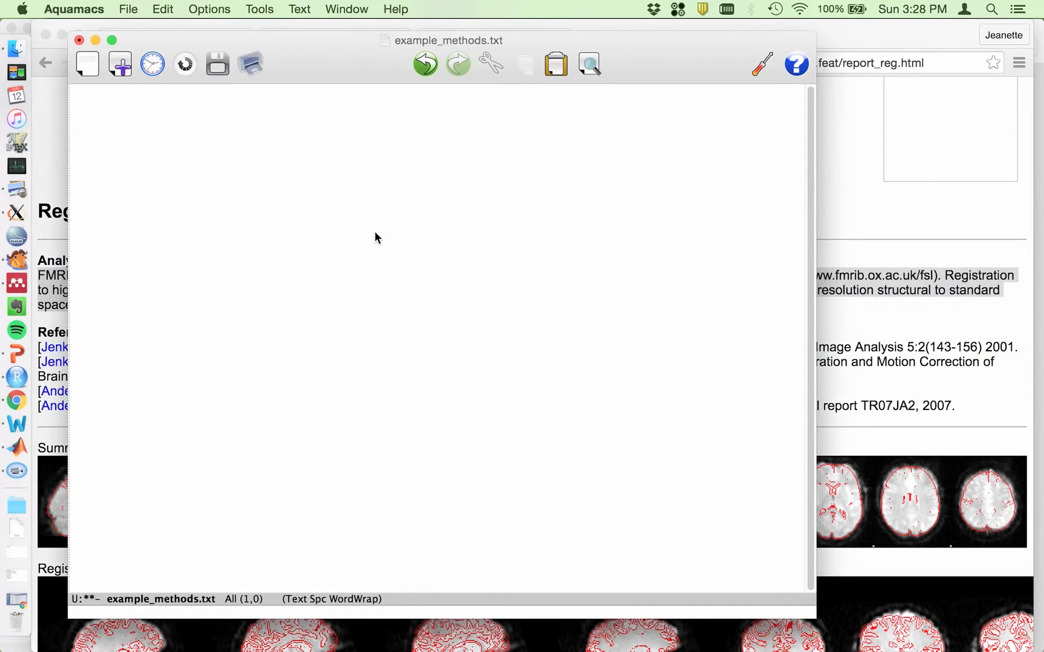
pyautogui.press('super+v')
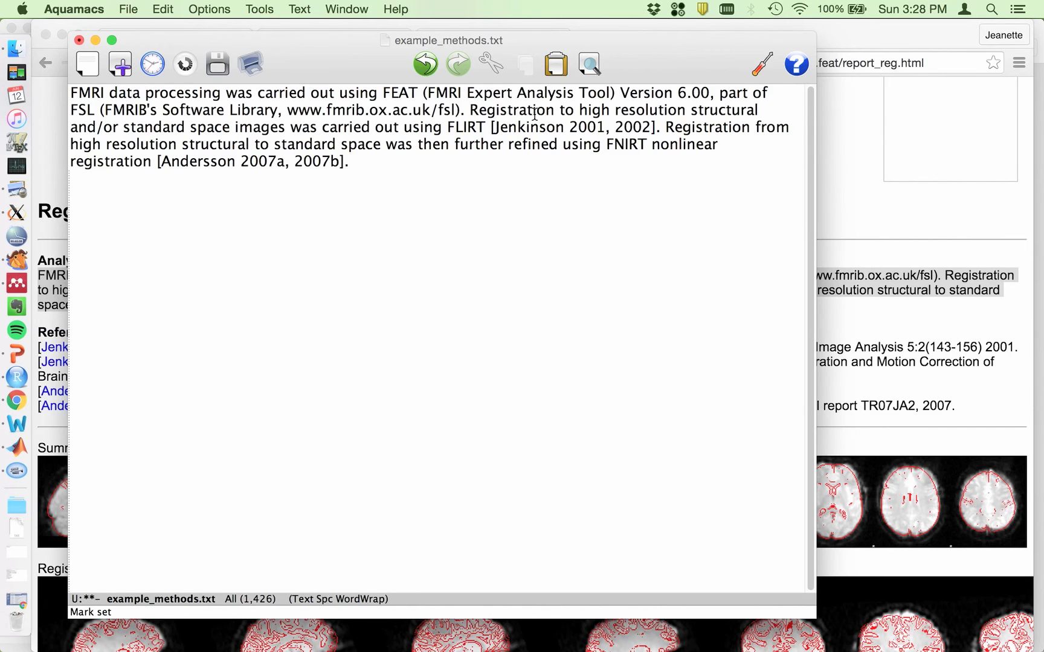
pyautogui.click(467, 112)
pyautogui.press('Return')
pyautogui.press('Return')
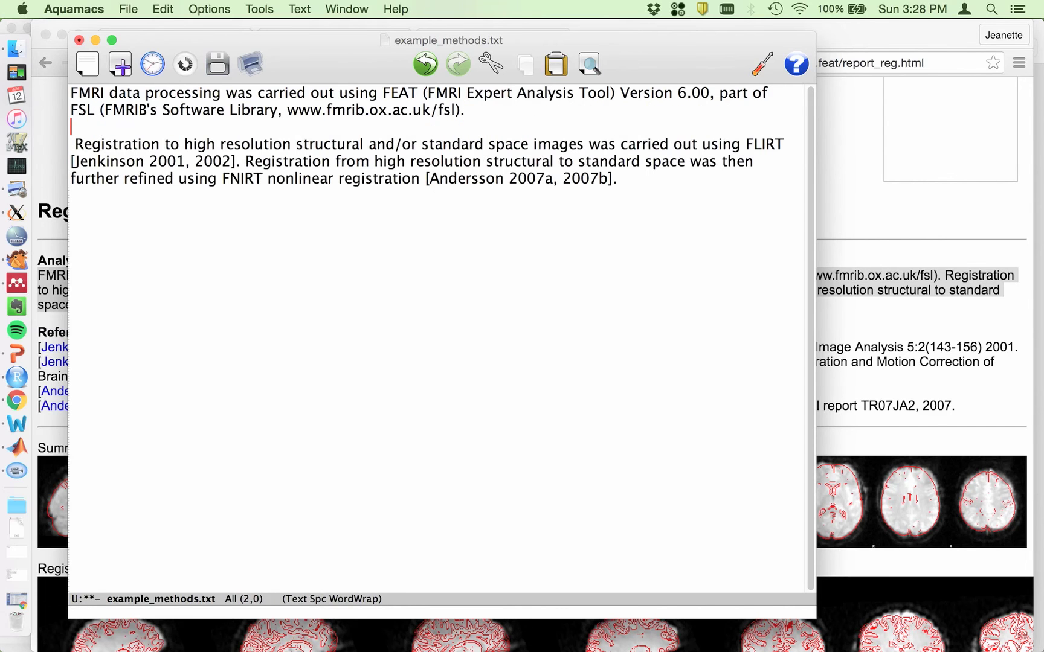
# Step: Write the sentence on boundary based registration of functional to structural data, citing (Greve and Fischl, 2009)
pyautogui.write('Regi')
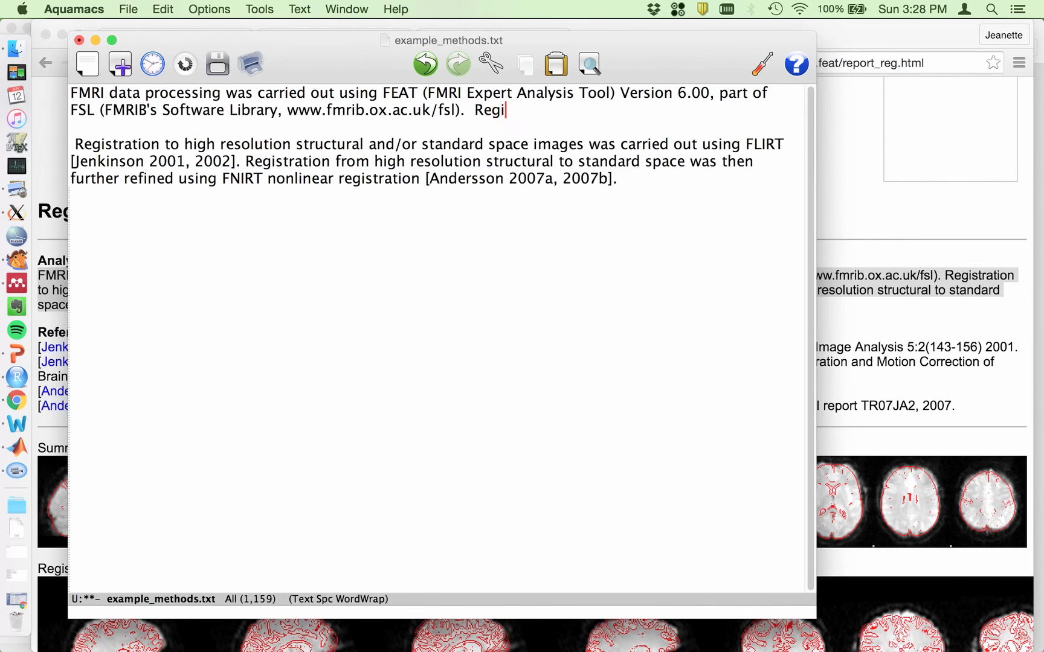
pyautogui.write('stration of the ')
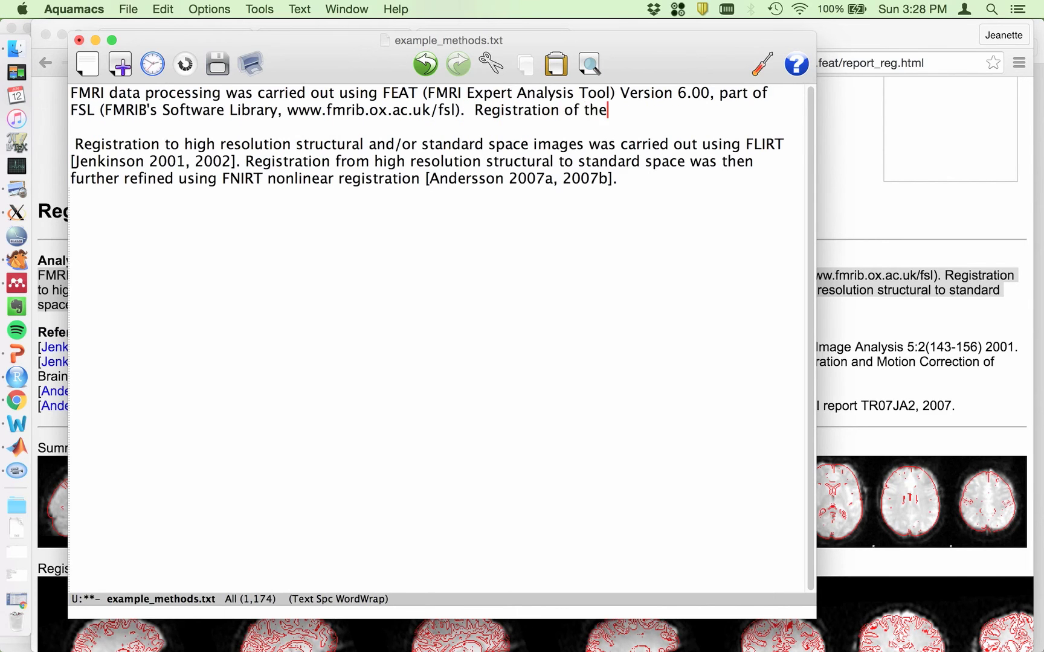
pyautogui.write('functional data ')
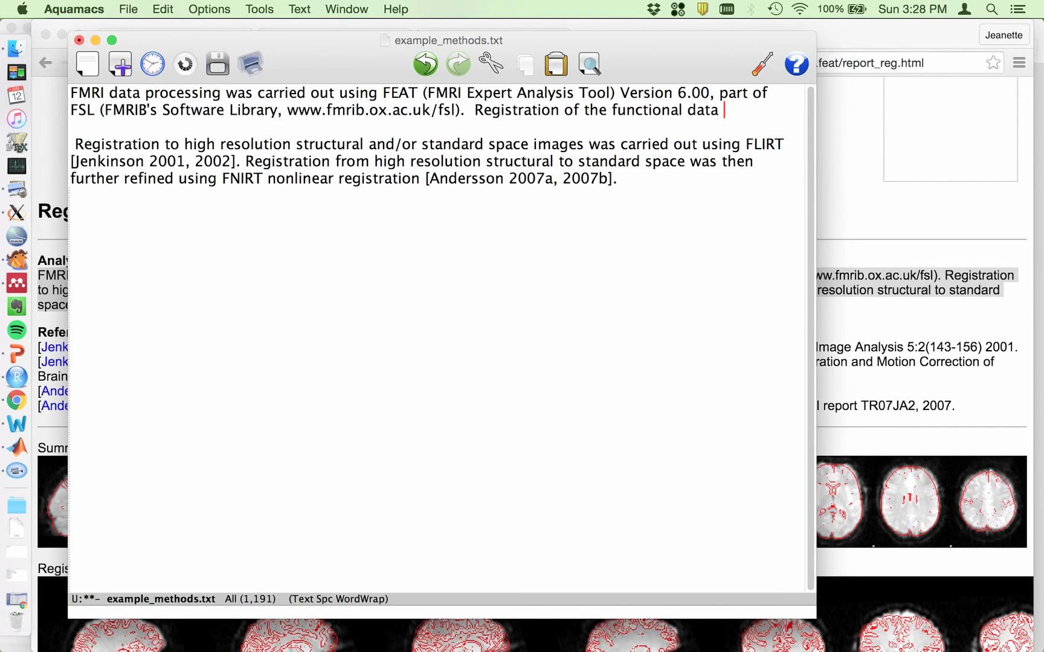
pyautogui.write('to the high resolution ')
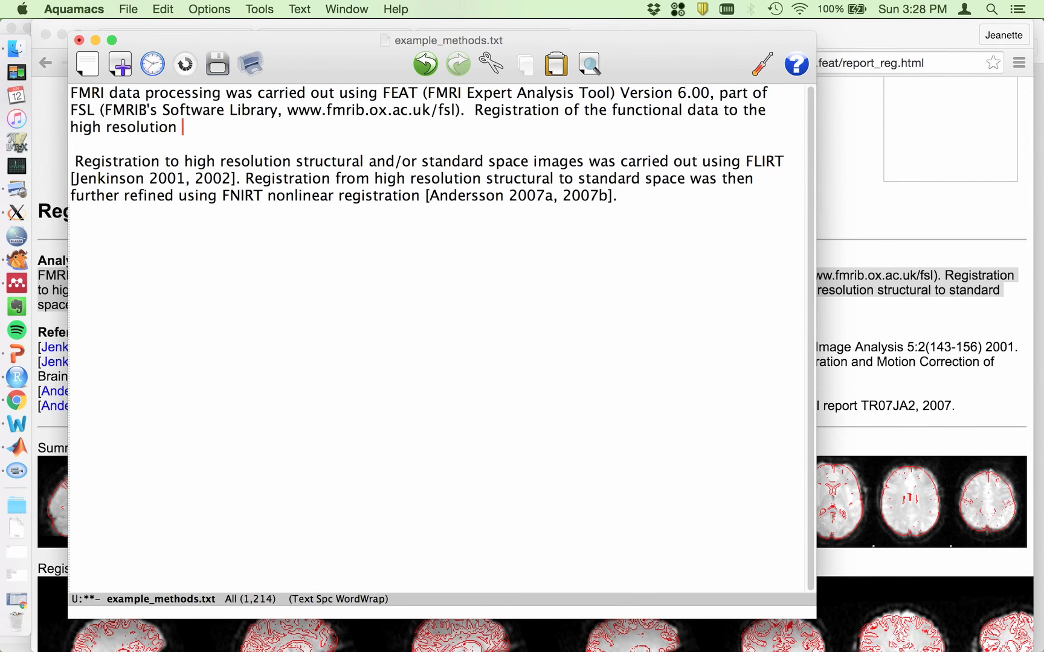
pyautogui.write('structural ')
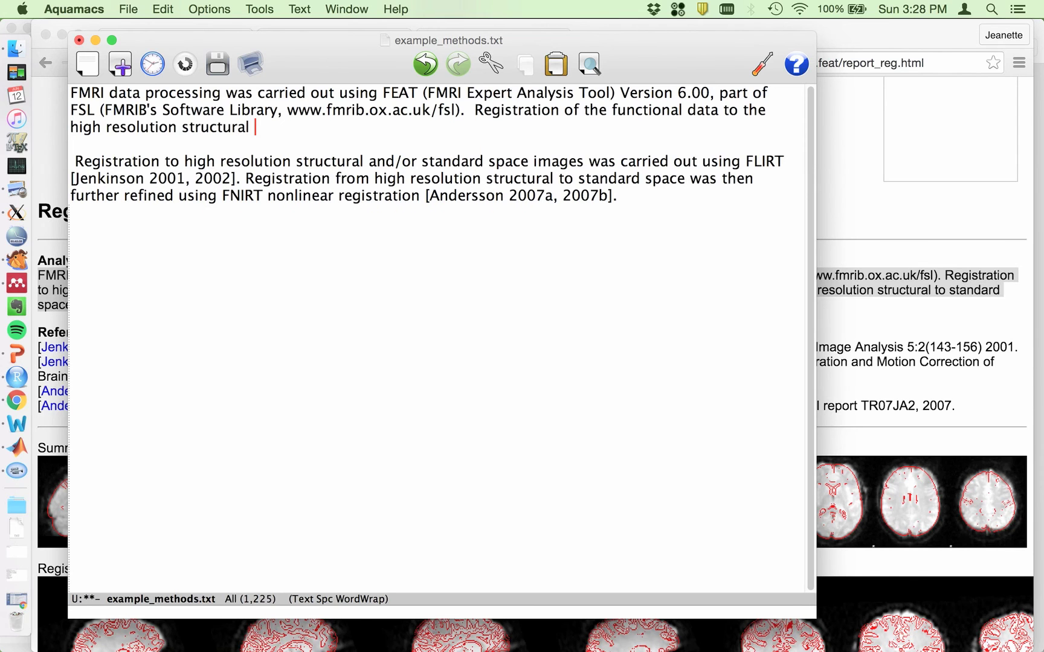
pyautogui.write('image was carrie')
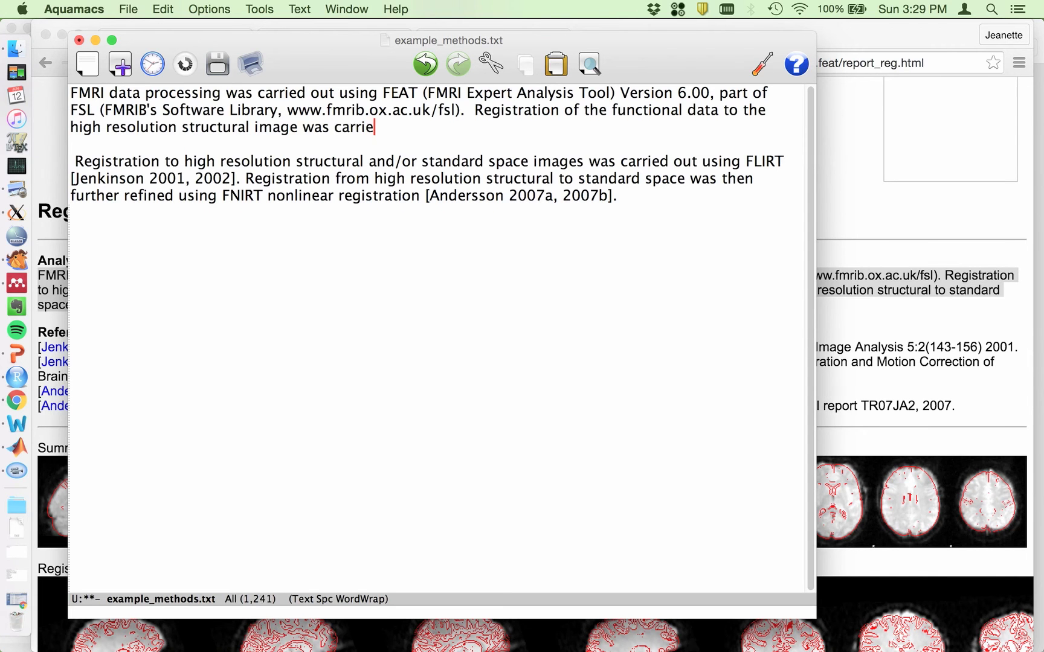
pyautogui.write('d out using the bou')
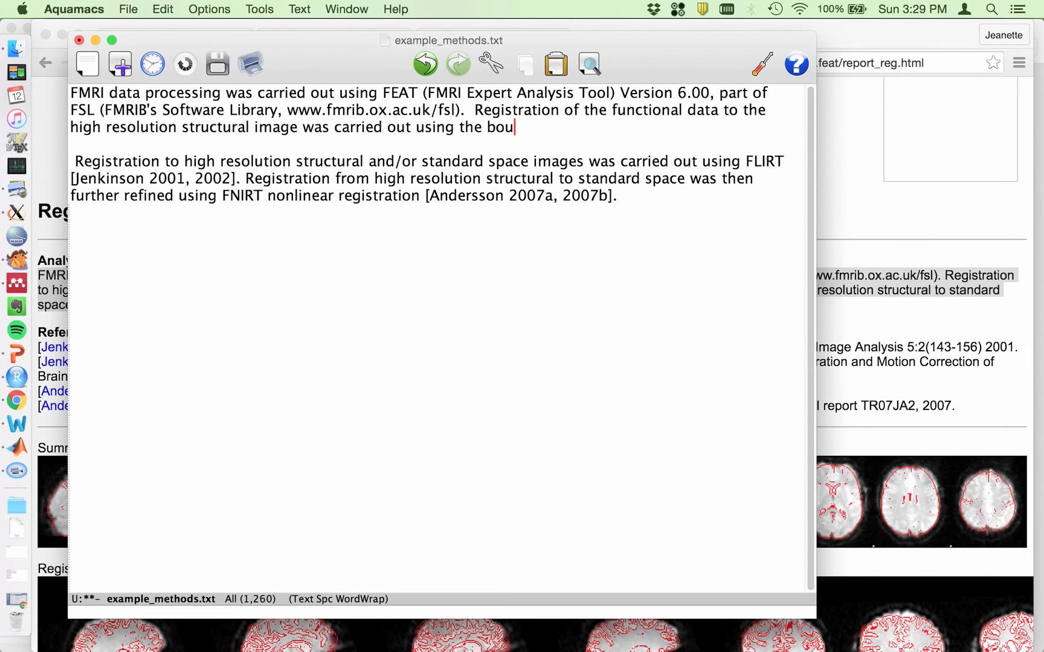
pyautogui.write('ndary')
pyautogui.press('BackSpace')
pyautogui.press('BackSpace')
pyautogui.press('BackSpace')
pyautogui.press('BackSpace')
pyautogui.write('day')
pyautogui.press('BackSpace')
pyautogui.write('ry based ')
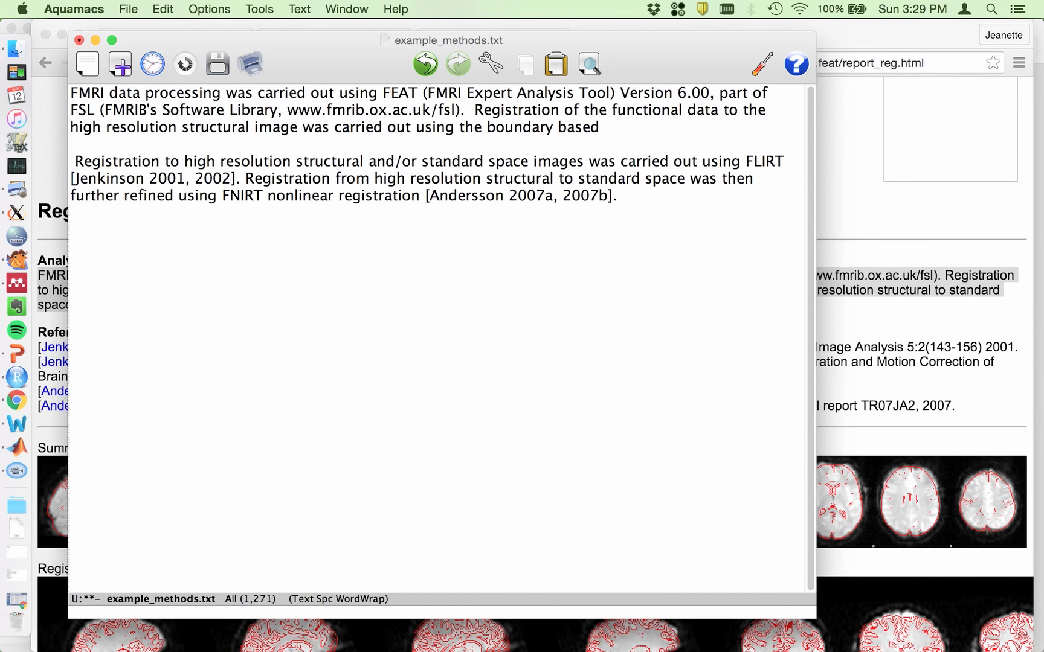
pyautogui.write('rest')
pyautogui.press('BackSpace')
pyautogui.press('BackSpace')
pyautogui.write('gistration ')
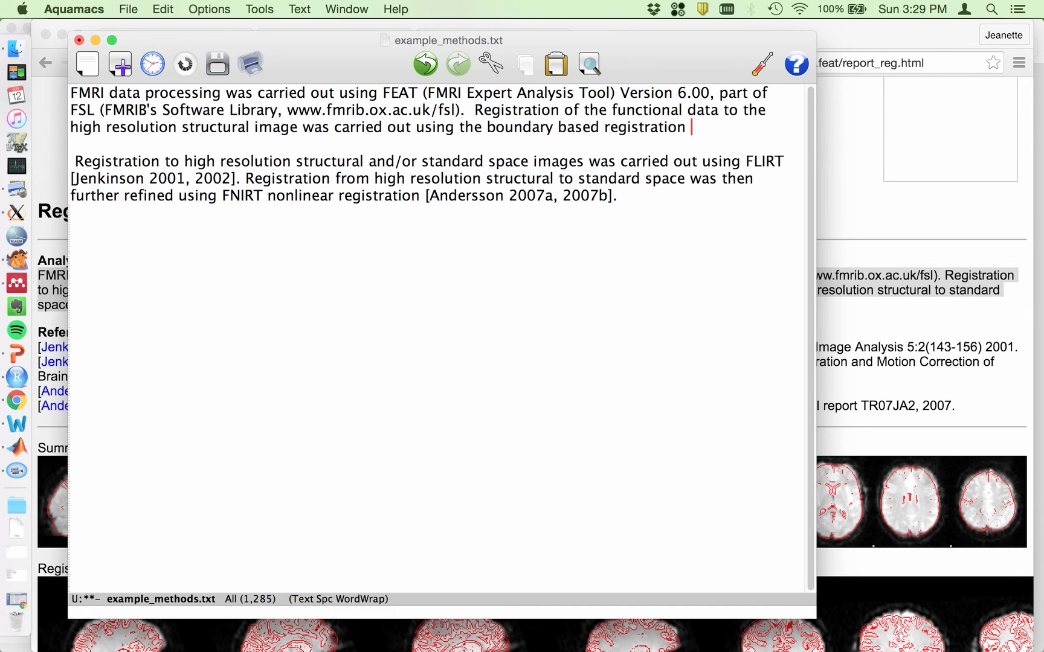
pyautogui.write('algorithm ')
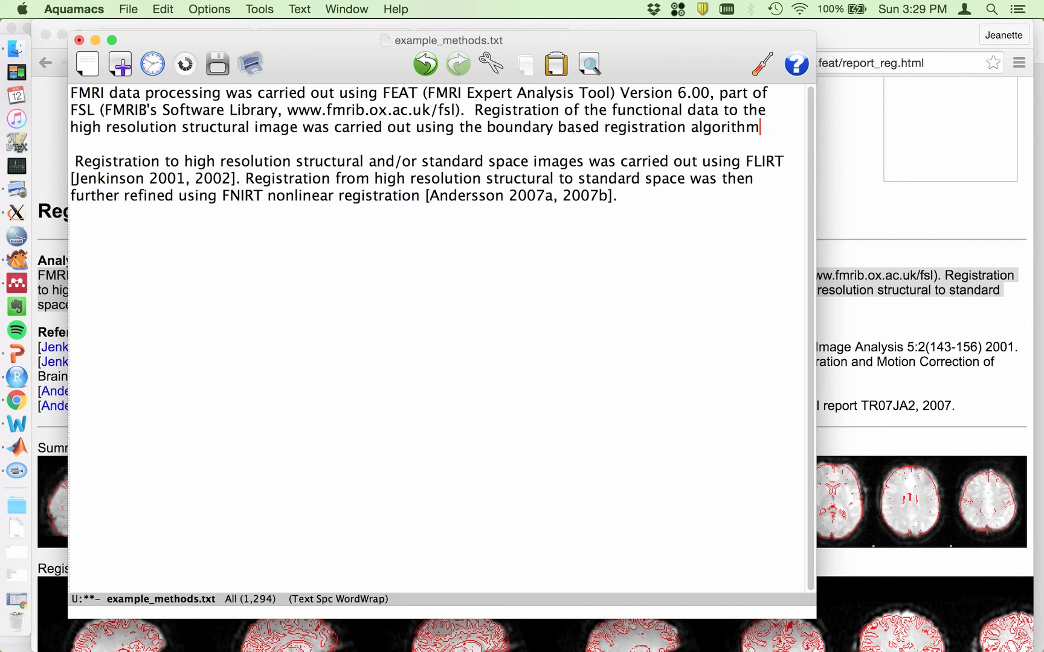
pyautogui.write('(Greve and')
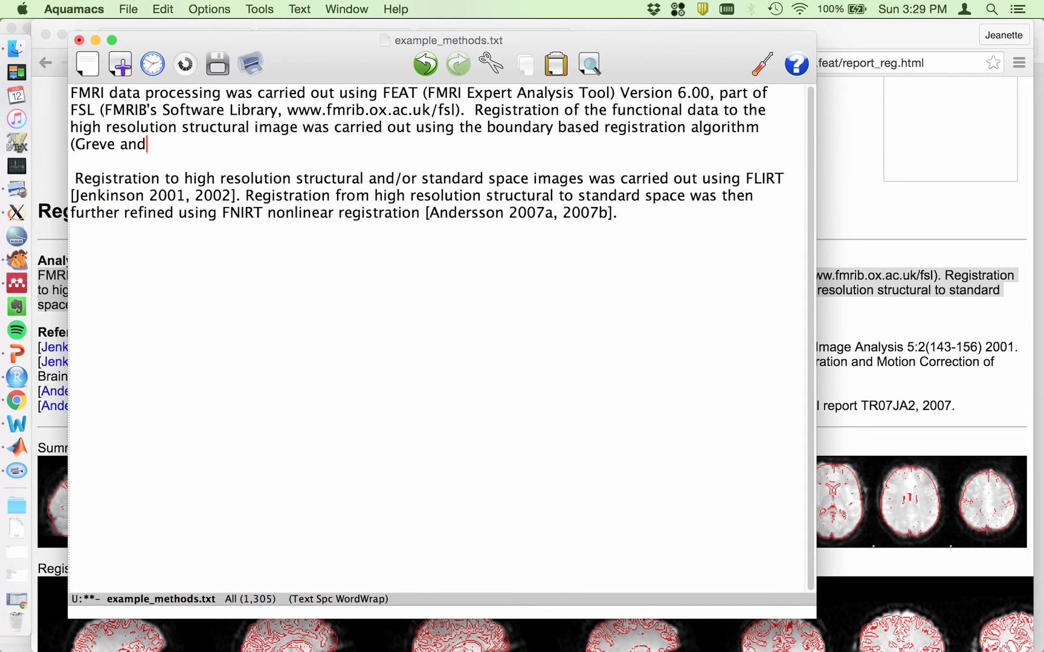
pyautogui.write(' Fischl, 2009)')
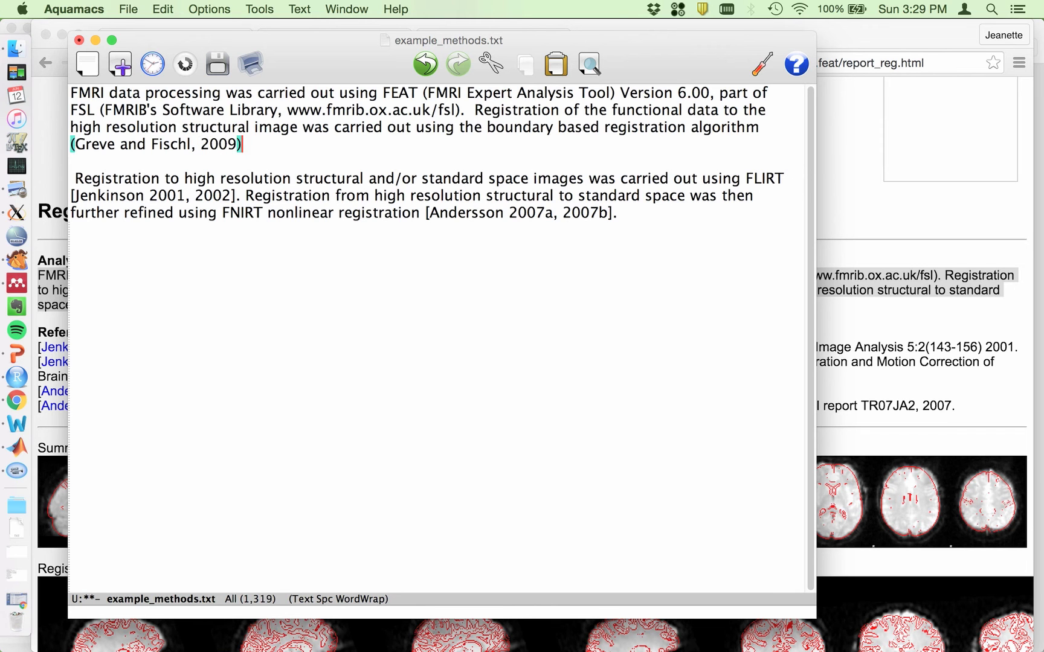
# Step: Join the FLIRT/FNIRT paragraph onto the first one and change 'to' to 'of the'
pyautogui.click(77, 177)
pyautogui.press('BackSpace')
pyautogui.press('BackSpace')
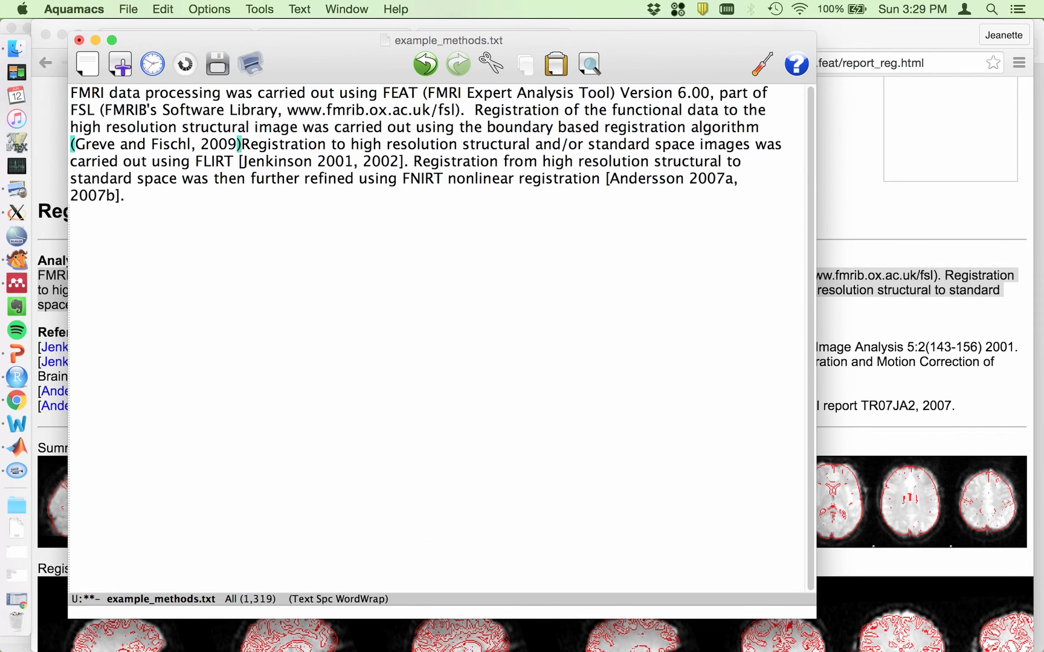
pyautogui.write('.')
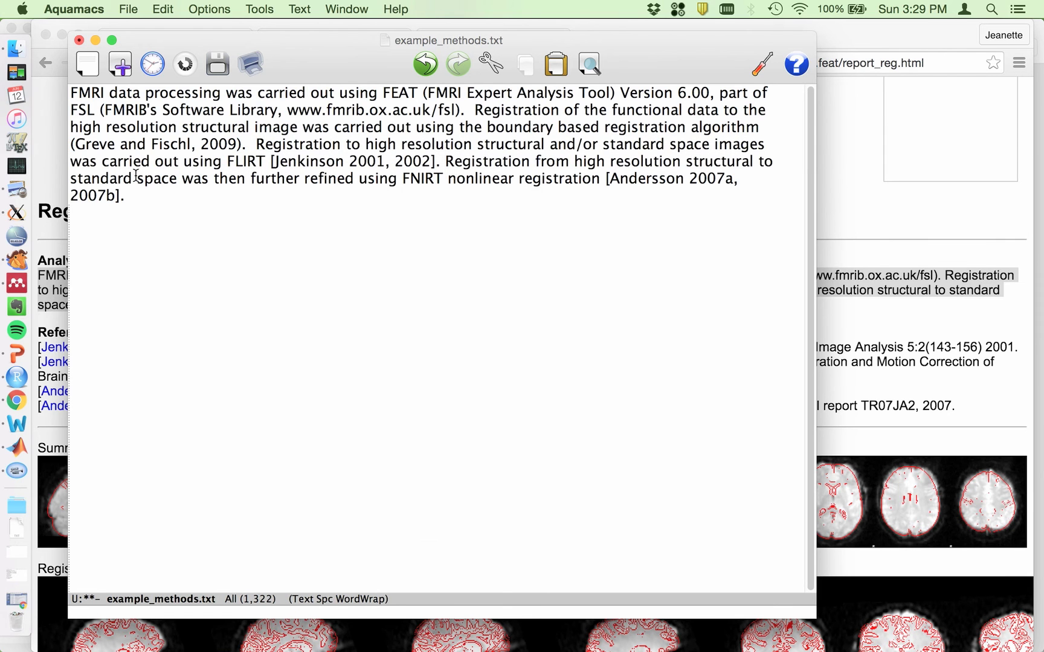
pyautogui.click(355, 145)
pyautogui.press('Delete')
pyautogui.press('BackSpace')
pyautogui.write('of the')
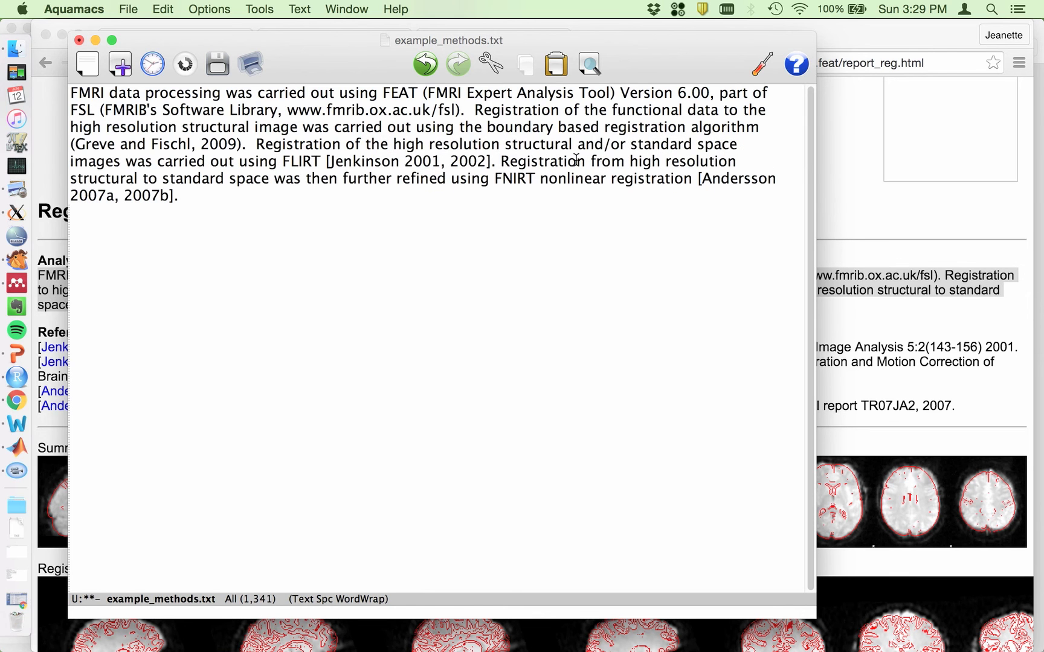
# Step: Replace 'and/or' with 'to' and delete 'images' after 'standard space'
pyautogui.moveTo(577, 145); pyautogui.dragTo(625, 146)
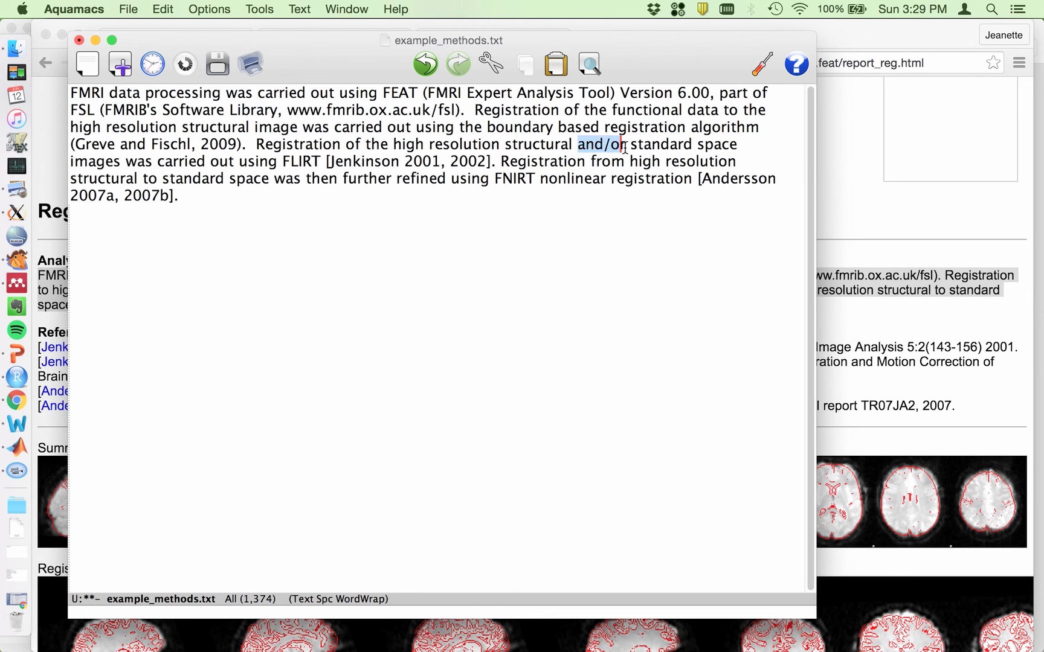
pyautogui.click(624, 147)
pyautogui.press('BackSpace')
pyautogui.press('BackSpace')
pyautogui.press('BackSpace')
pyautogui.press('BackSpace')
pyautogui.press('BackSpace')
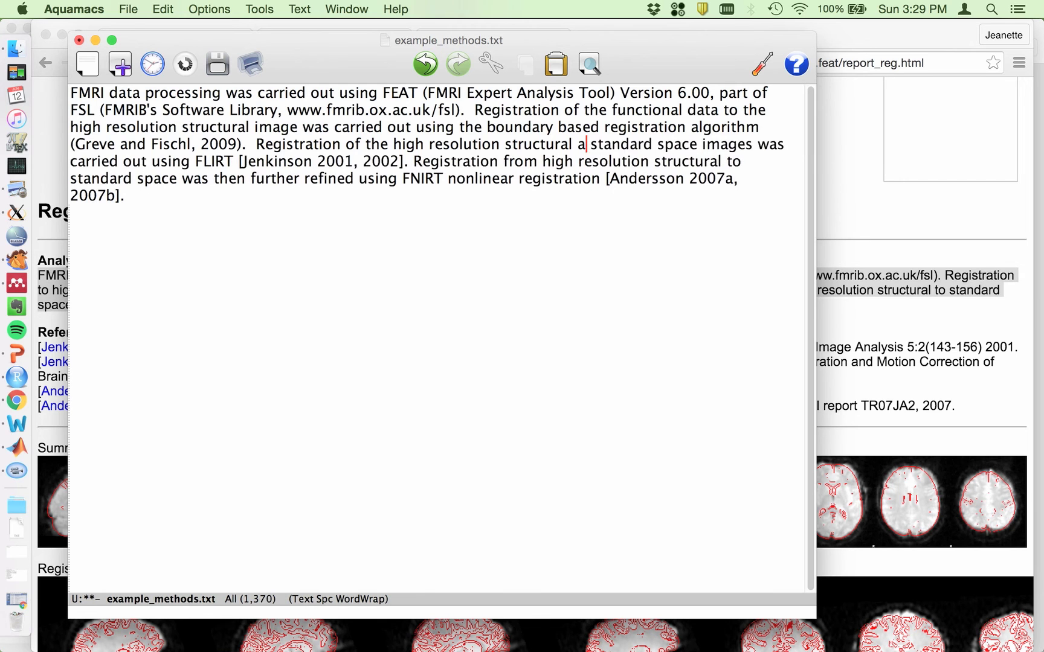
pyautogui.press('BackSpace')
pyautogui.write('to')
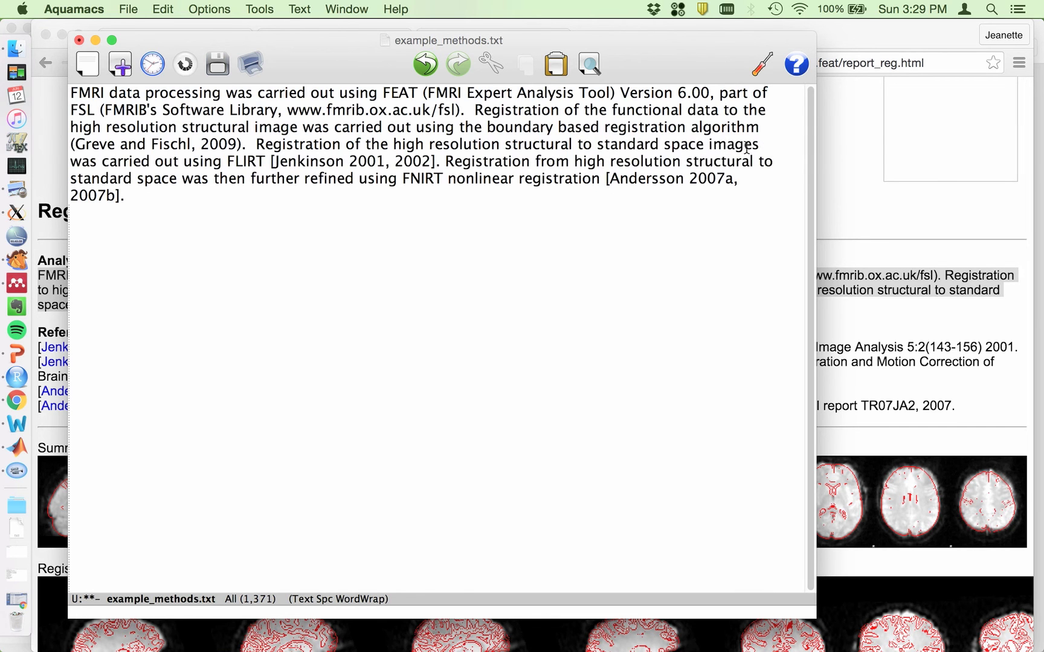
pyautogui.moveTo(705, 144); pyautogui.dragTo(762, 143)
pyautogui.press('BackSpace')
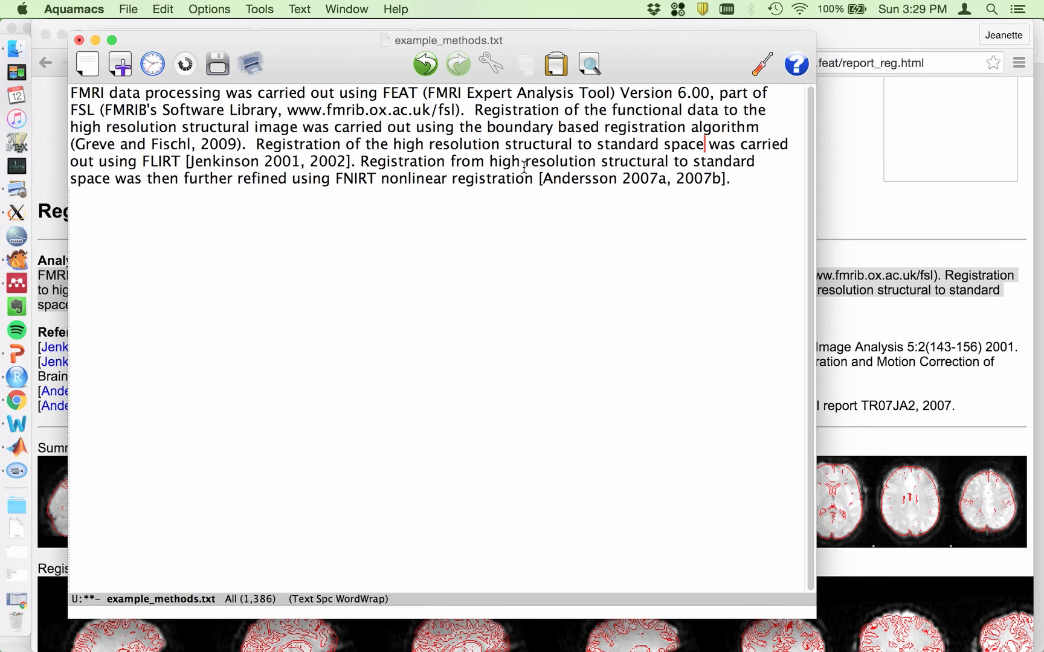
# Step: Replace the start of the FNIRT sentence with 'and' so FNIRT refines the FLIRT registration
pyautogui.click(354, 162)
pyautogui.keyDown('shift'); pyautogui.click(130, 181); pyautogui.keyUp('shift')
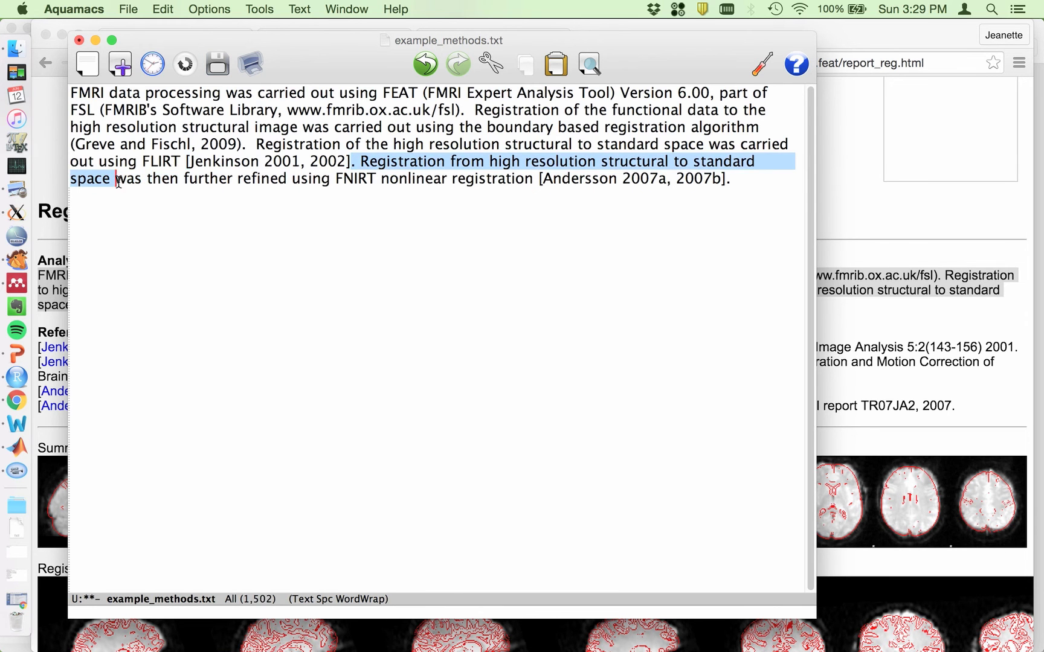
pyautogui.write('and was th')
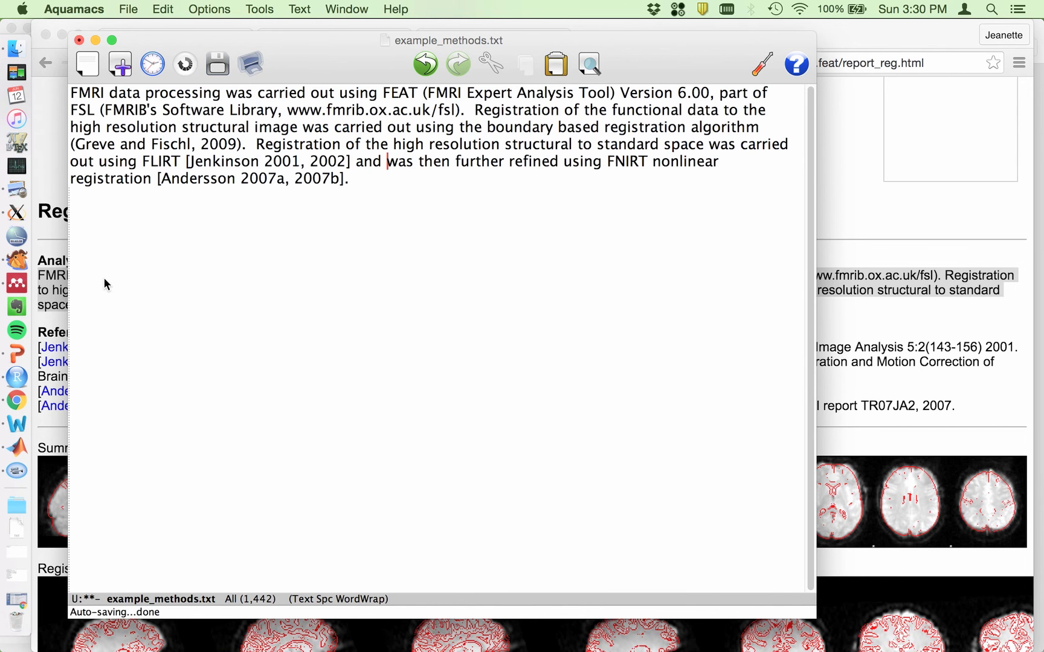
# Step: Select the four Registration references in the FEAT report and return to example_methods.txt
pyautogui.press('super+Tab')
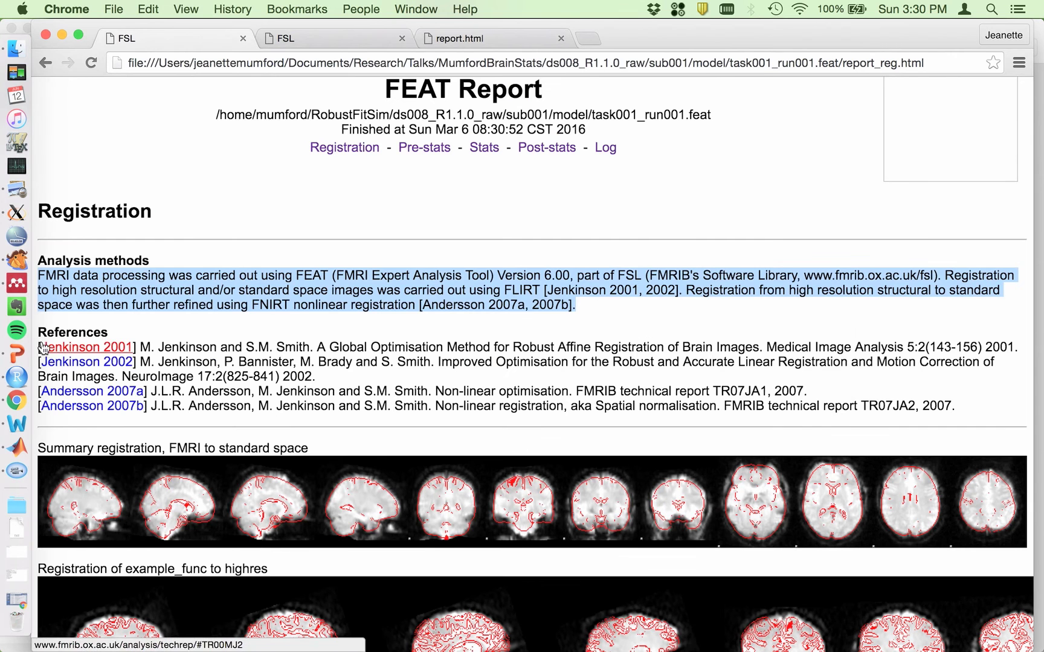
pyautogui.moveTo(965, 414); pyautogui.dragTo(38, 344)
pyautogui.press('super+c')
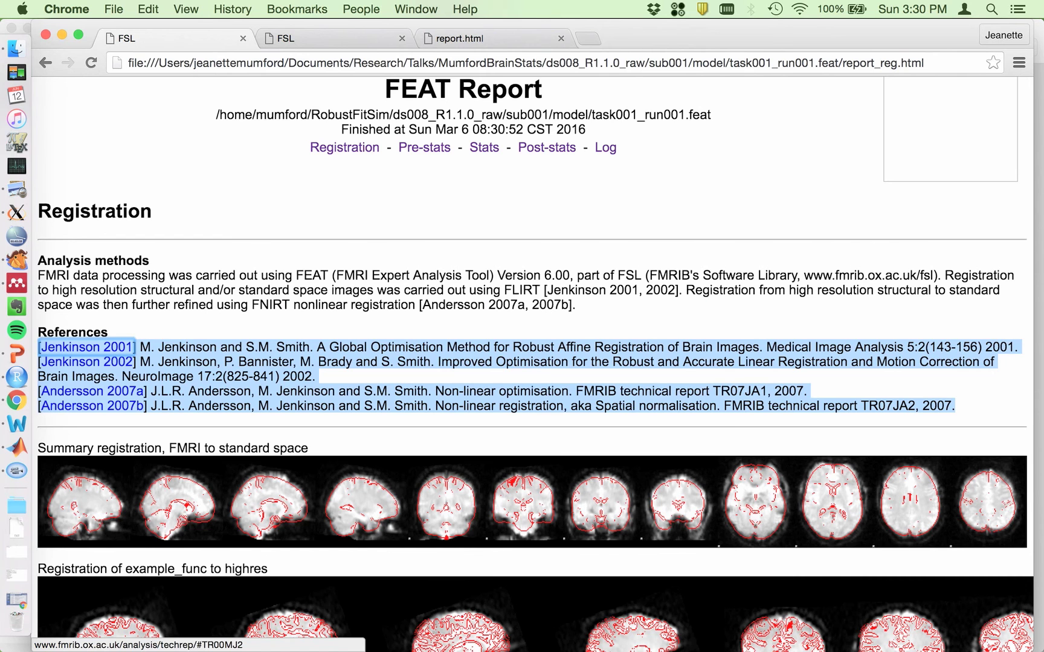
pyautogui.press('super+Tab')
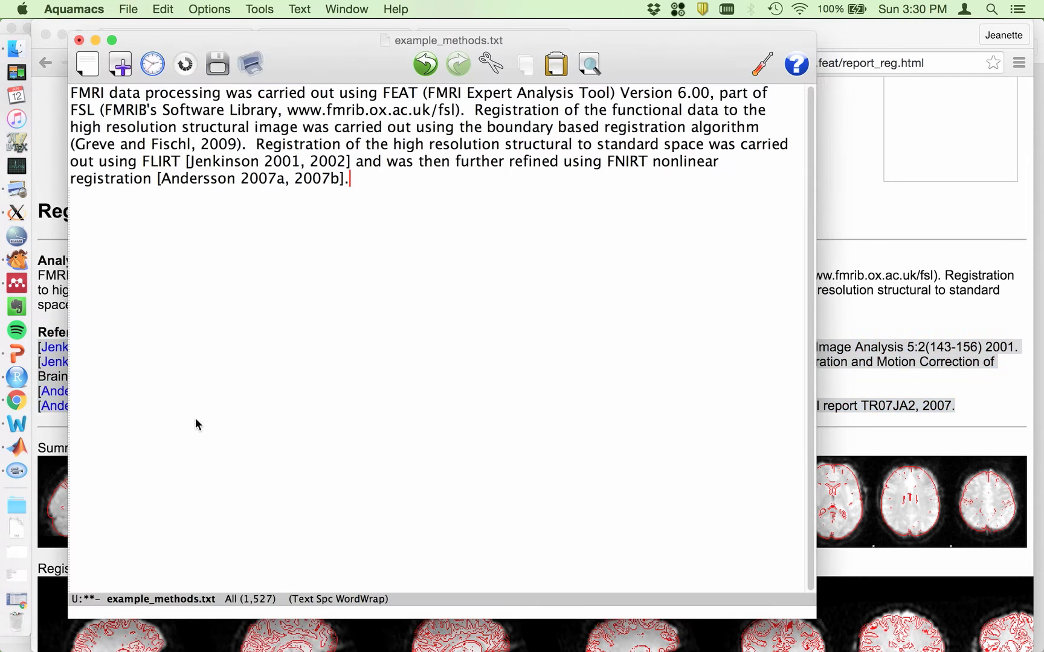
# Step: Add a References heading, paste the four registration references, and add 'Greve & Fischl, 2009'
pyautogui.press('Return')
pyautogui.press('Return')
pyautogui.press('Return')
pyautogui.press('Return')
pyautogui.press('Return')
pyautogui.press('Return')
pyautogui.press('Return')
pyautogui.write('REfere')
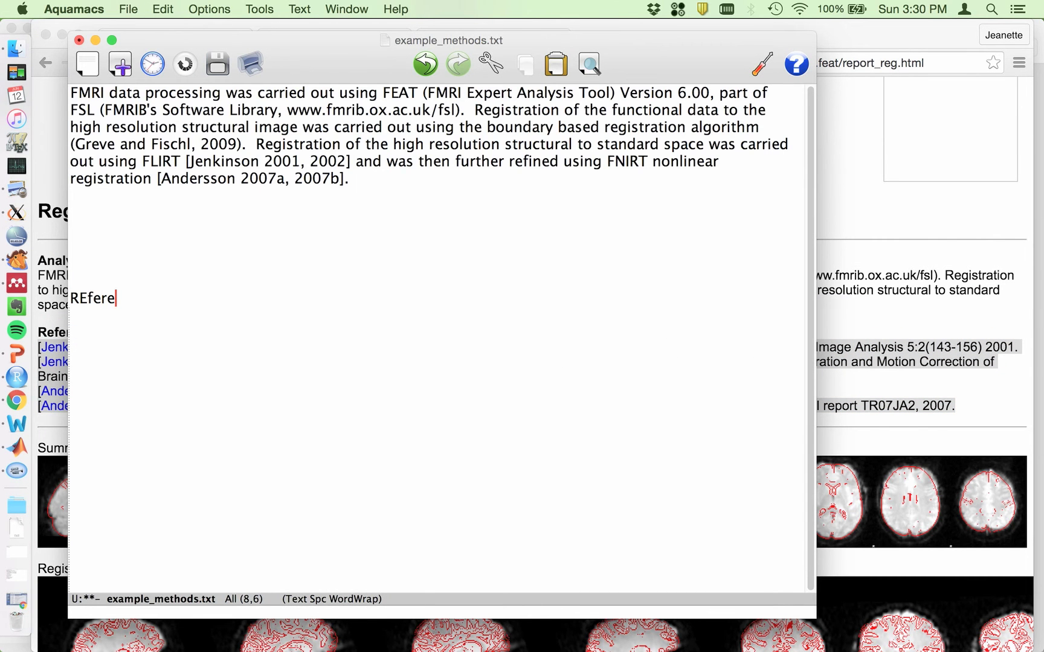
pyautogui.write('nces')
pyautogui.press('Return')
pyautogui.press('super+v')
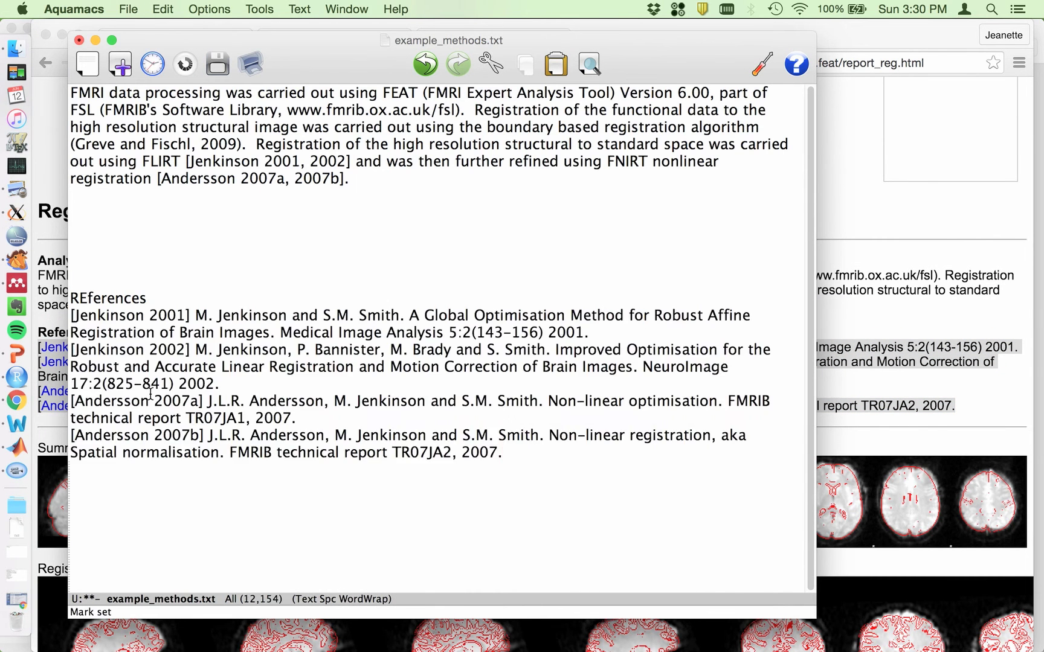
pyautogui.click(172, 296)
pyautogui.press('Return')
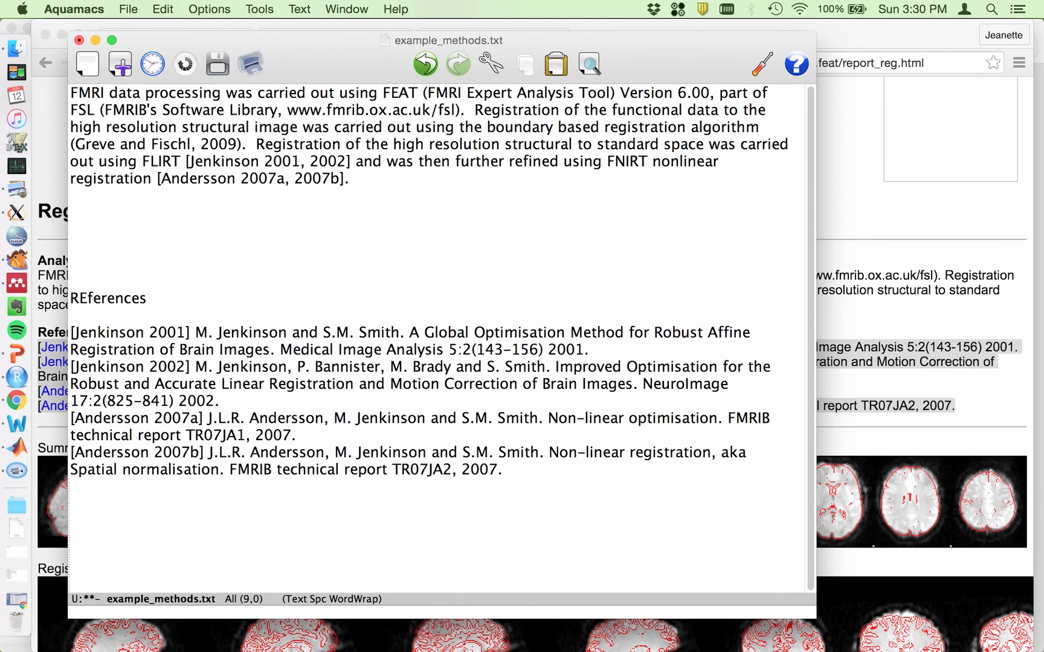
pyautogui.write('Greve & Fischl')
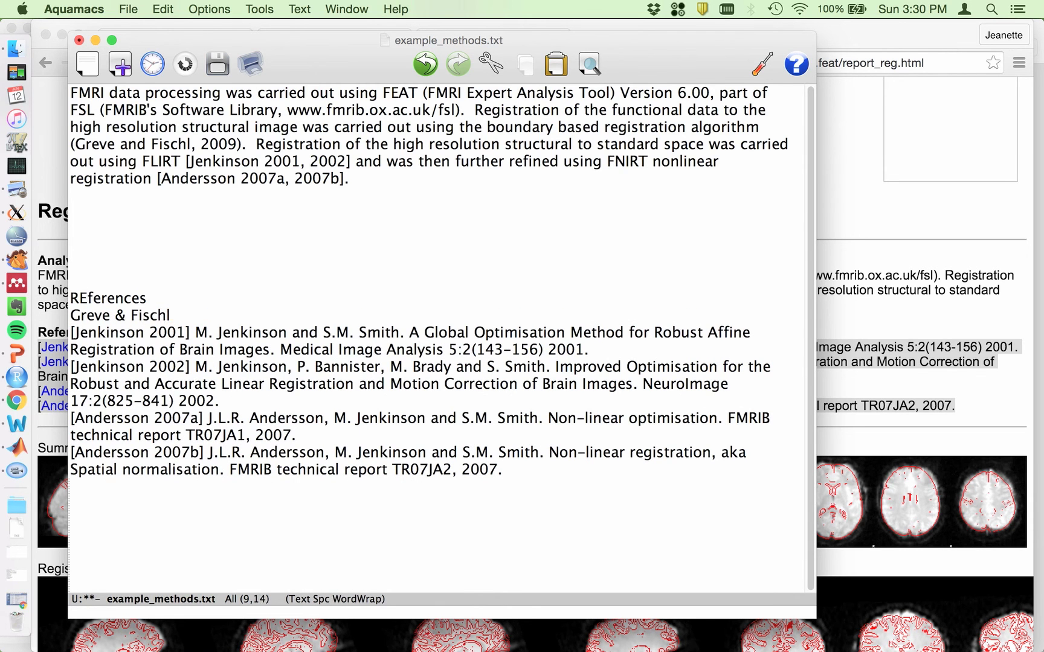
pyautogui.write(', 2009')
# Step: Correct 'REferences' to 'References', save the file, and return to Chrome
pyautogui.click(88, 298)
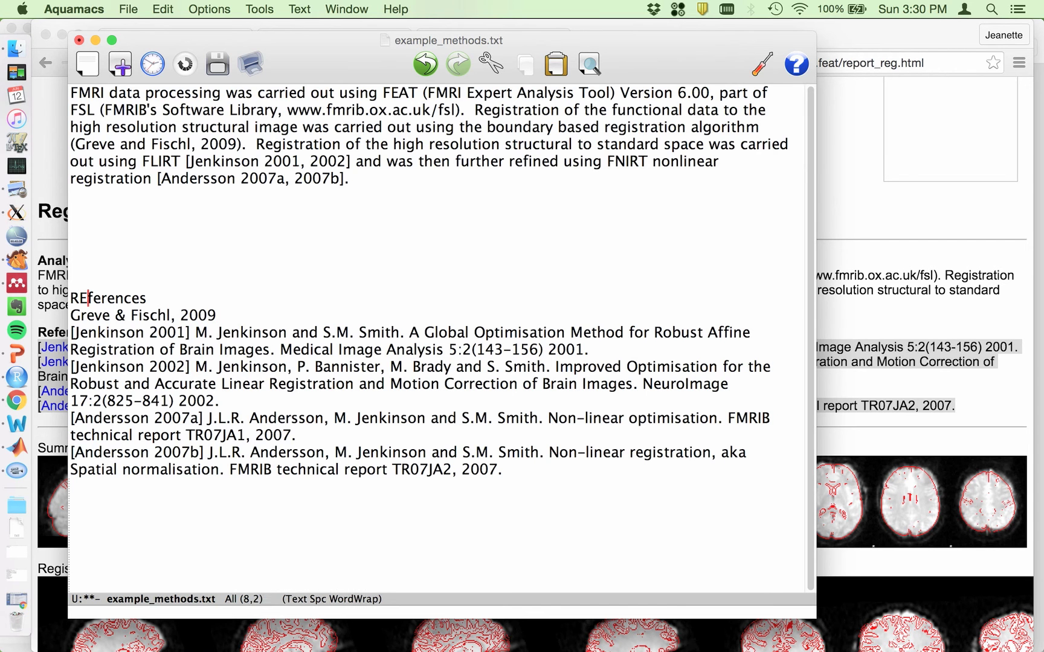
pyautogui.press('BackSpace')
pyautogui.write('e')
pyautogui.scroll(3, 245, 236)
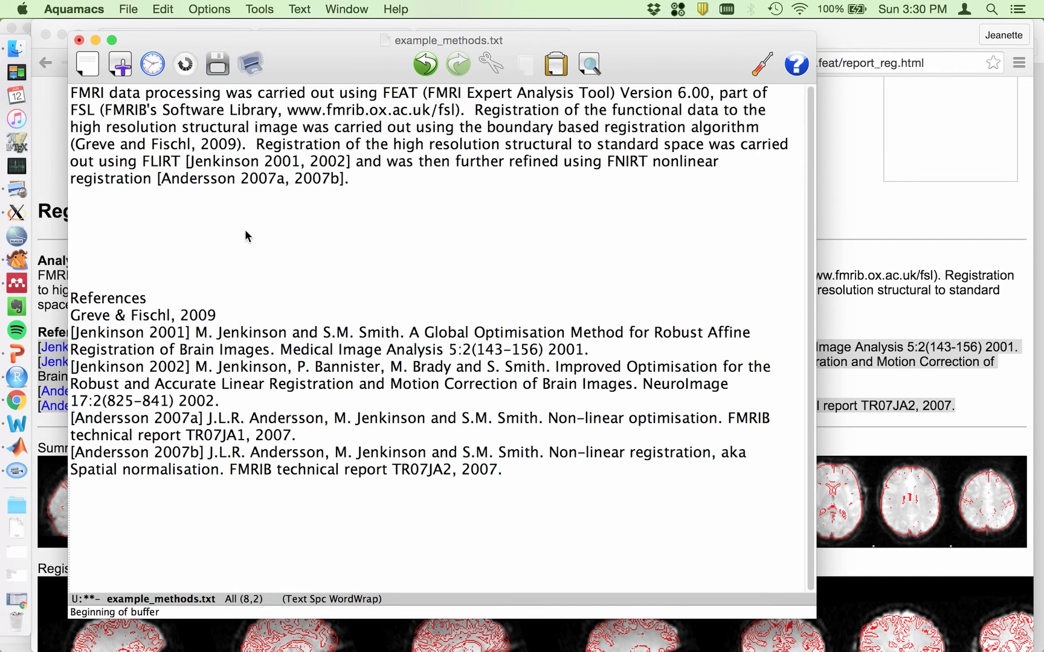
pyautogui.click(384, 179)
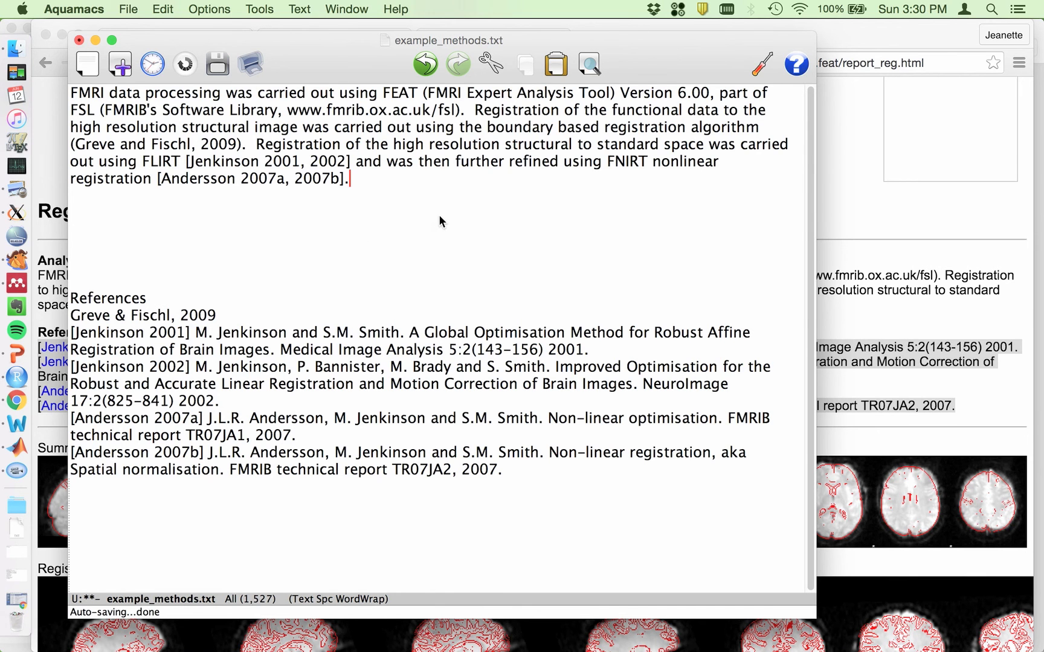
pyautogui.press('super+s')
pyautogui.press('super+Tab')
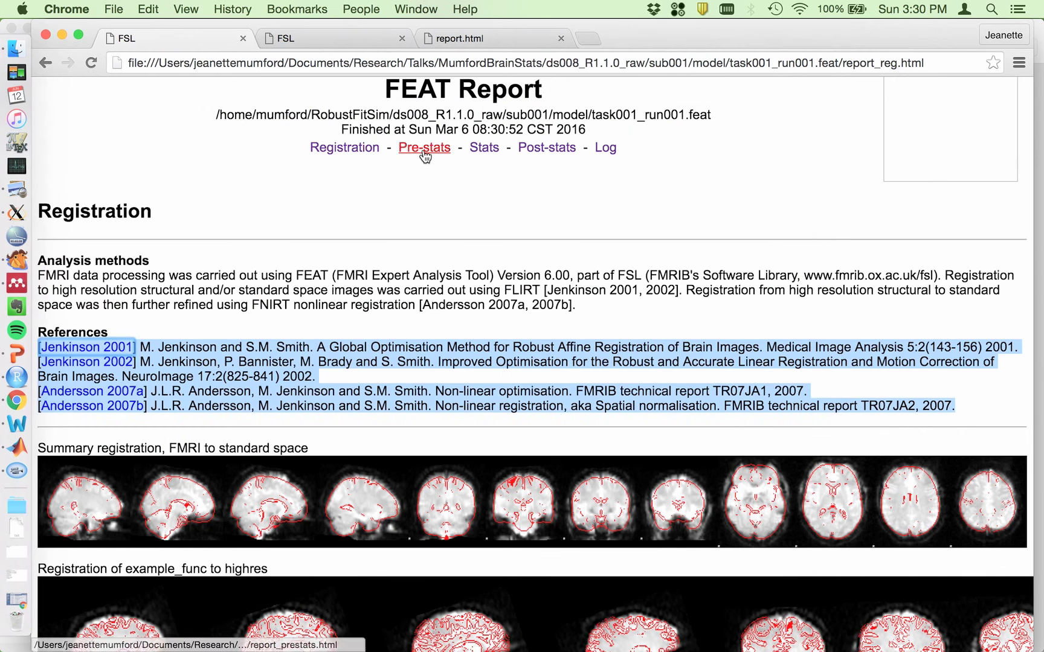
# Step: On the Pre-stats page, select the processing sentences from 'The following' to 'sigma=50.0s).'
pyautogui.click(424, 151)
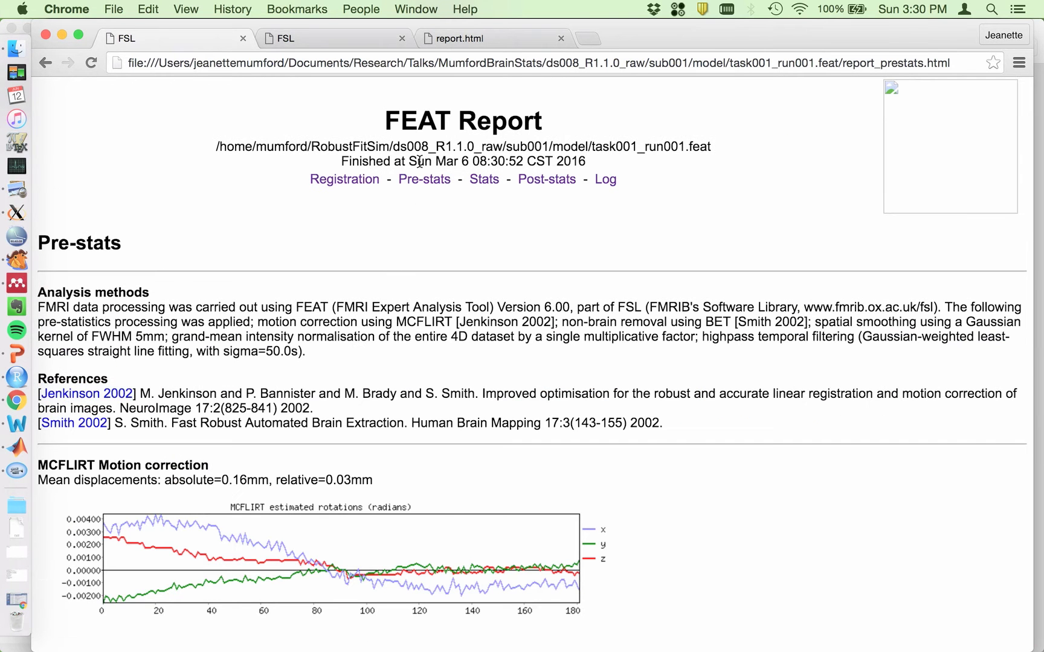
pyautogui.moveTo(39, 308); pyautogui.dragTo(940, 307)
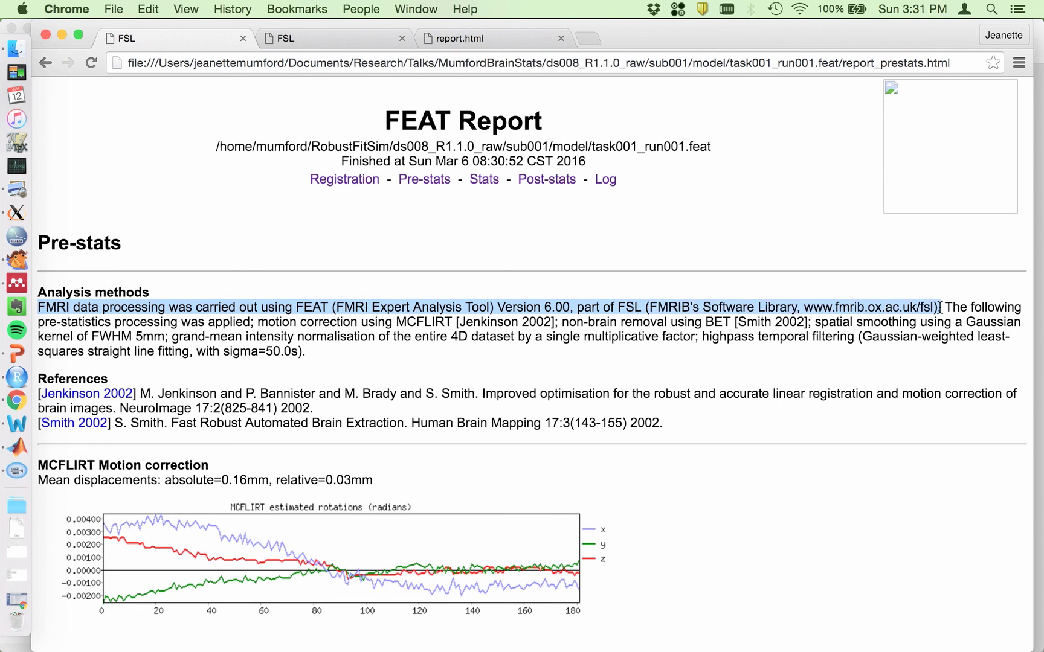
pyautogui.click(940, 306)
pyautogui.moveTo(944, 308); pyautogui.dragTo(946, 350)
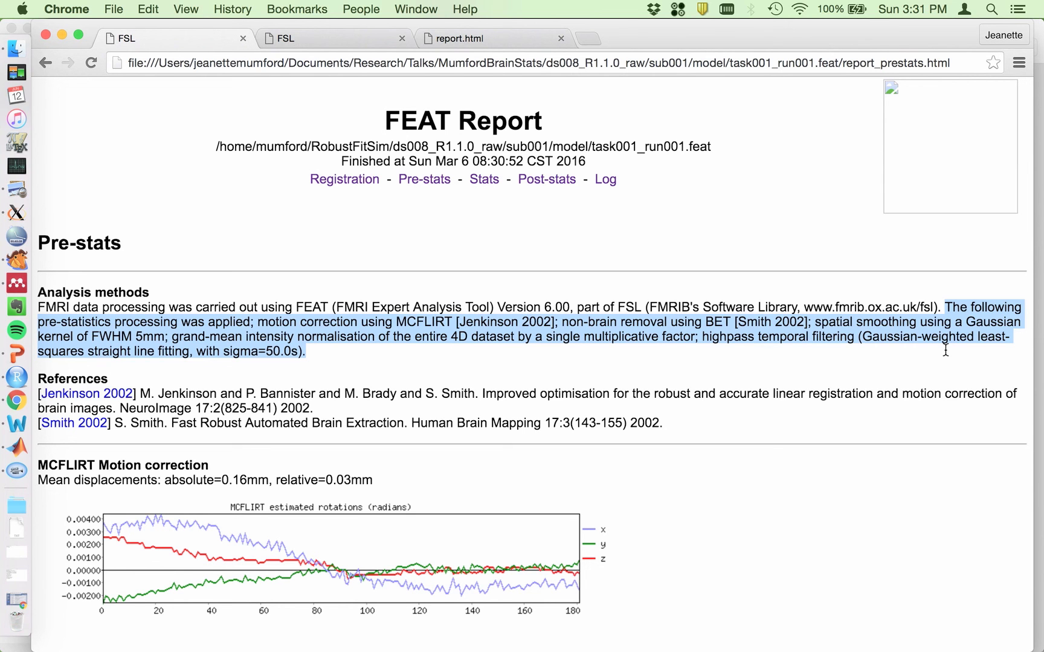
# Step: Paste the pre-statistics processing sentences after '2007b].' in the methods paragraph
pyautogui.press('super+c')
pyautogui.press('super+Tab')
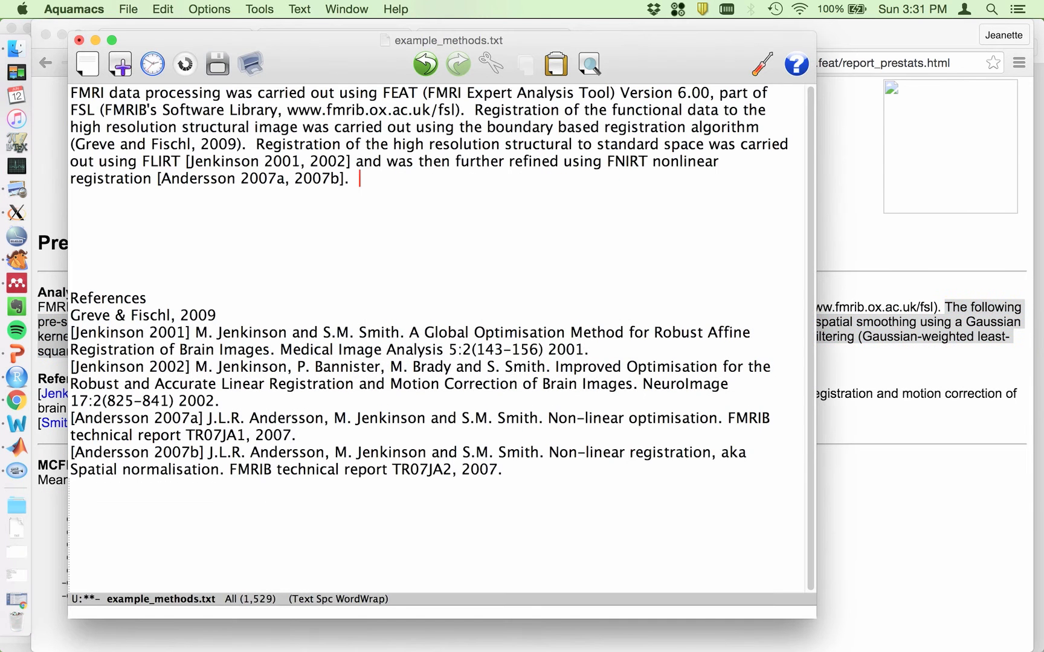
pyautogui.press('super+v')
pyautogui.press('super+Tab')
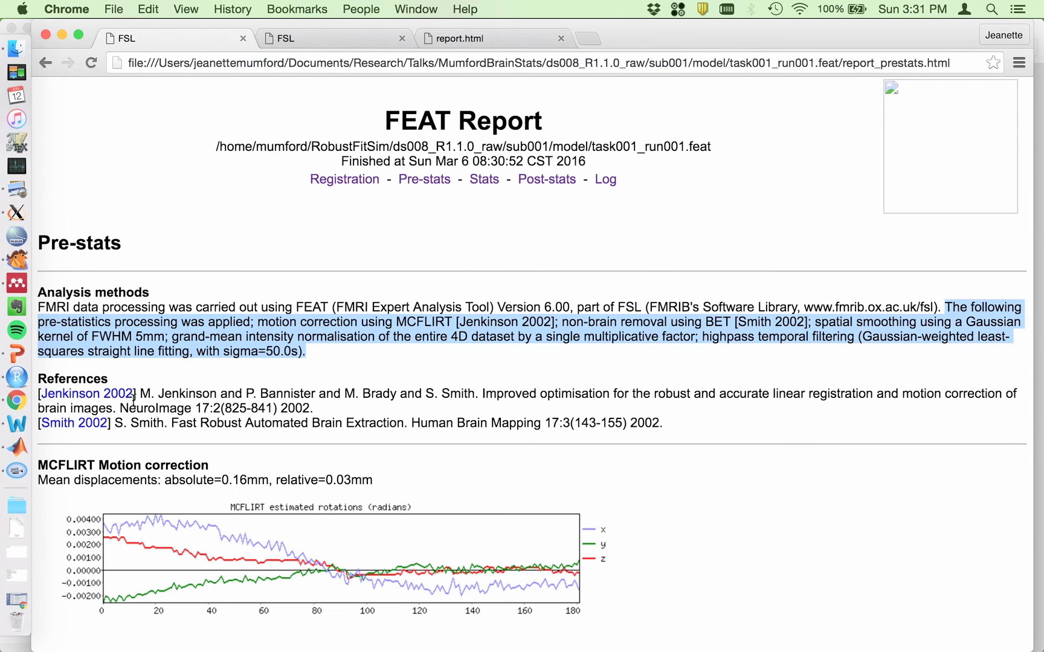
# Step: Append the Jenkinson 2002 and Smith 2002 references to the list, then bring up the report's Stats page
pyautogui.moveTo(664, 426); pyautogui.dragTo(21, 400)
pyautogui.press('super+Tab')
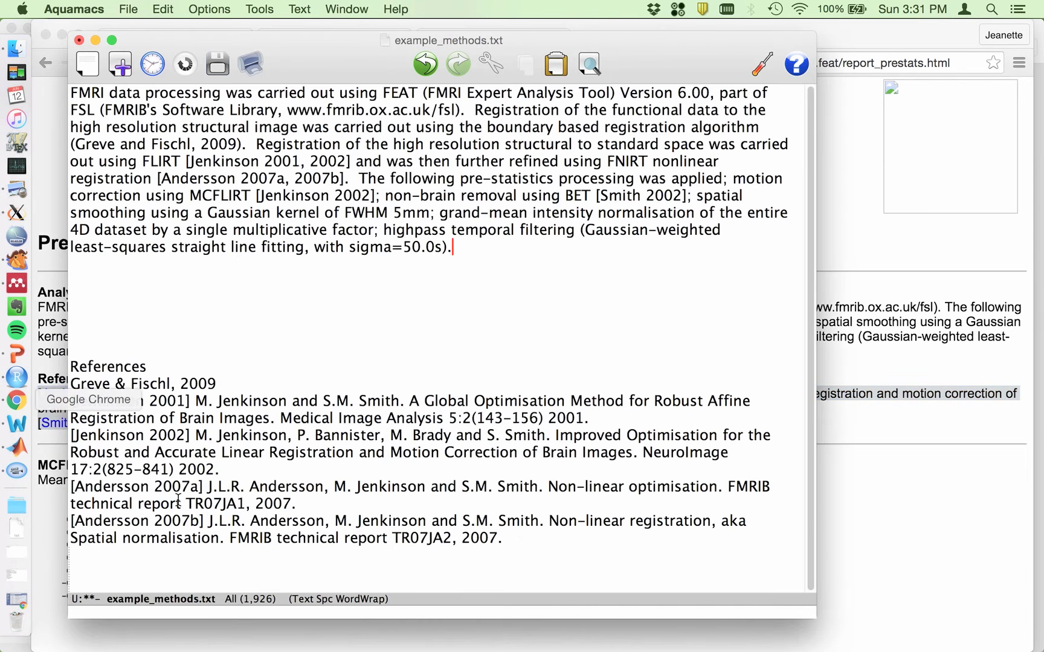
pyautogui.click(520, 539)
pyautogui.press('Return')
pyautogui.press('super+v')
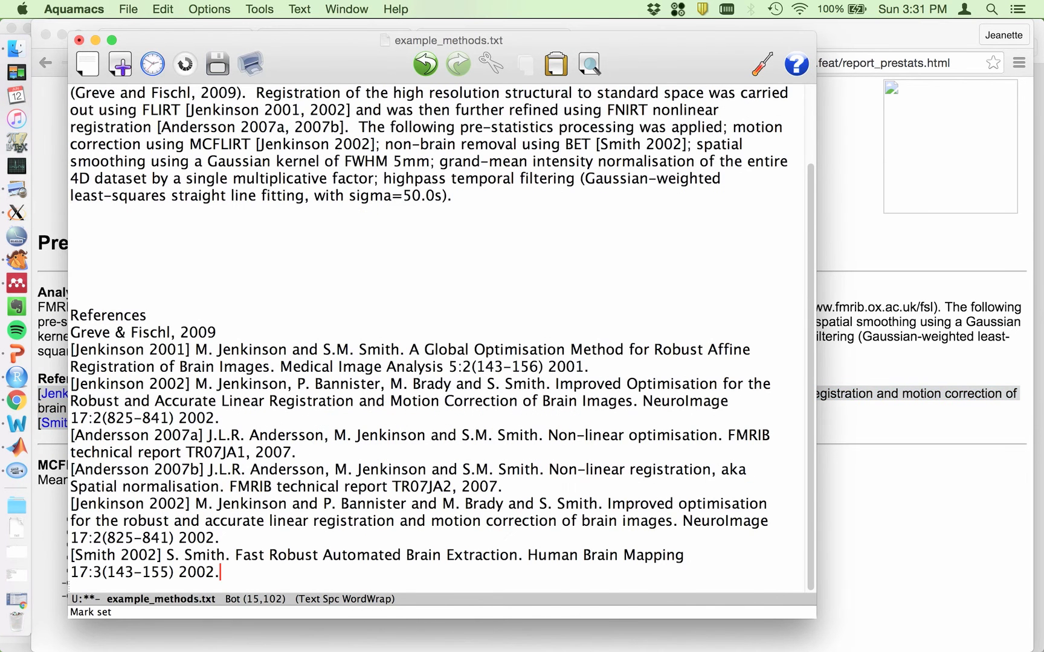
pyautogui.scroll(3, 657, 269)
pyautogui.click(587, 239)
pyautogui.press('super+Tab')
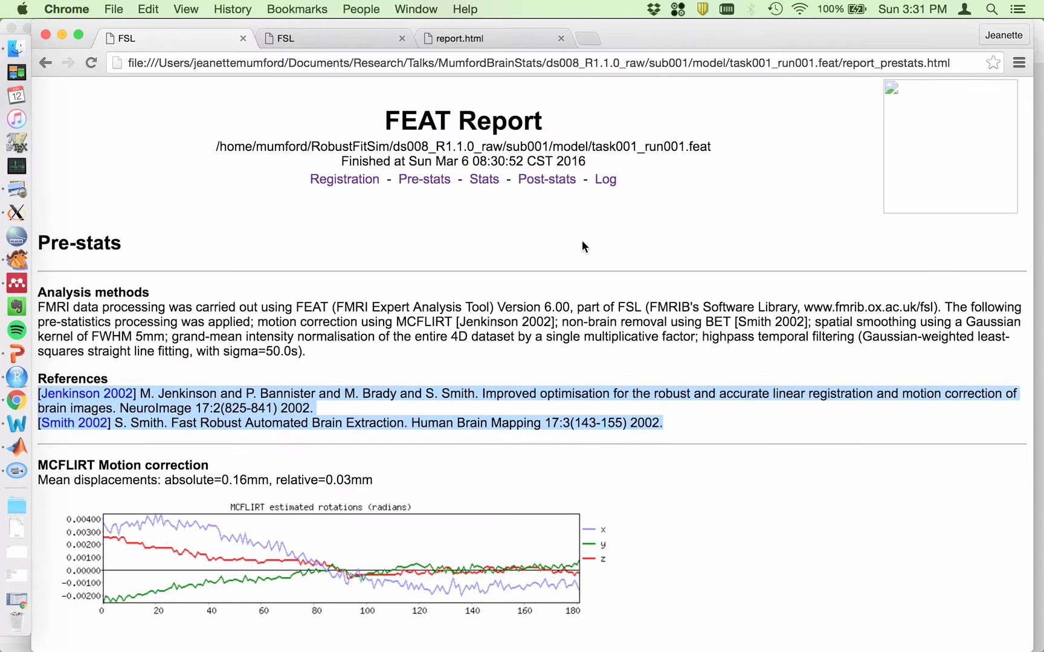
pyautogui.click(484, 181)
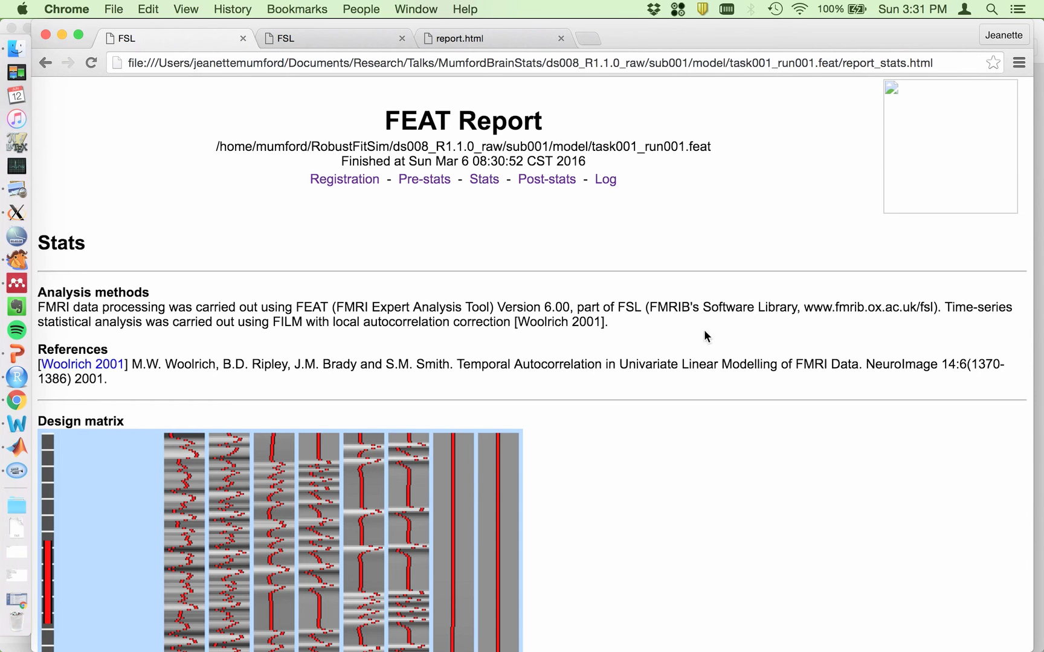
# Step: Select the FILM time-series statistical analysis sentence ending '[Woolrich 2001].'
pyautogui.moveTo(946, 309); pyautogui.dragTo(942, 318)
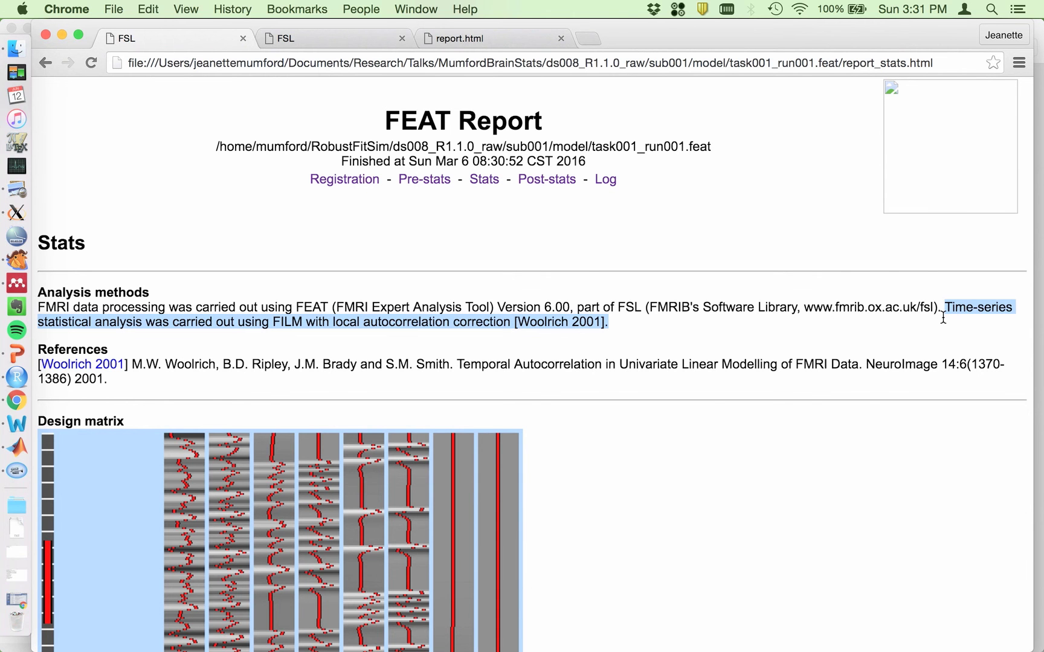
# Step: Paste the FILM time-series sentence into the paragraph and add the Woolrich 2001 reference to the list
pyautogui.press('super+Tab')
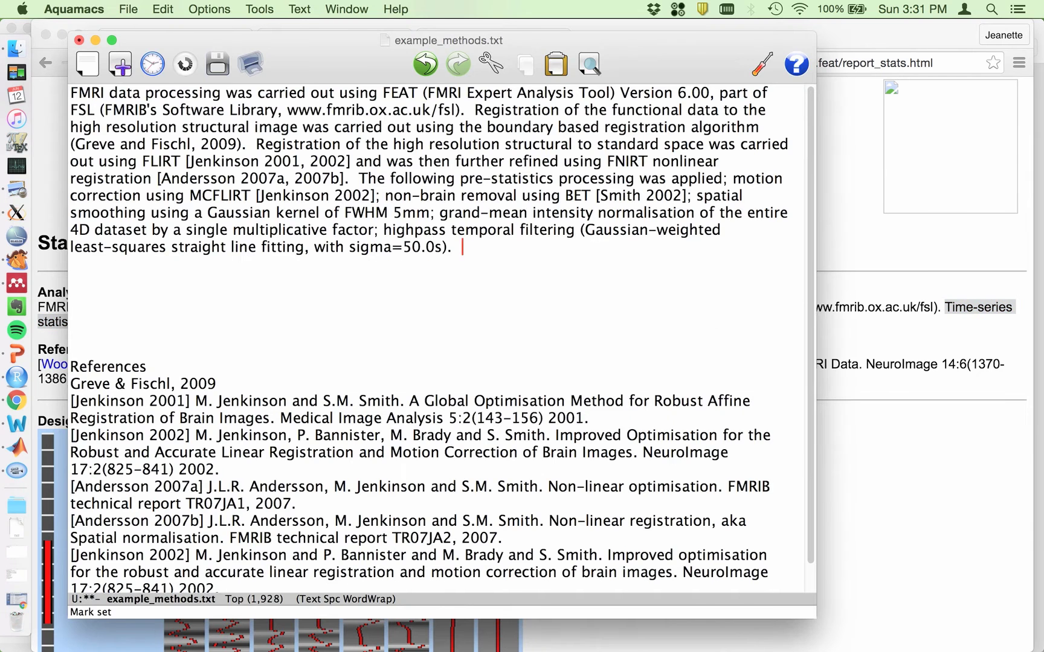
pyautogui.press('super+v')
pyautogui.press('super+Tab')
pyautogui.moveTo(159, 382); pyautogui.dragTo(30, 364)
pyautogui.press('super+c')
pyautogui.press('super+Tab')
pyautogui.scroll(-10, 423, 362)
pyautogui.click(417, 327)
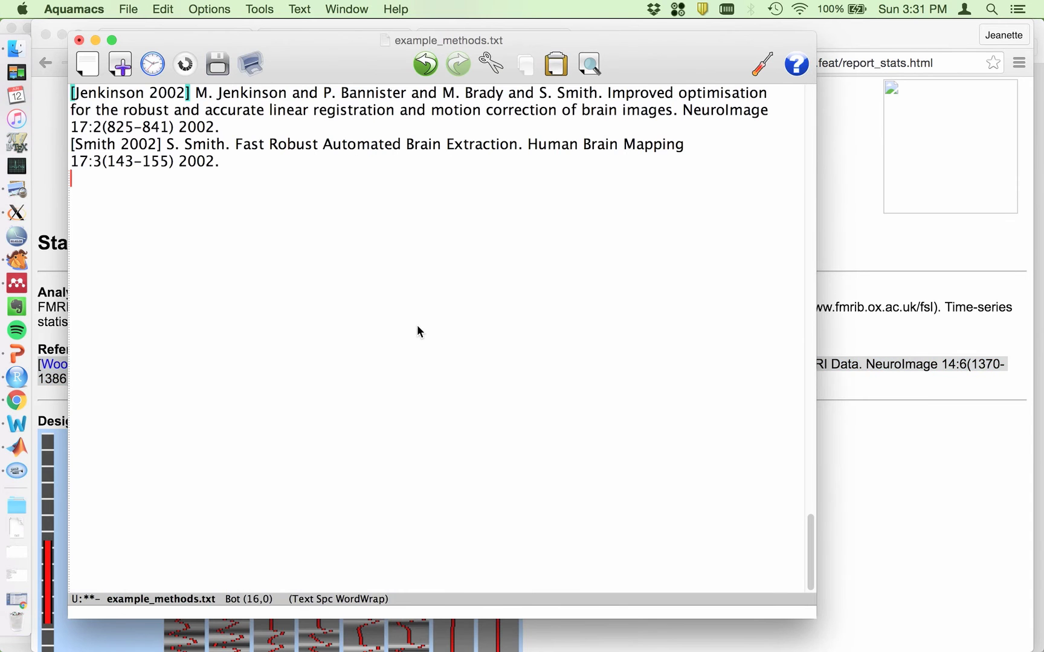
pyautogui.press('super+v')
# Step: Add the placeholder 'The time series model included [describe your regressors, the HRF you used'
pyautogui.scroll(15, 560, 254)
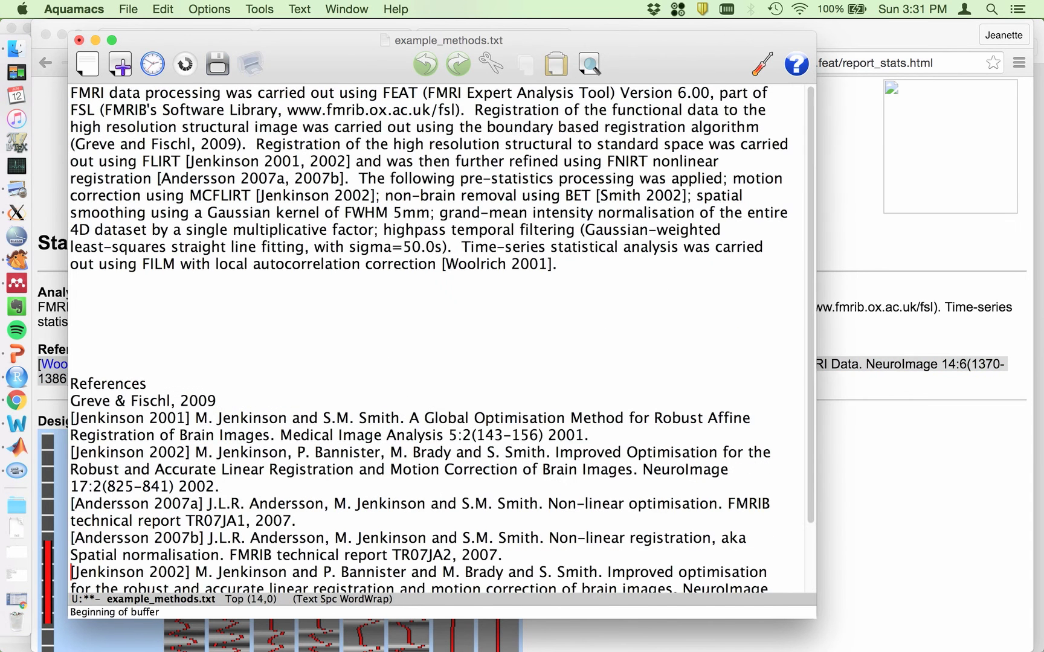
pyautogui.click(592, 264)
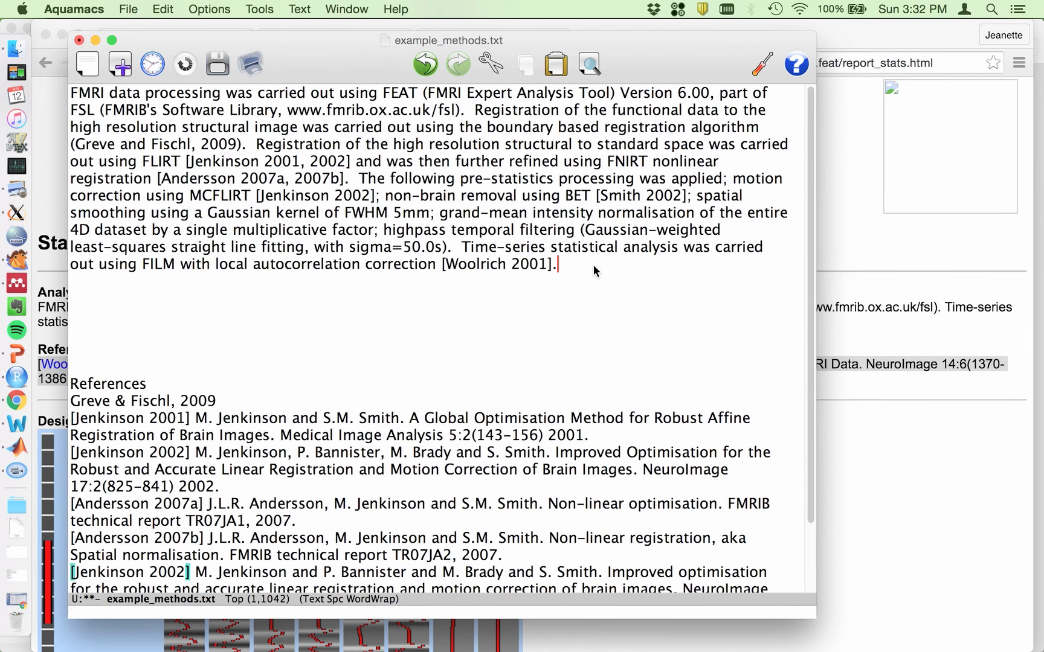
pyautogui.write('The time series modeli')
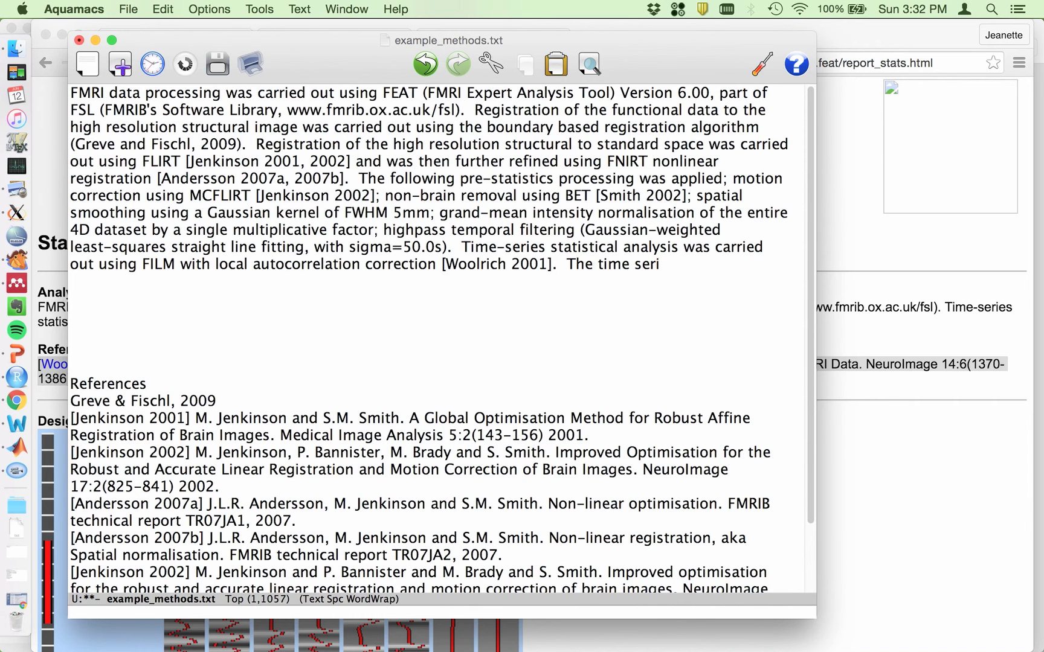
pyautogui.press('BackSpace')
pyautogui.write('included')
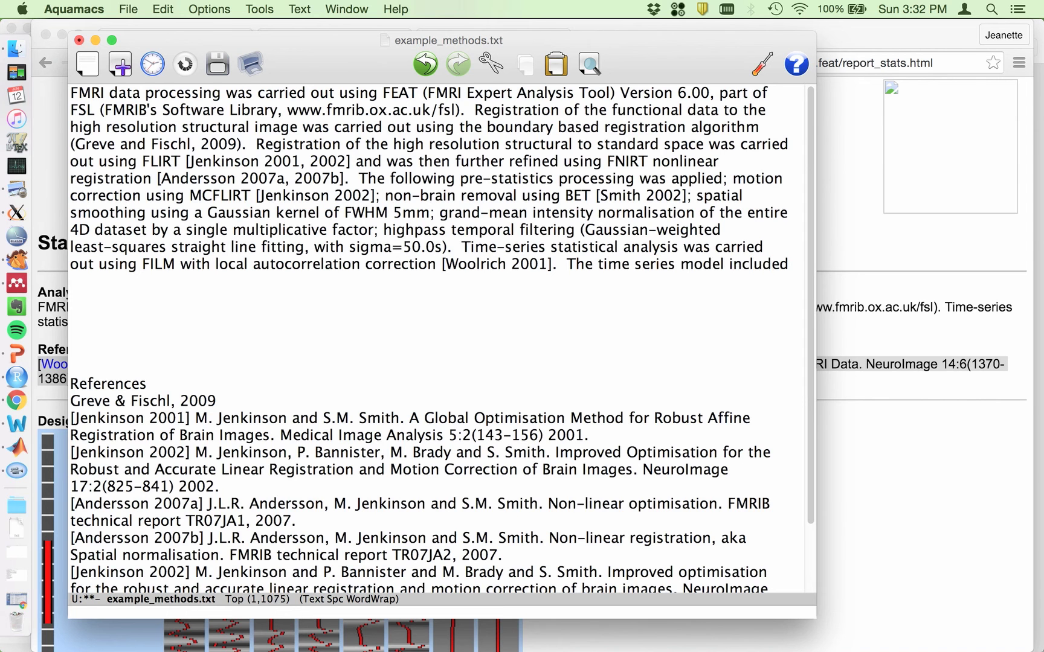
pyautogui.write(' [')
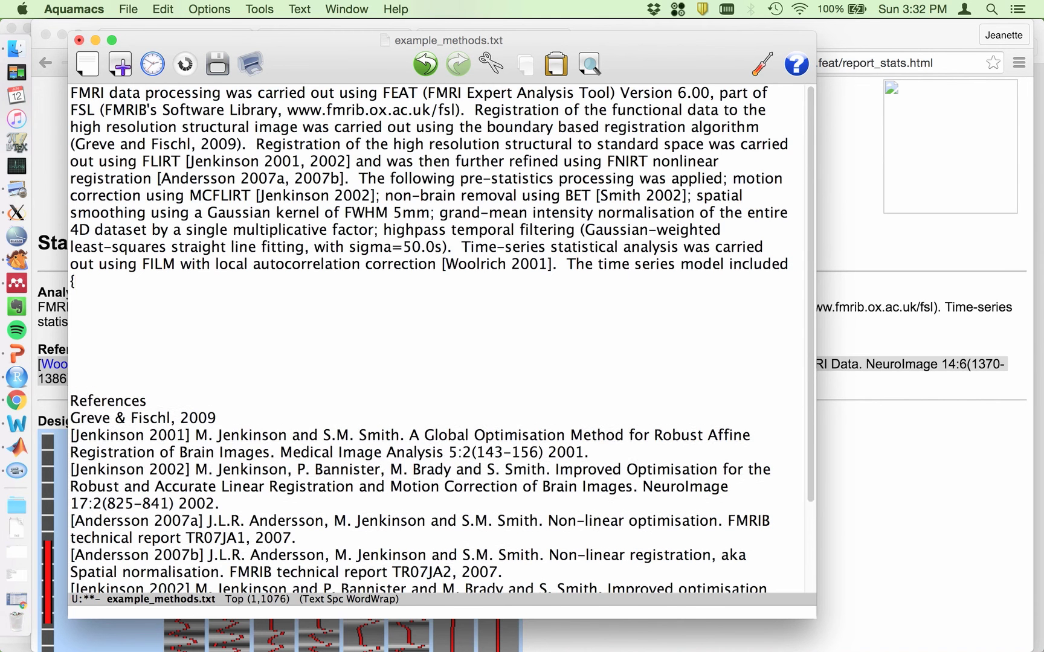
pyautogui.write('desc')
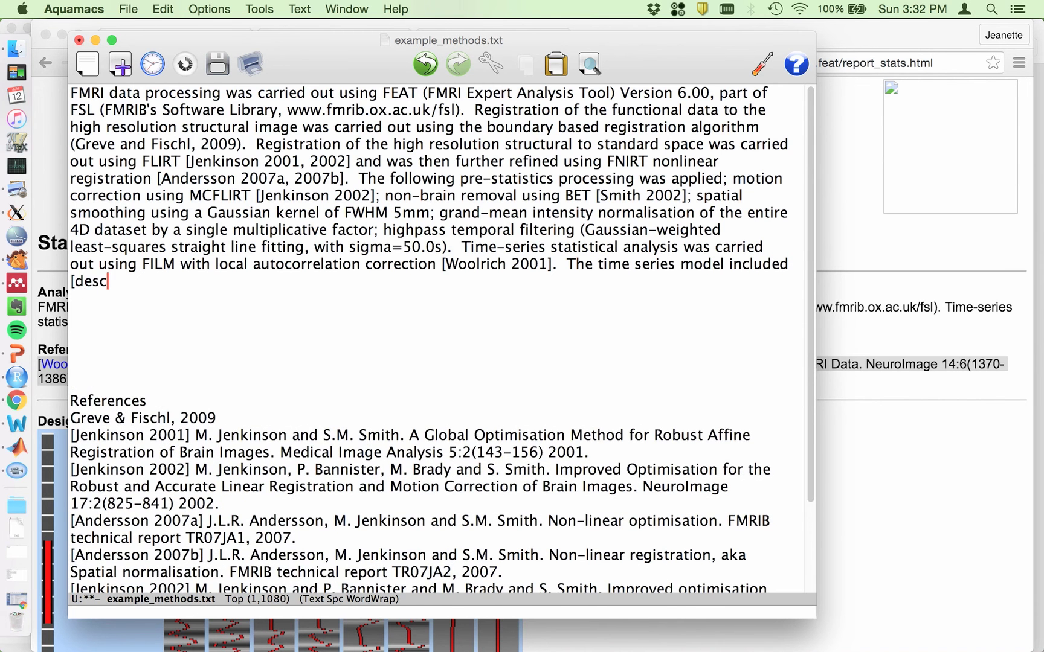
pyautogui.write('ribe your re')
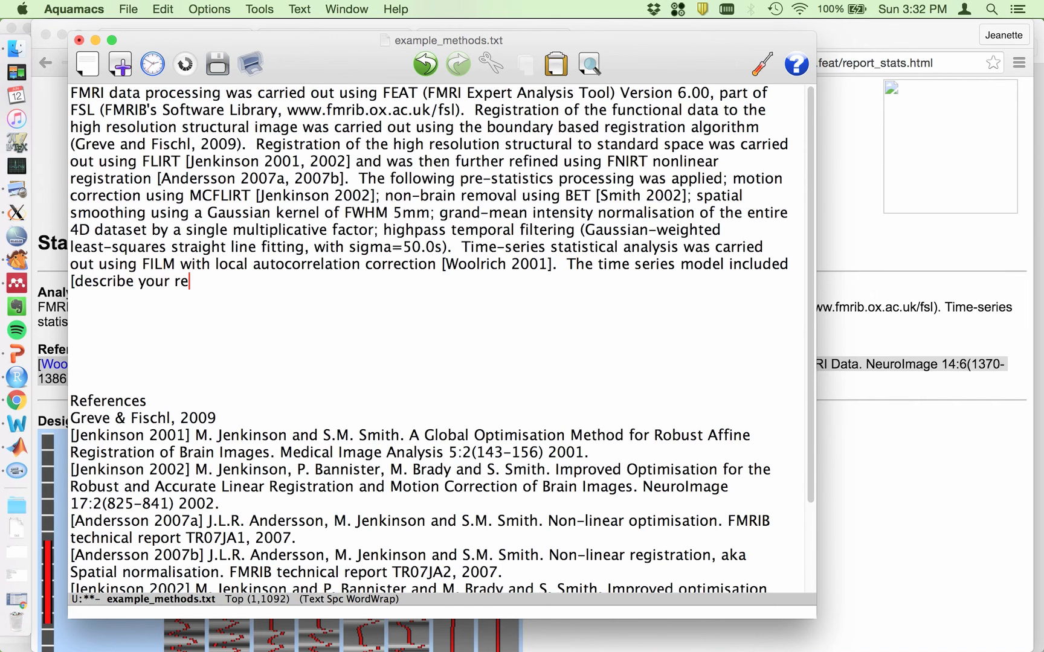
pyautogui.write('gressors, the HR')
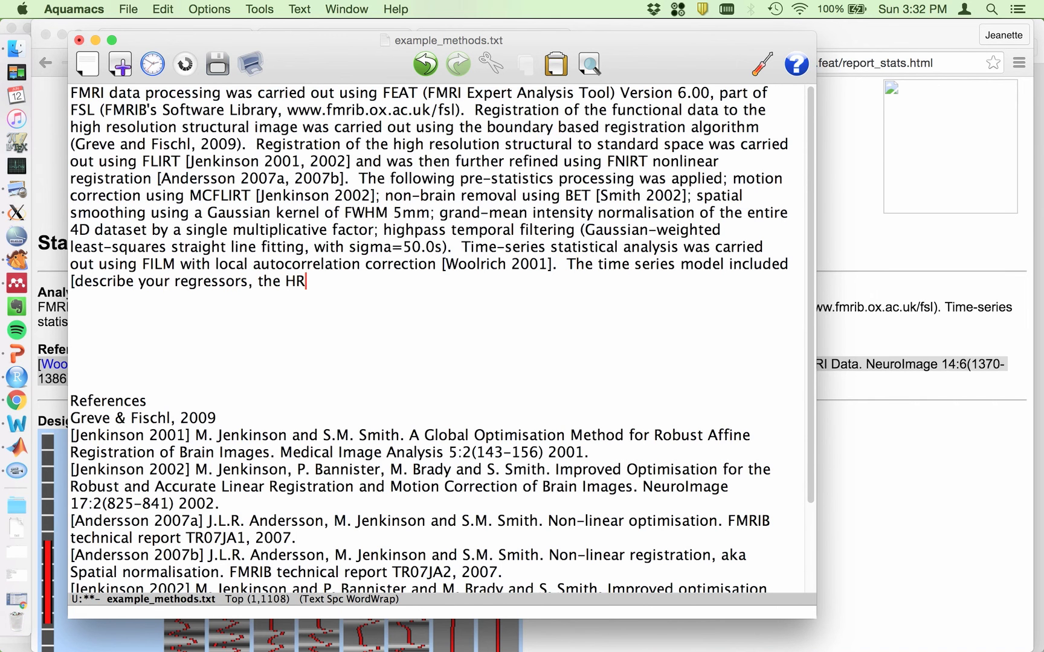
pyautogui.write('F you used the')
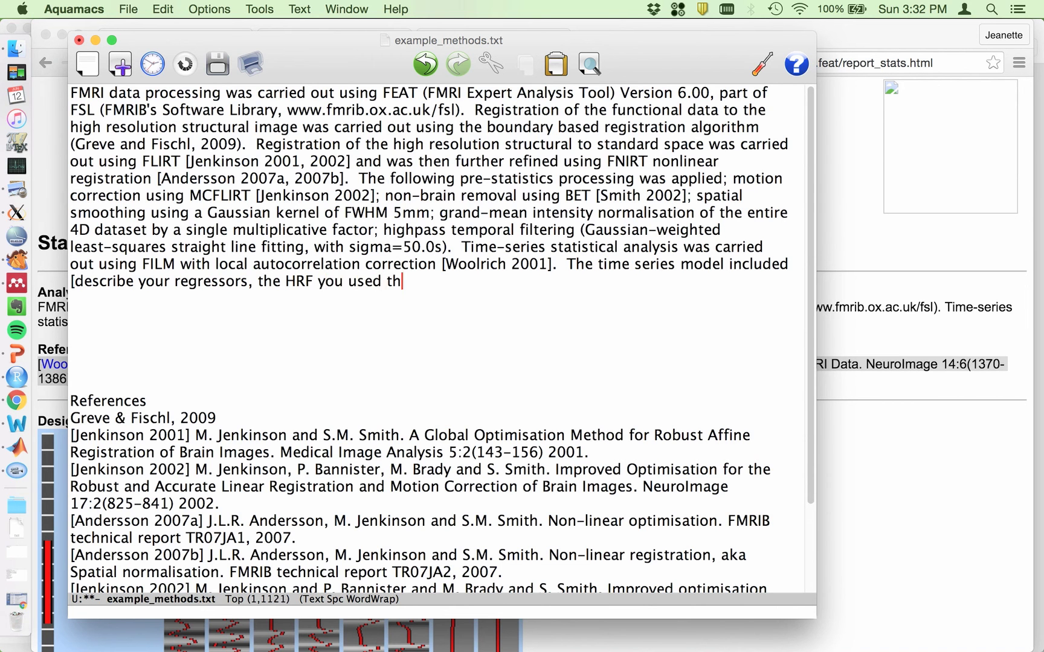
# Step: Insert '(duration of trials, modulation if you used it, etc)' after regressors and '(gamma or double gamma' for the HRF
pyautogui.click(250, 282)
pyautogui.write('(dura')
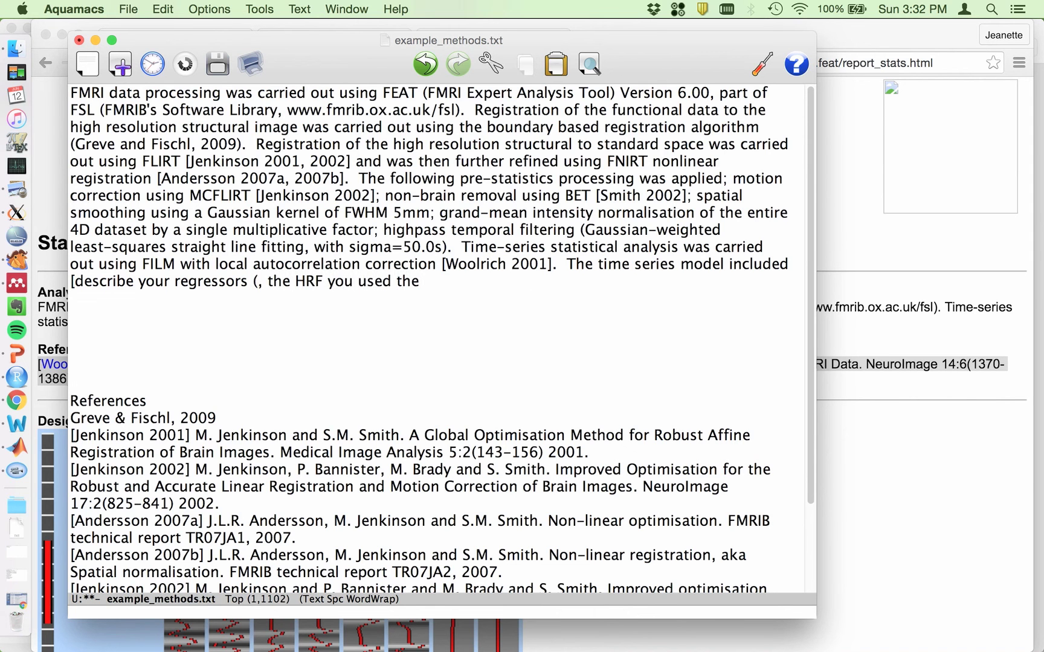
pyautogui.write('tion of trials')
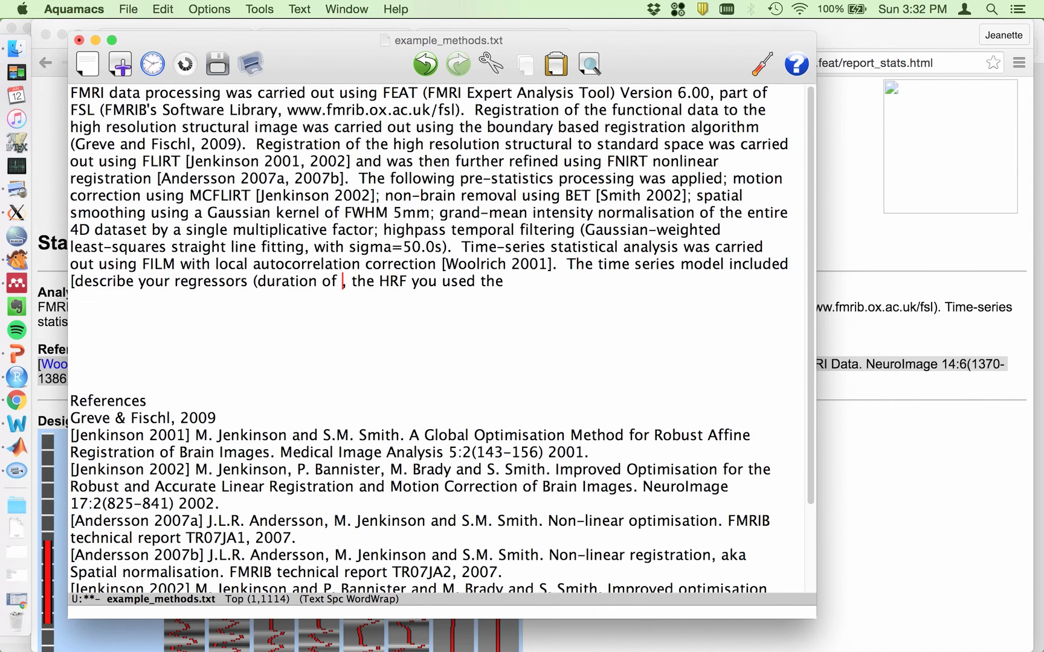
pyautogui.write(', ')
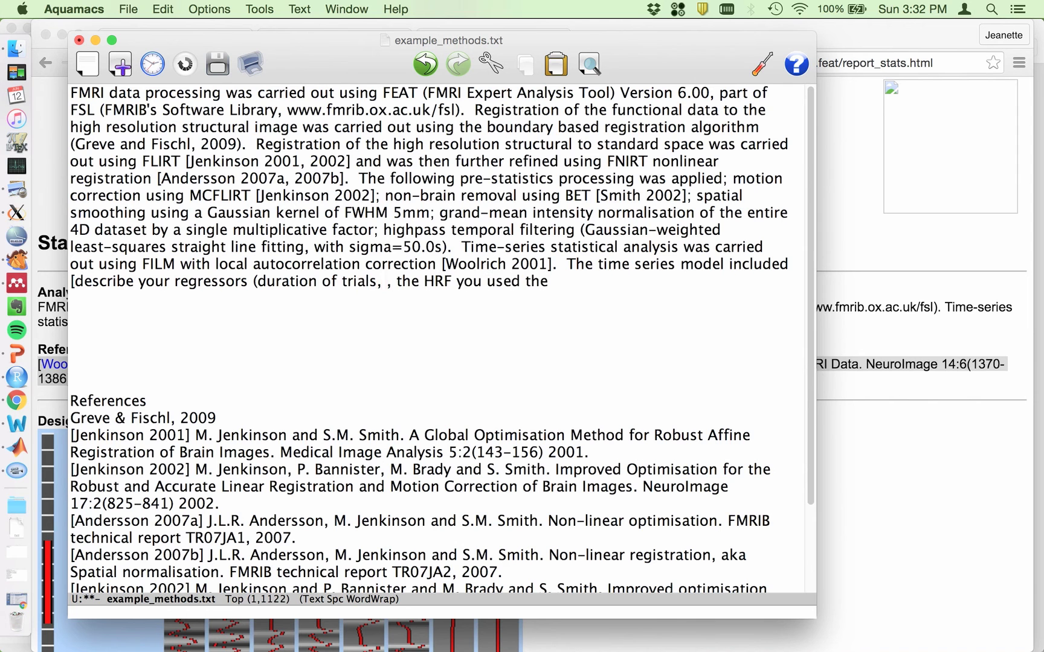
pyautogui.write('modulation if')
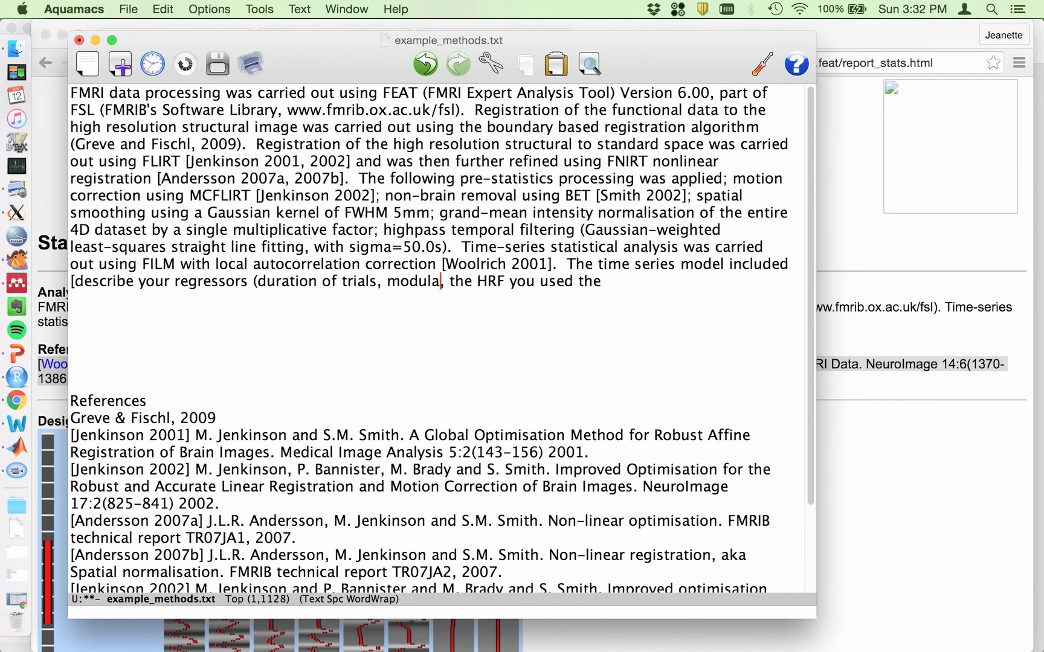
pyautogui.write(' you used it, etc')
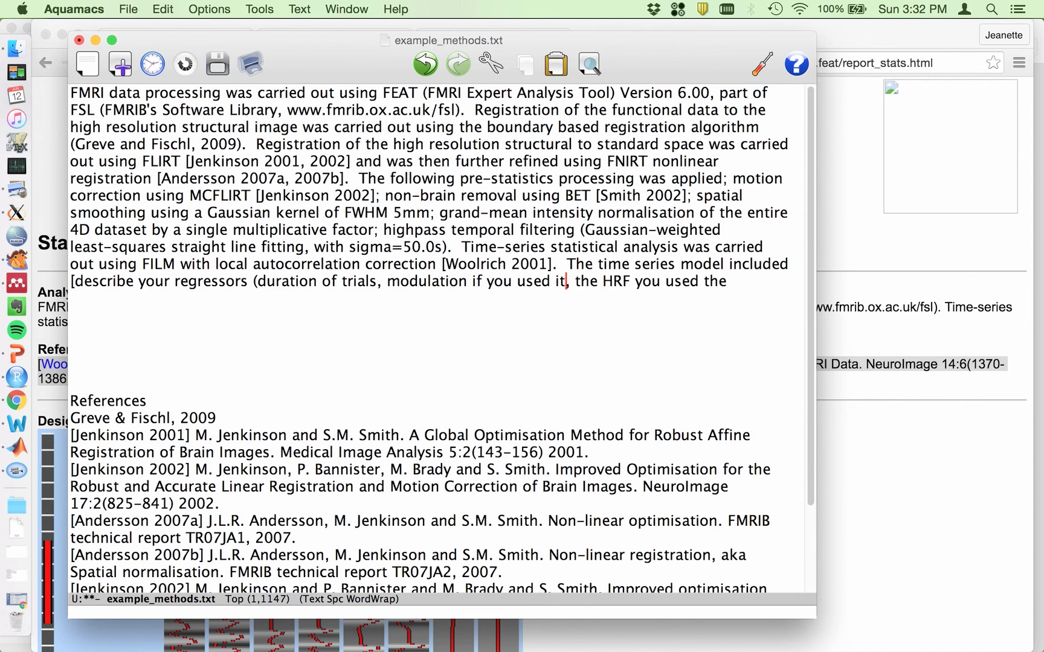
pyautogui.write('),')
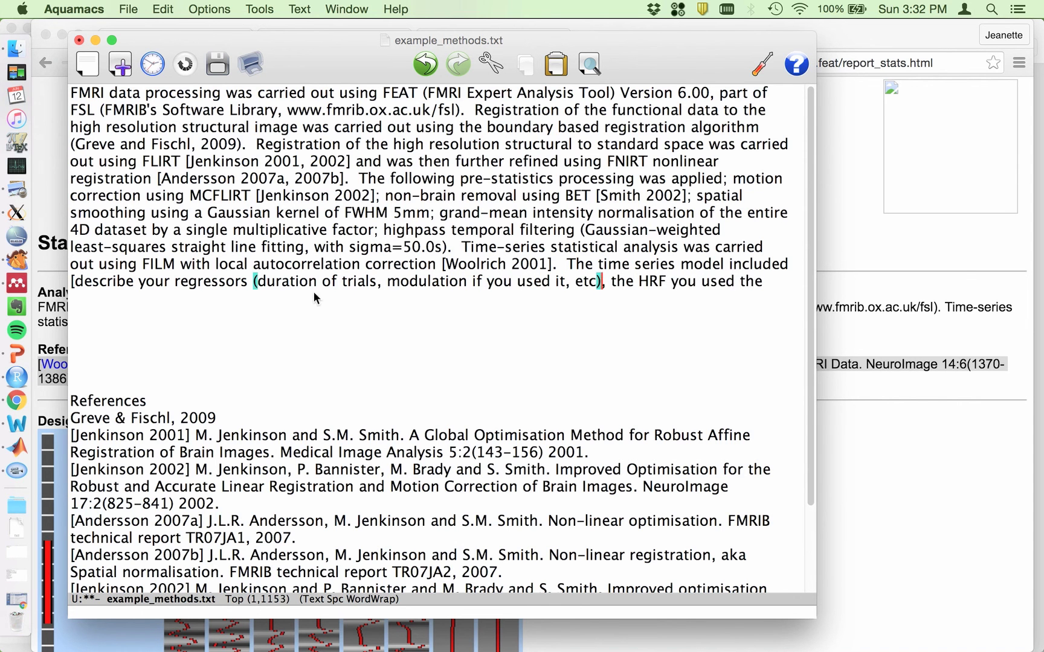
pyautogui.click(770, 290)
pyautogui.press('BackSpace')
pyautogui.press('BackSpace')
pyautogui.press('BackSpace')
pyautogui.write('(gamma or double gamma')
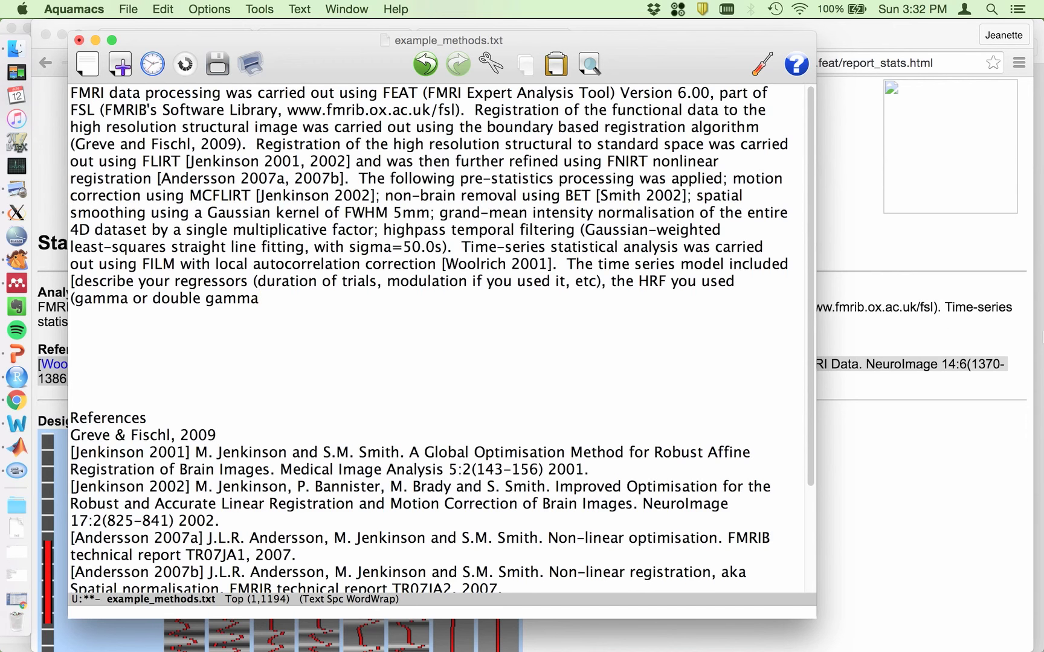
# Step: Scroll the Chrome FEAT report to the design matrix with go, succ stop, failed stop and junk regressors
pyautogui.click(903, 329)
pyautogui.scroll(-5, 771, 389)
pyautogui.scroll(-5, 771, 395)
pyautogui.scroll(10, 771, 396)
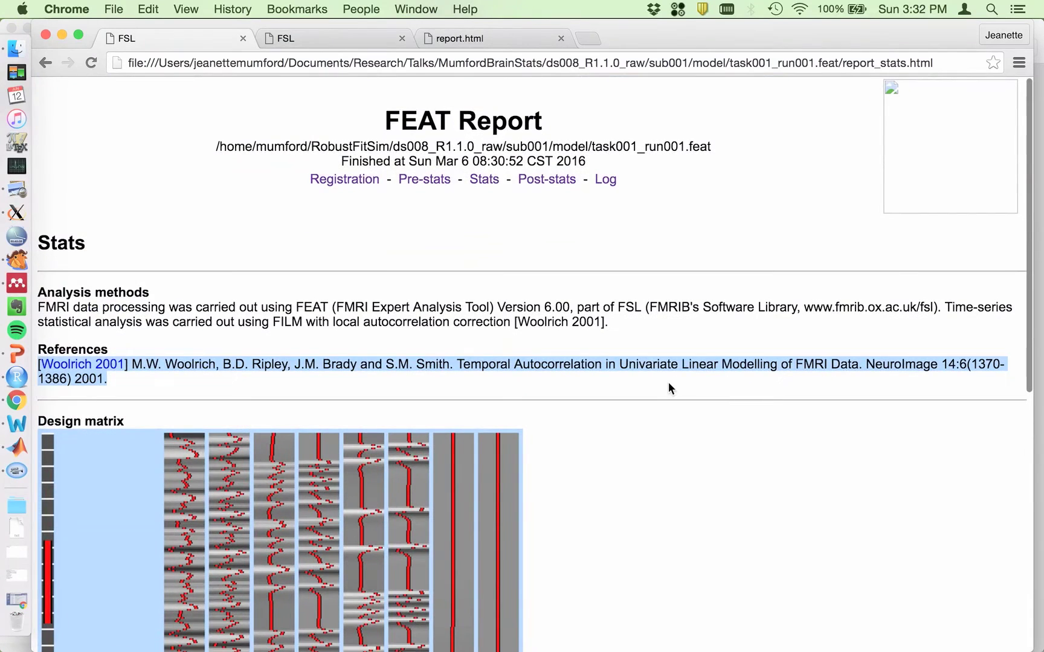
pyautogui.scroll(-4, 677, 394)
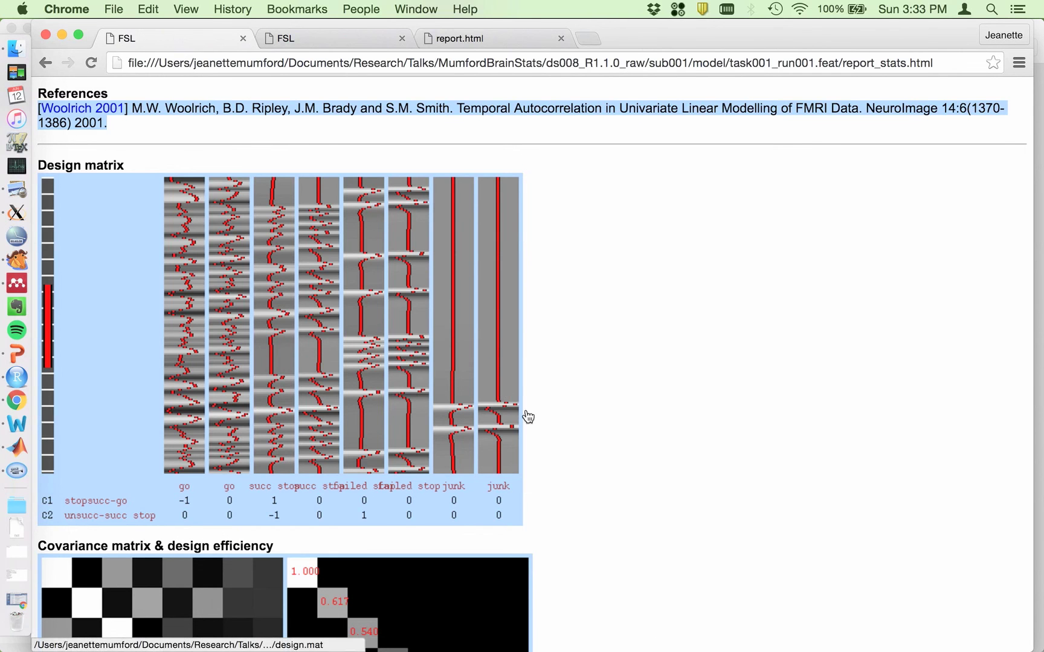
# Step: Add temporal derivatives and motion regressors, flagging TRs with framewise displacement >0.9 as excessive motion
pyautogui.press('super+Tab')
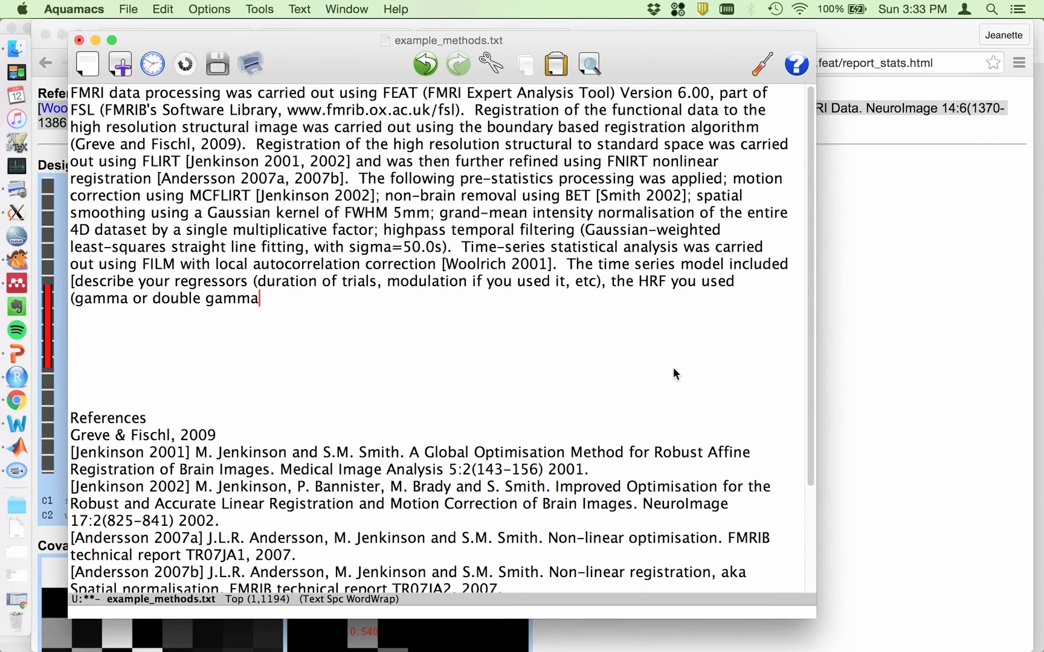
pyautogui.write('.  Temporal d')
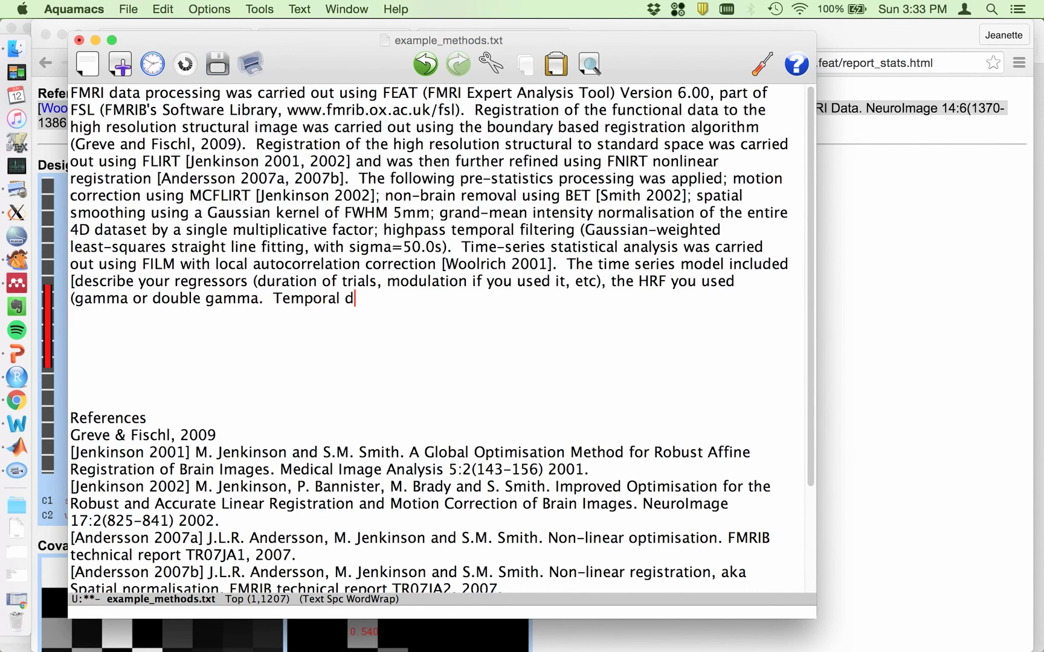
pyautogui.write('erivatives?')
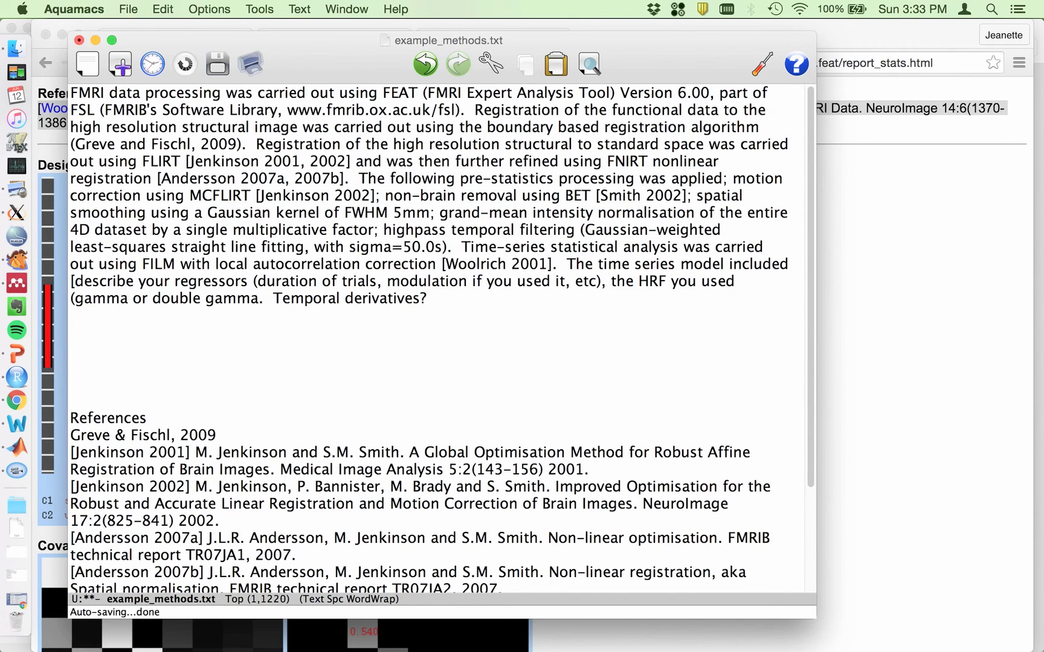
pyautogui.write('  Nuisance reg')
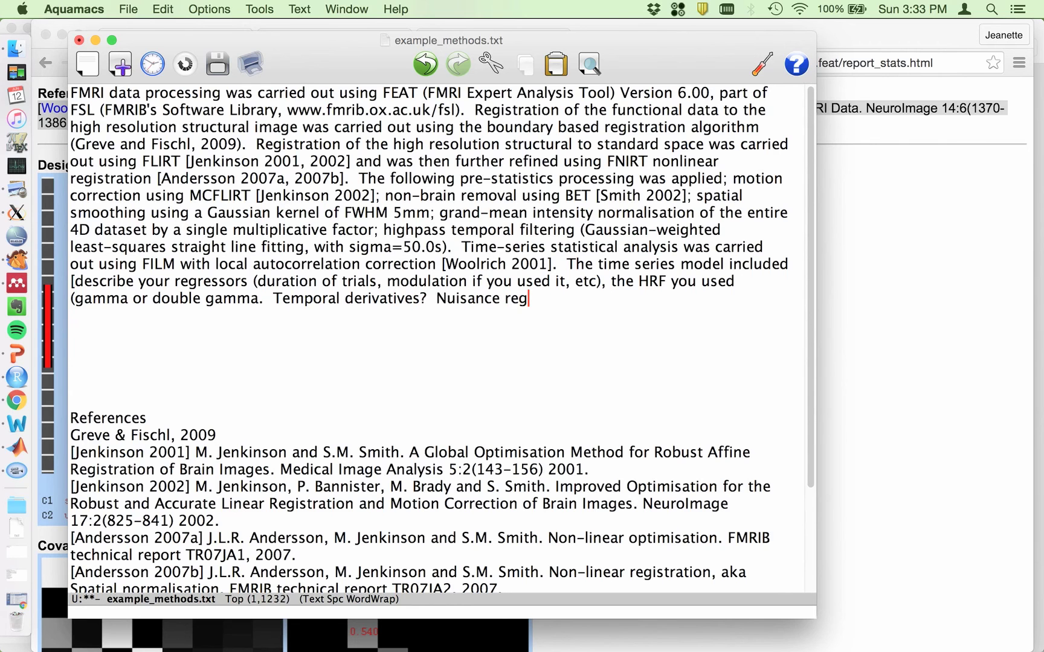
pyautogui.write('ressors?: ex')
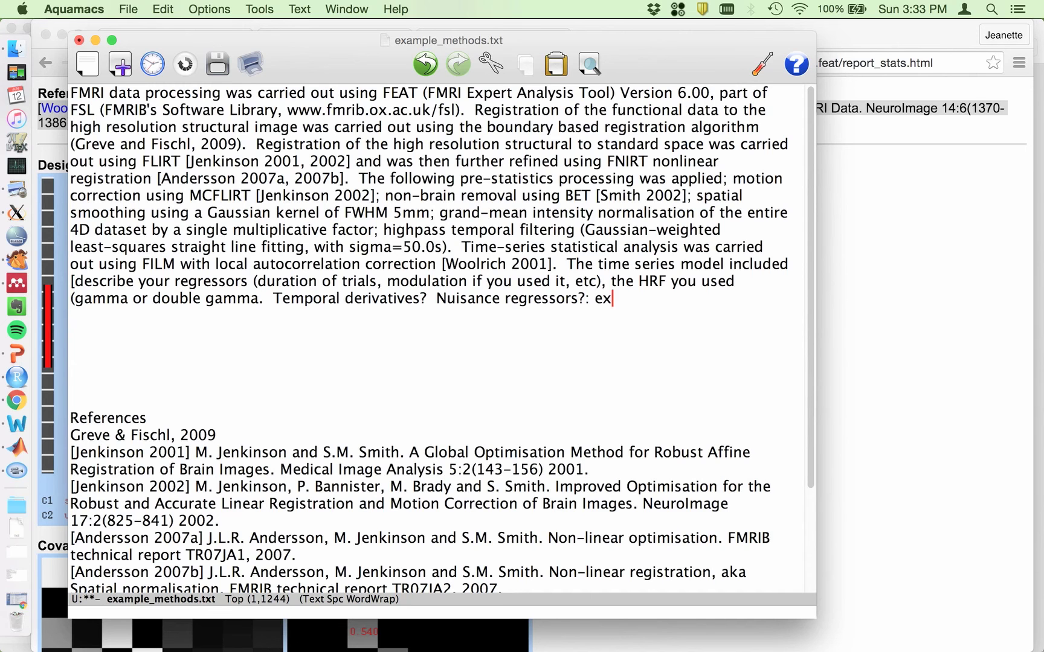
pyautogui.write('tended motion par')
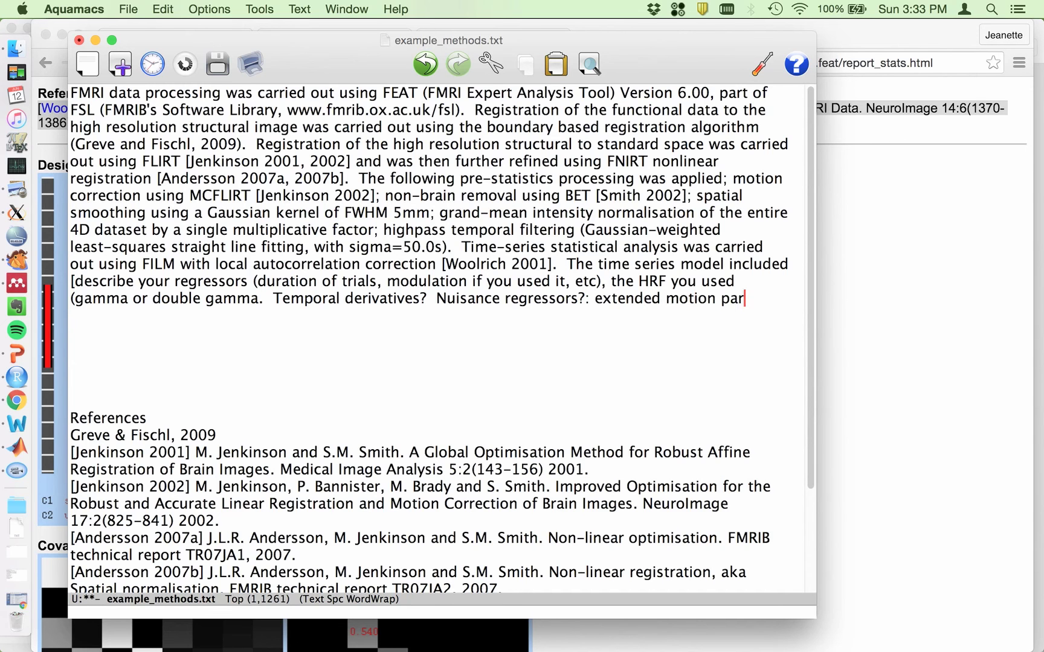
pyautogui.write('ameter basis ')
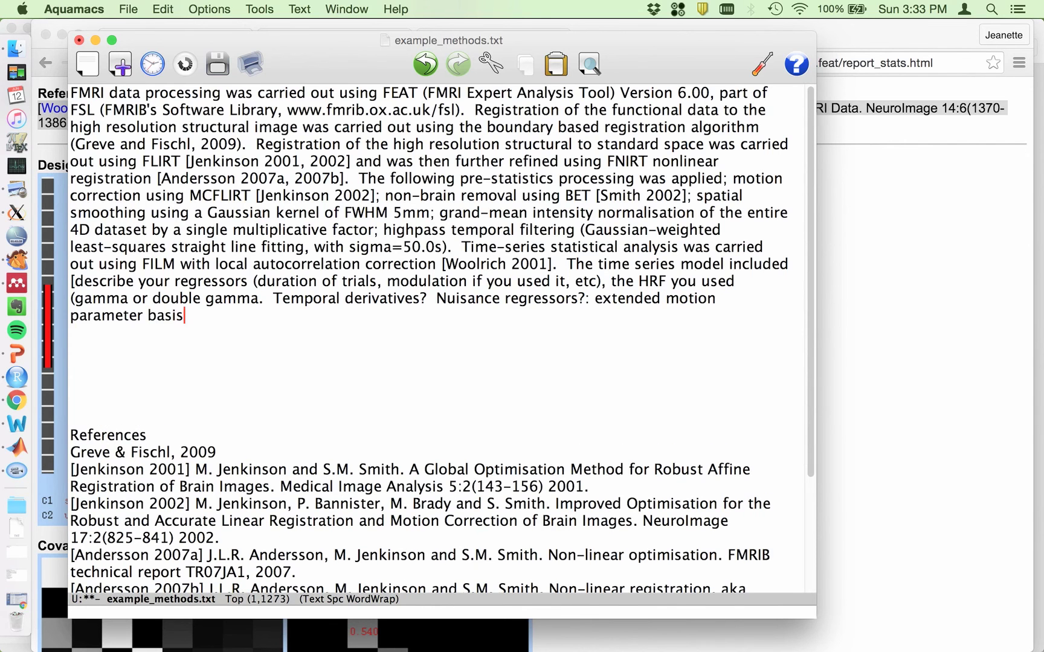
pyautogui.write('set, indicator')
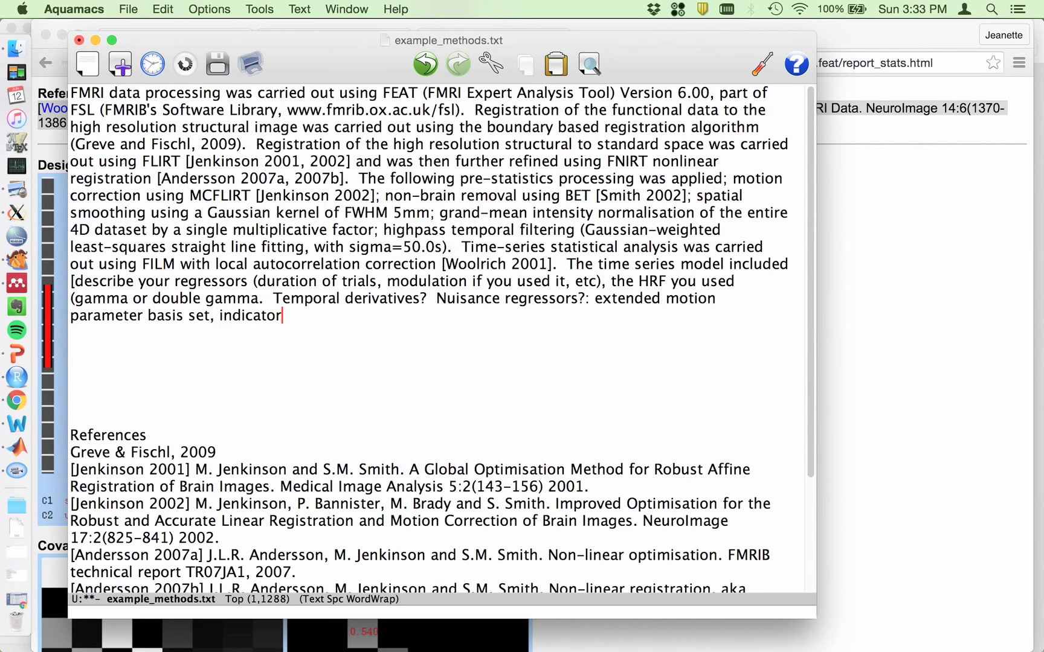
pyautogui.write(' function to model out ')
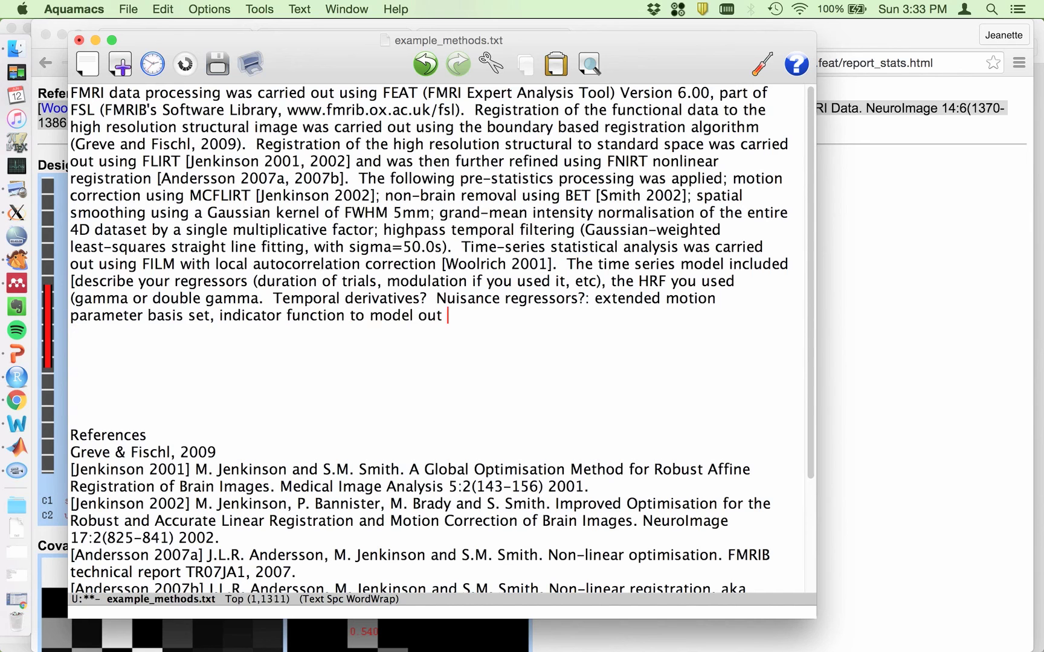
pyautogui.write("single TR's ")
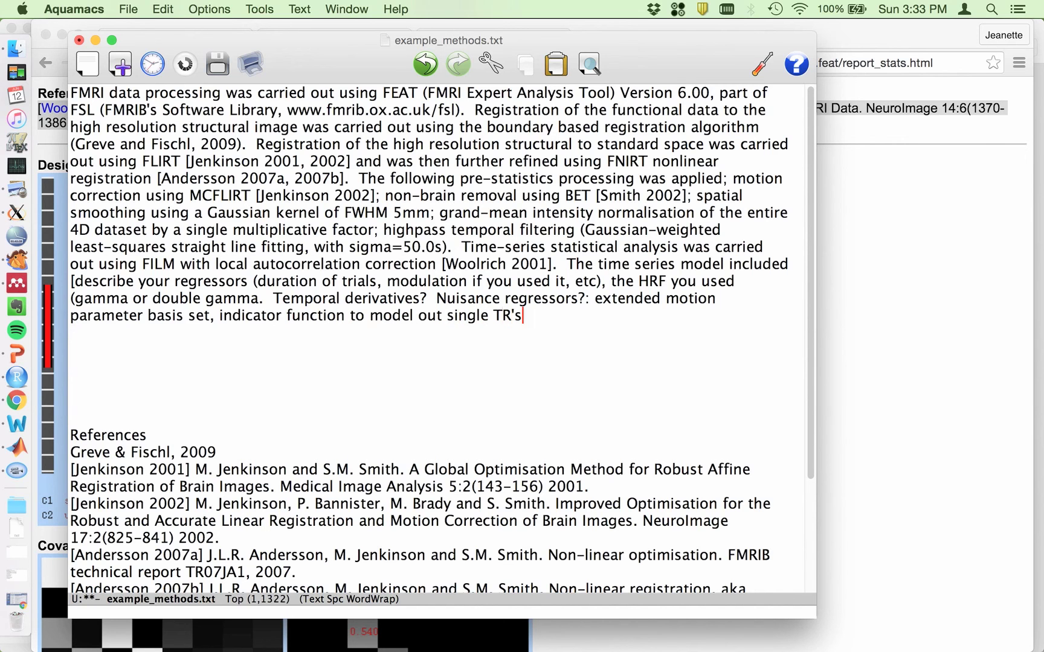
pyautogui.write('wit')
pyautogui.press('BackSpace')
pyautogui.press('BackSpace')
pyautogui.press('BackSpace')
pyautogui.write('identified ot')
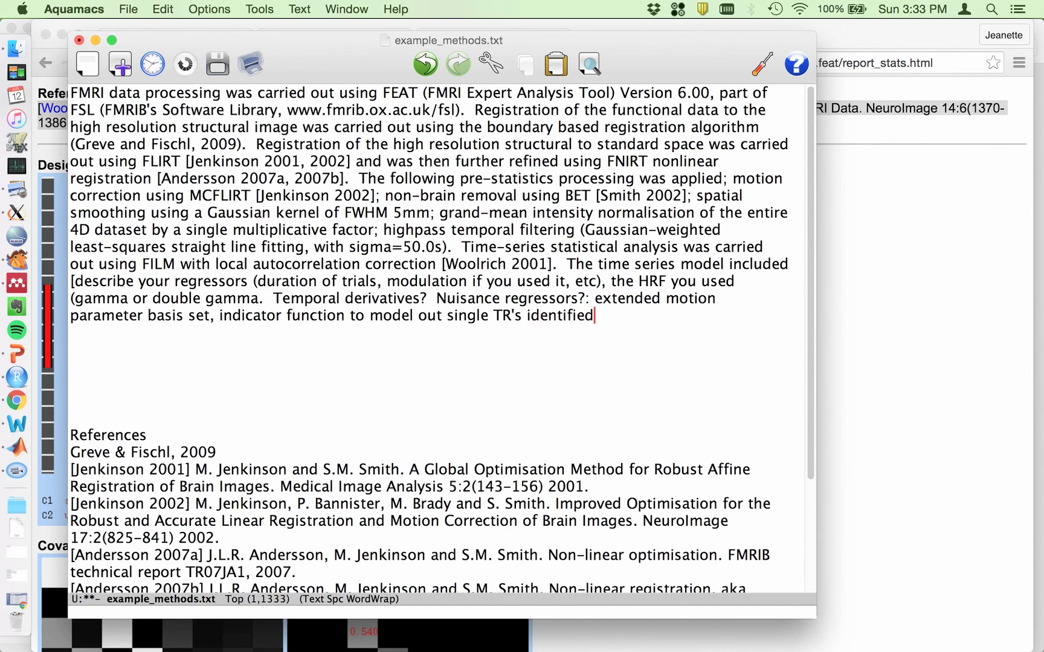
pyautogui.press('BackSpace')
pyautogui.press('BackSpace')
pyautogui.press('BackSpace')
pyautogui.write('to have excessive m')
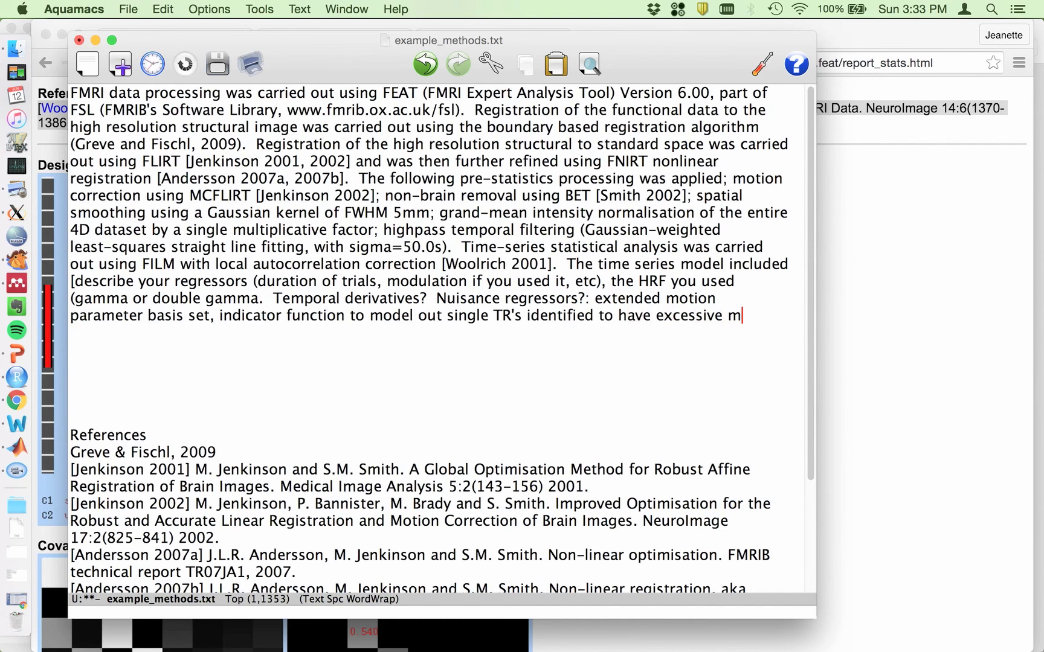
pyautogui.write('otion accor')
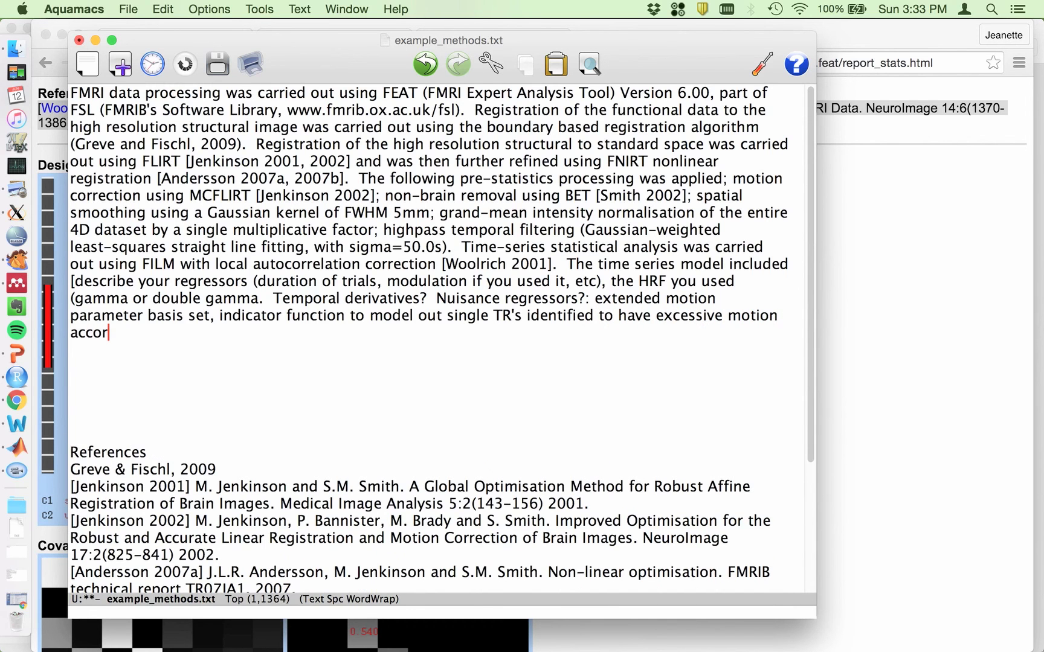
pyautogui.write('ding to fram')
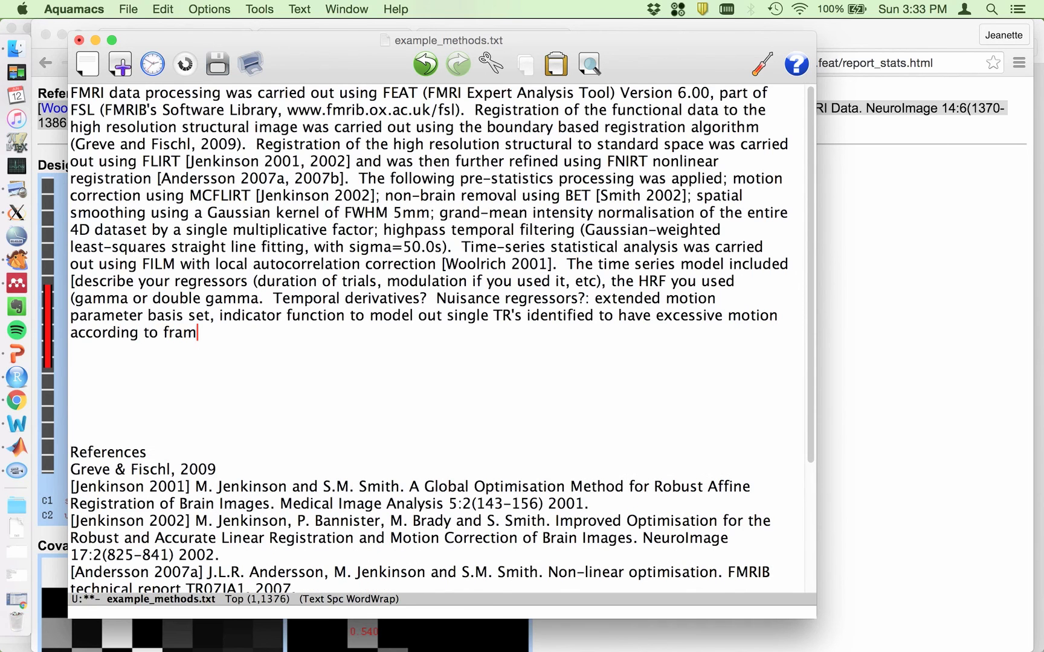
pyautogui.write('ewise displac')
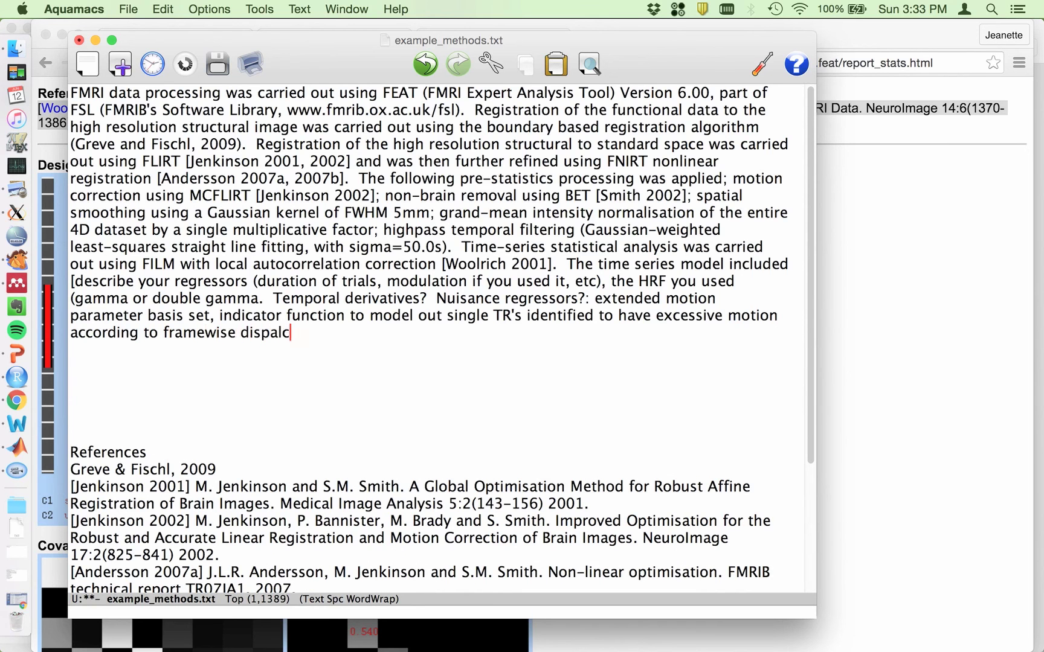
pyautogui.press('BackSpace')
pyautogui.press('BackSpace')
pyautogui.press('BackSpace')
pyautogui.write('lacement >0.9')
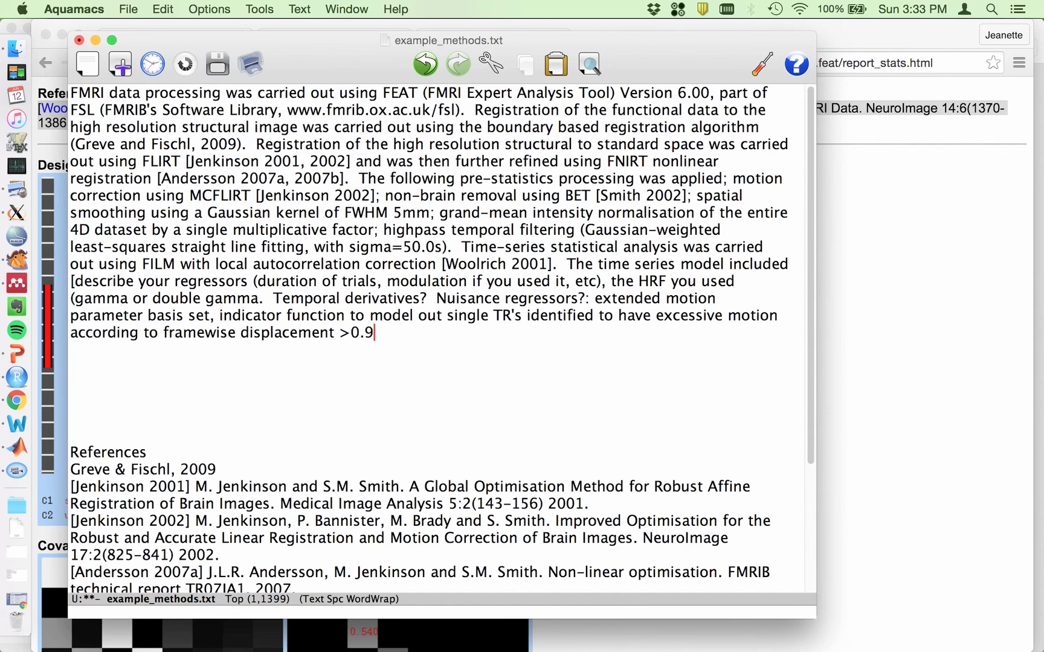
pyautogui.write('.')
# Step: Add that a separate regressor was used for each high motion TR, and save example_methods.txt
pyautogui.write('A separte r')
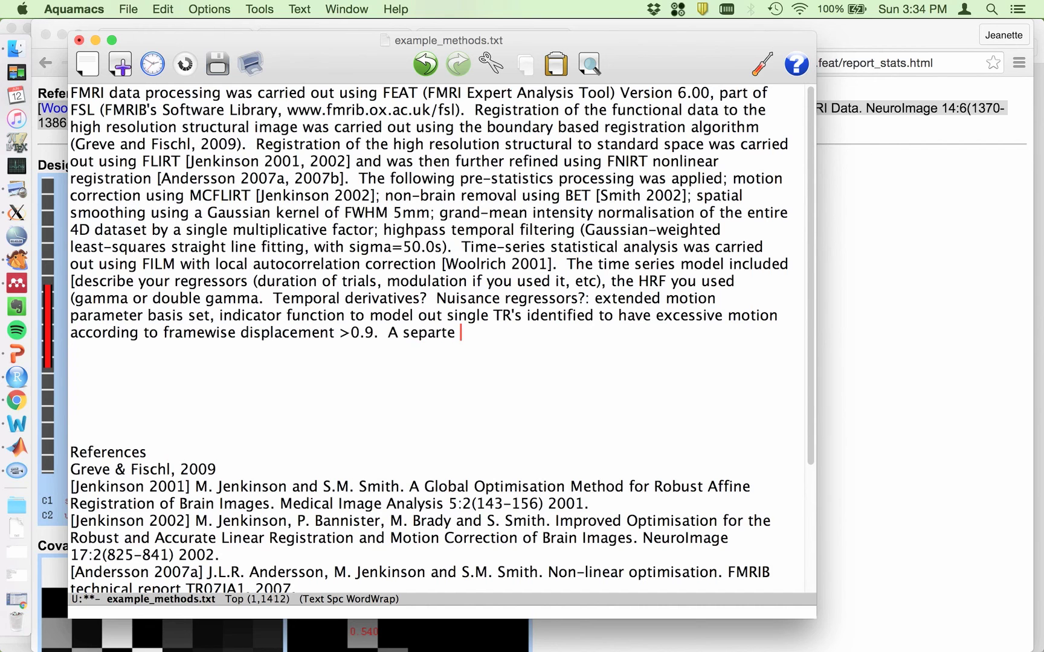
pyautogui.press('BackSpace')
pyautogui.press('BackSpace')
pyautogui.press('BackSpace')
pyautogui.press('BackSpace')
pyautogui.press('BackSpace')
pyautogui.write('erate')
pyautogui.press('BackSpace')
pyautogui.press('BackSpace')
pyautogui.press('BackSpace')
pyautogui.press('BackSpace')
pyautogui.press('BackSpace')
pyautogui.write('arate regressor was used for each')
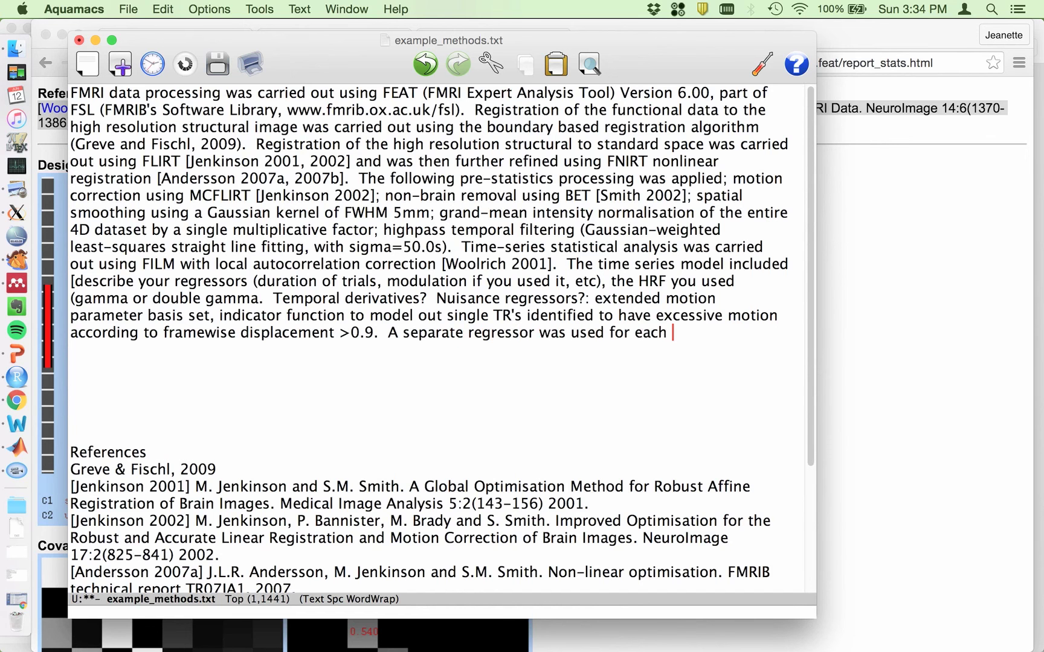
pyautogui.write(' high motion TR)')
pyautogui.press('BackSpace')
pyautogui.write(']')
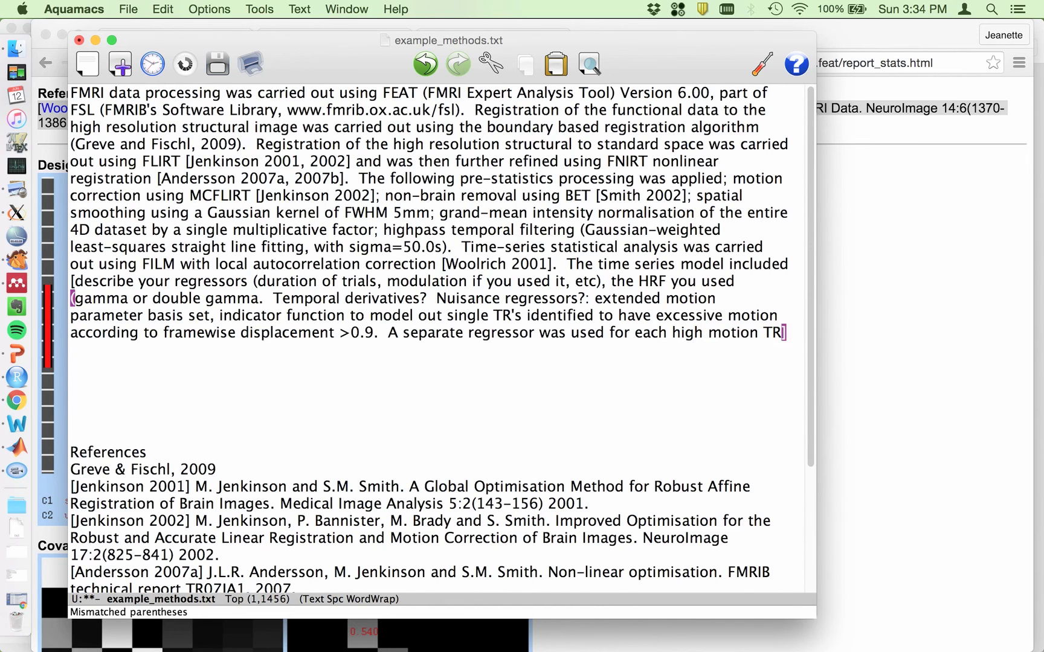
pyautogui.press('super+s')
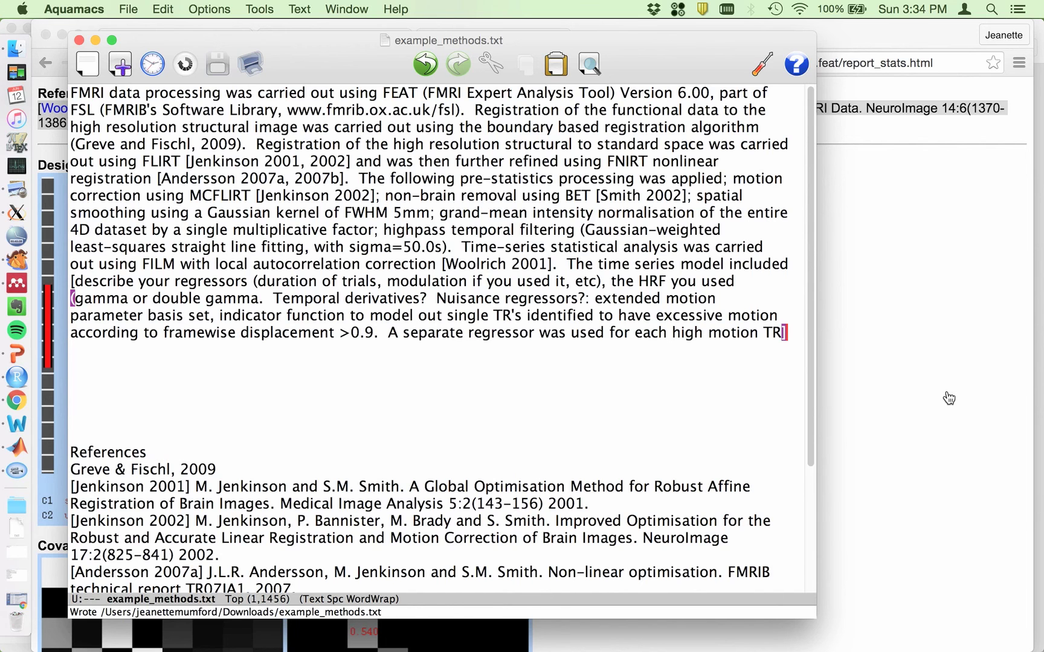
pyautogui.press('super+Tab')
# Step: Reload the cope1 report, open its Stats section and select the fixed effects analysis sentence with citations
pyautogui.scroll(5, 662, 412)
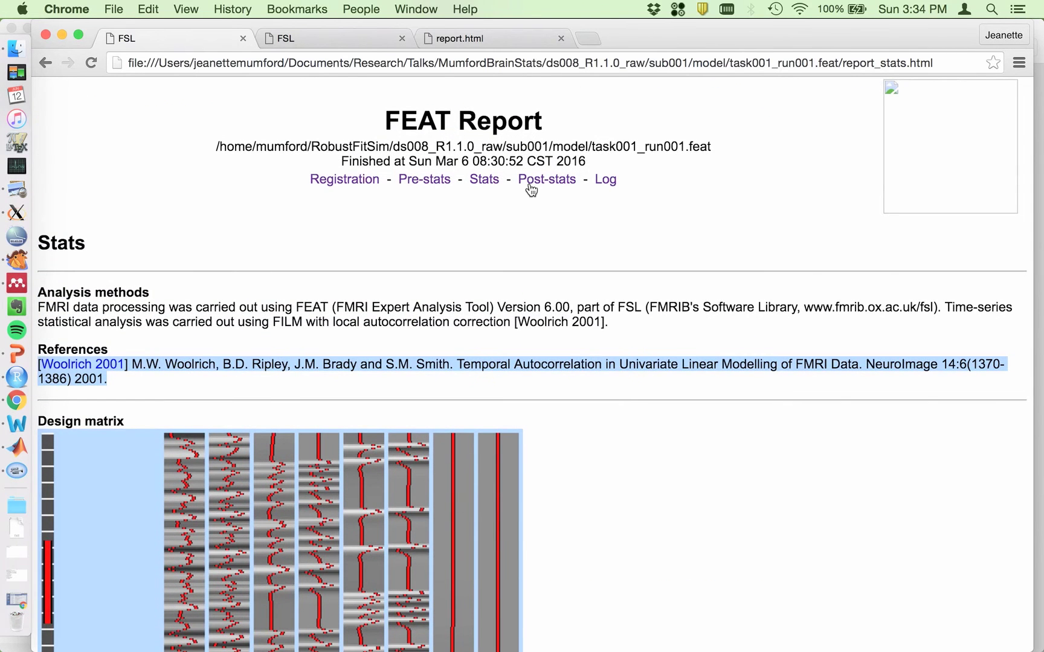
pyautogui.click(541, 182)
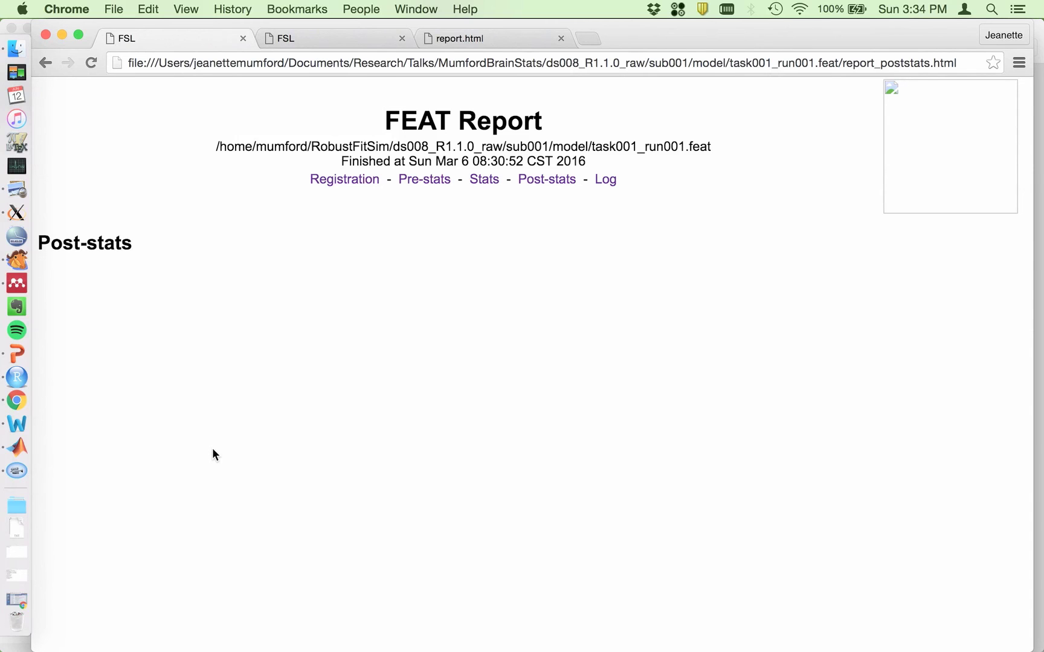
pyautogui.click(356, 39)
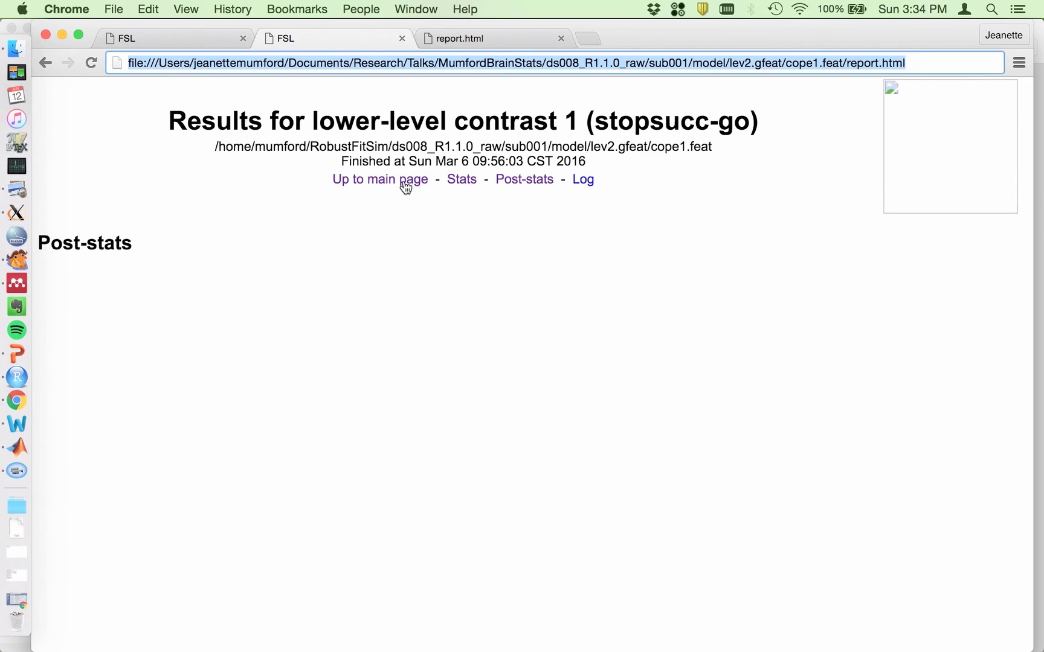
pyautogui.click(781, 63)
pyautogui.press('Return')
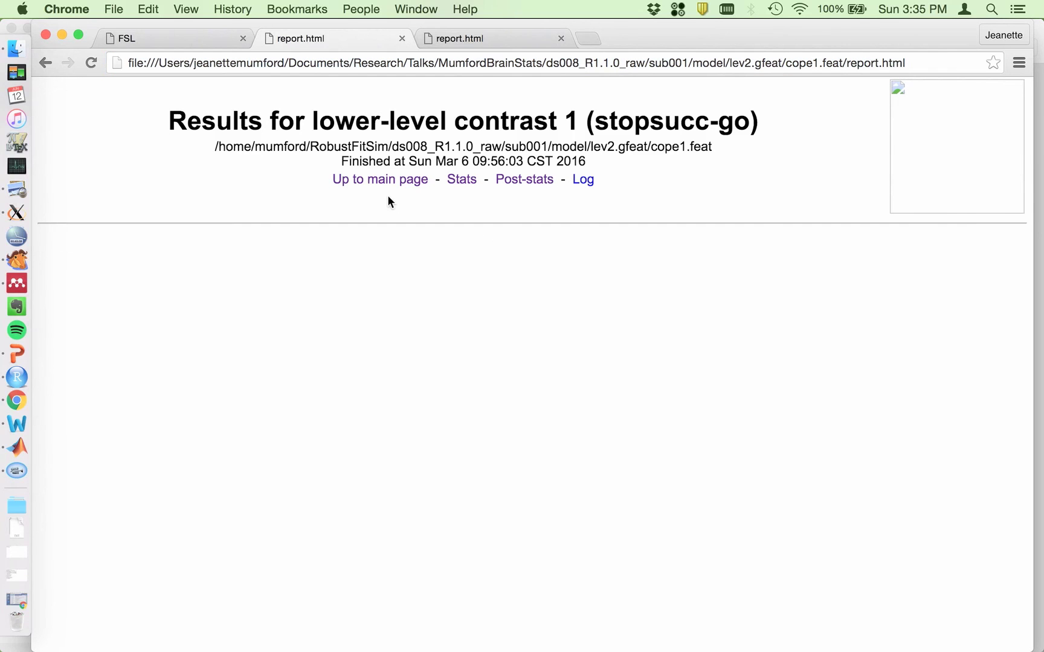
pyautogui.click(458, 185)
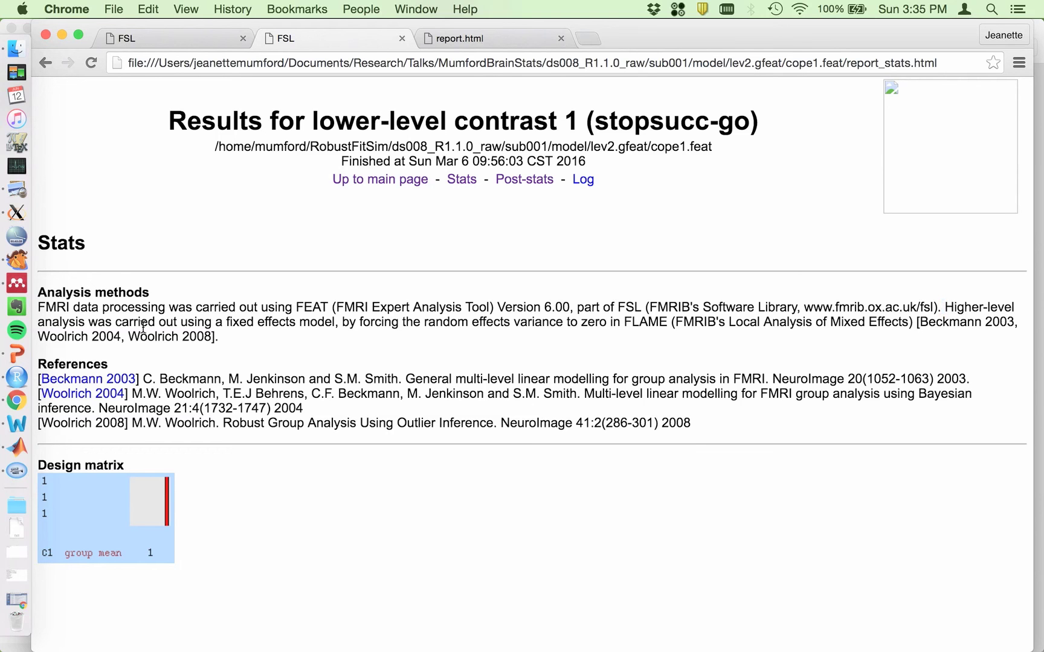
pyautogui.moveTo(39, 322); pyautogui.dragTo(671, 333)
# Step: Type 'The second level analysis, combining runs within subject', paste the fixed-effects FLAME sentence, and drop the duplicate 'analysis'
pyautogui.press('super+c')
pyautogui.press('super+Tab')
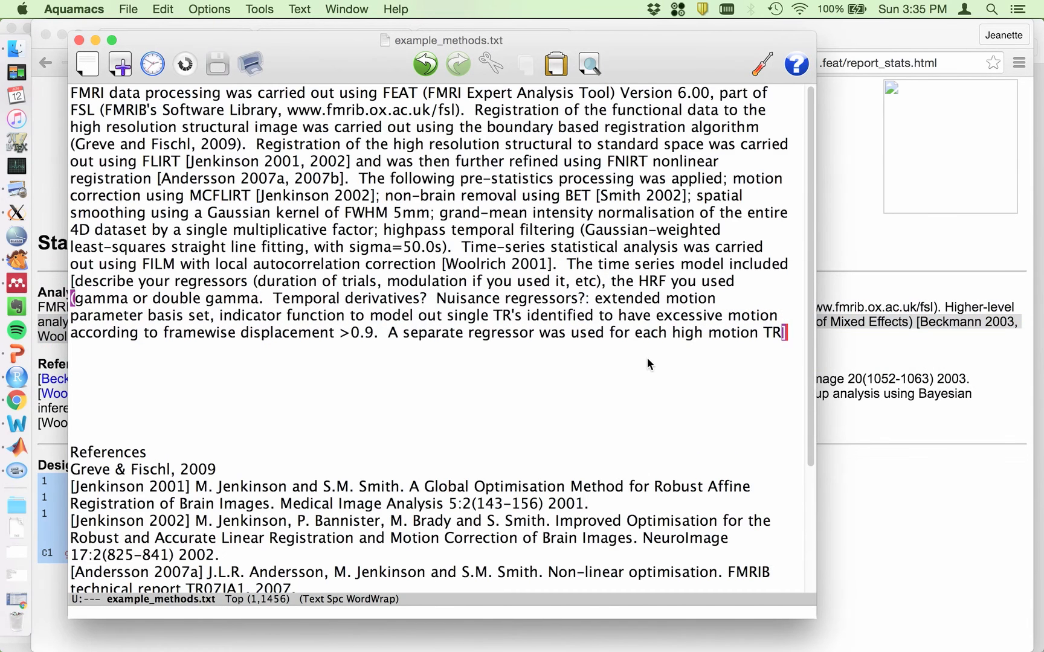
pyautogui.write('.  The second level analysis, comvin')
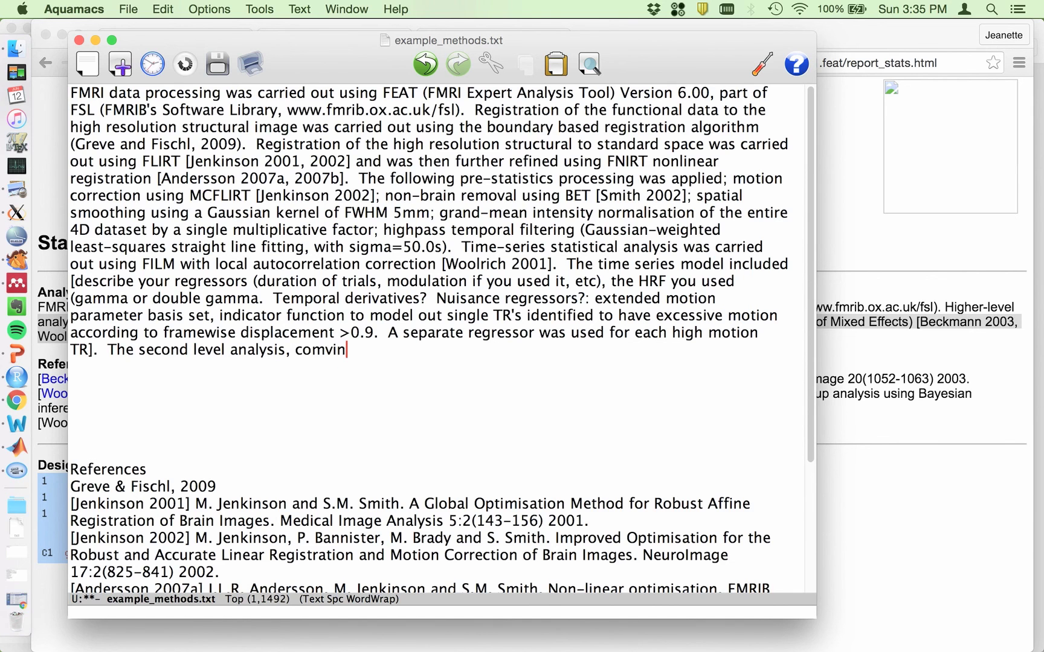
pyautogui.press('BackSpace')
pyautogui.write('bing run')
pyautogui.press('BackSpace')
pyautogui.press('BackSpace')
pyautogui.press('BackSpace')
pyautogui.press('BackSpace')
pyautogui.press('BackSpace')
pyautogui.write('ing run')
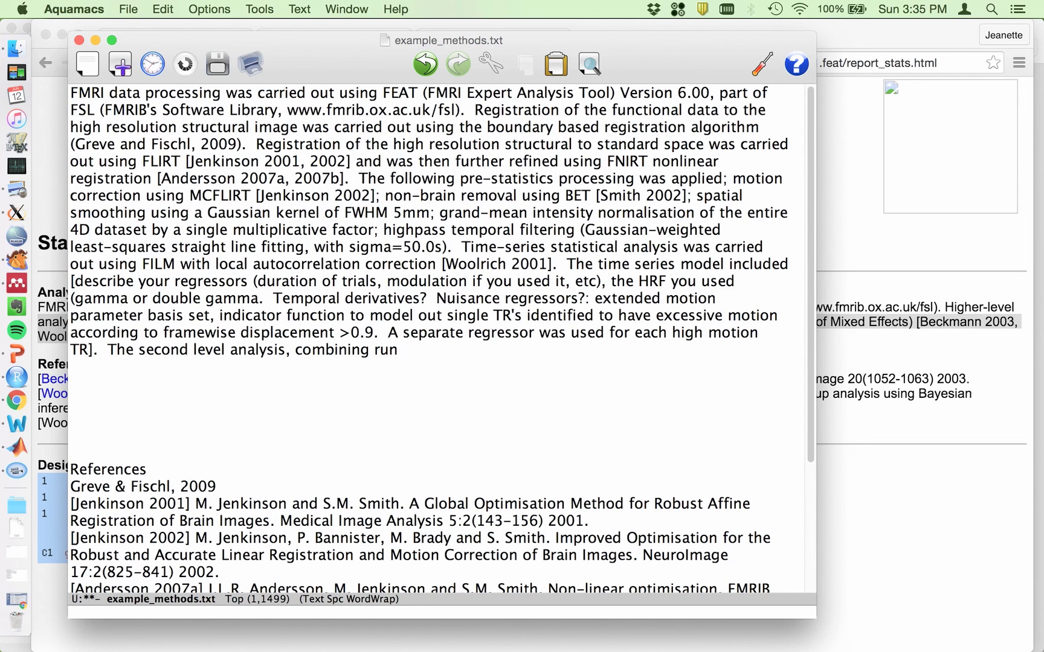
pyautogui.write('s within subject')
pyautogui.hotkey('ctrl', 'space')
pyautogui.press('super+v')
pyautogui.click(577, 350)
pyautogui.press('BackSpace')
pyautogui.press('BackSpace')
pyautogui.press('BackSpace')
pyautogui.press('BackSpace')
pyautogui.press('BackSpace')
pyautogui.press('BackSpace')
pyautogui.press('BackSpace')
pyautogui.press('BackSpace')
pyautogui.press('BackSpace')
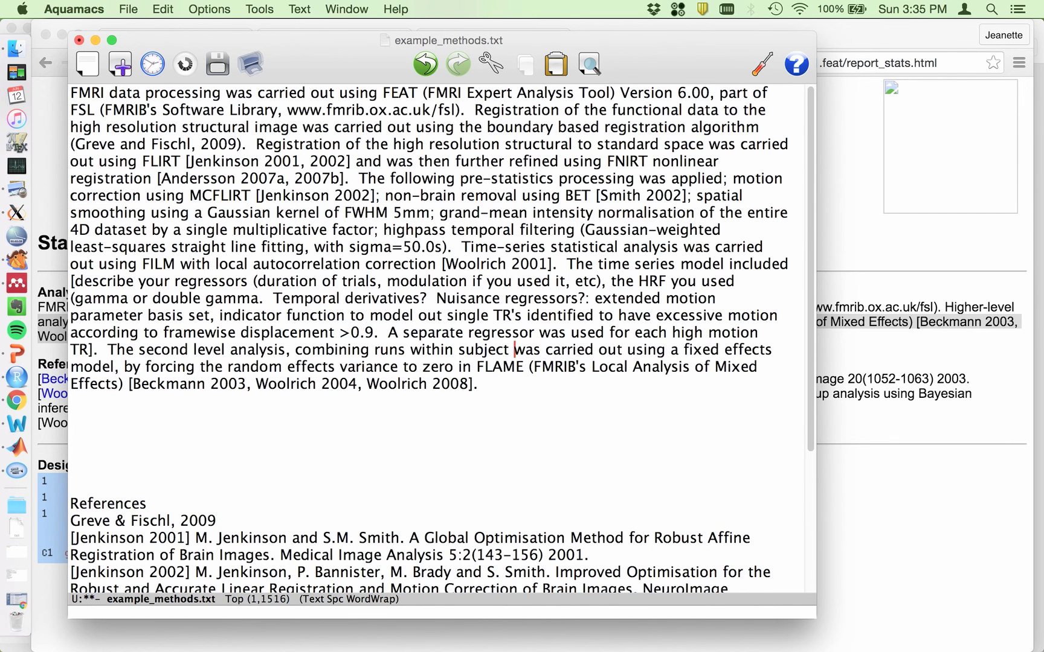
pyautogui.click(533, 383)
# Step: Copy the Beckmann 2003, Woolrich 2004 and Woolrich 2008 references into the end of the References list
pyautogui.press('super+Tab')
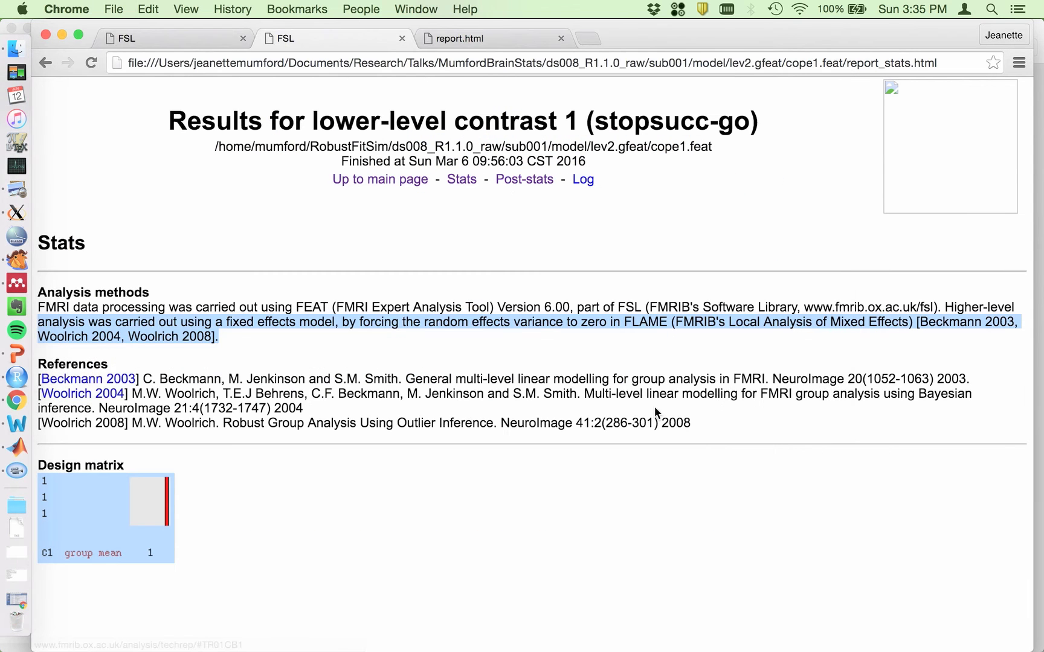
pyautogui.moveTo(692, 423); pyautogui.dragTo(38, 379)
pyautogui.press('super+c')
pyautogui.press('super+Tab')
pyautogui.scroll(-5, 287, 491)
pyautogui.scroll(-5, 244, 408)
pyautogui.click(244, 408)
pyautogui.press('super+v')
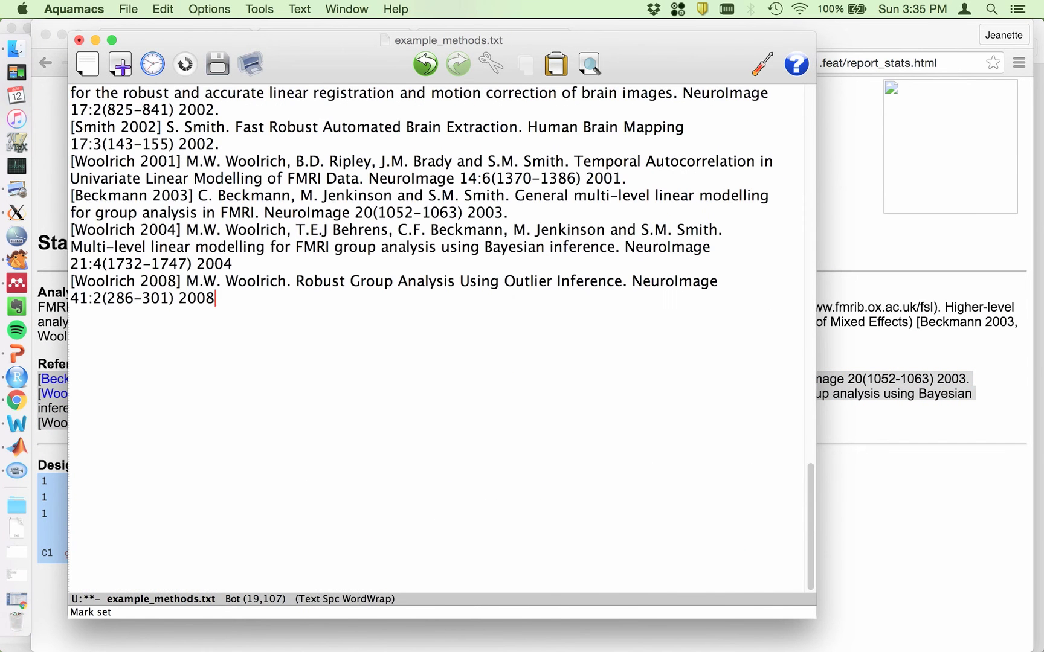
pyautogui.click(962, 325)
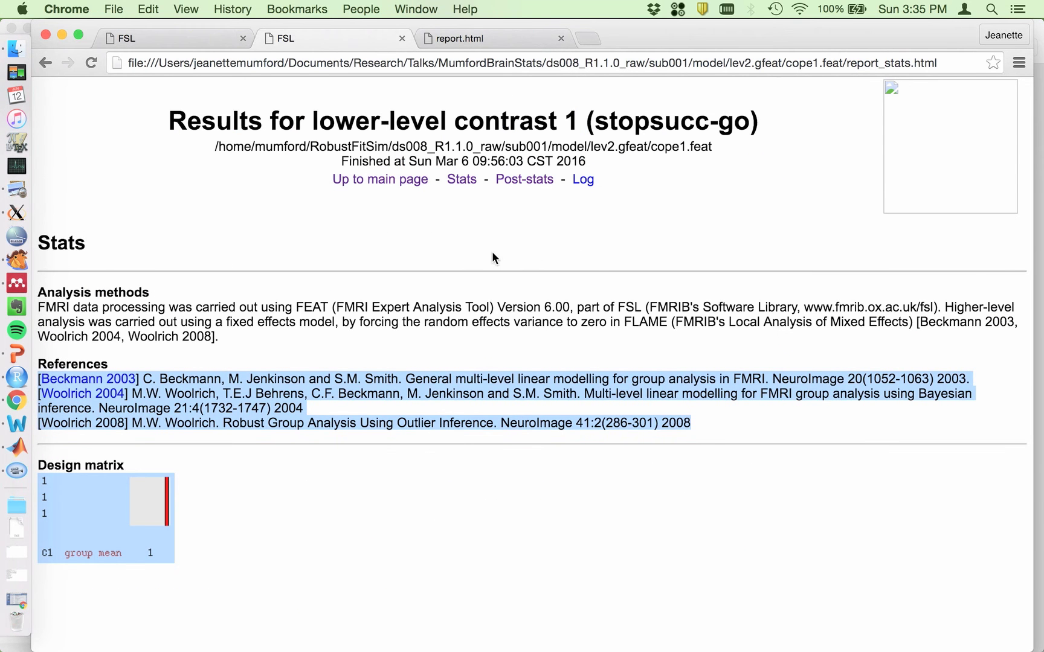
pyautogui.press('super+Tab')
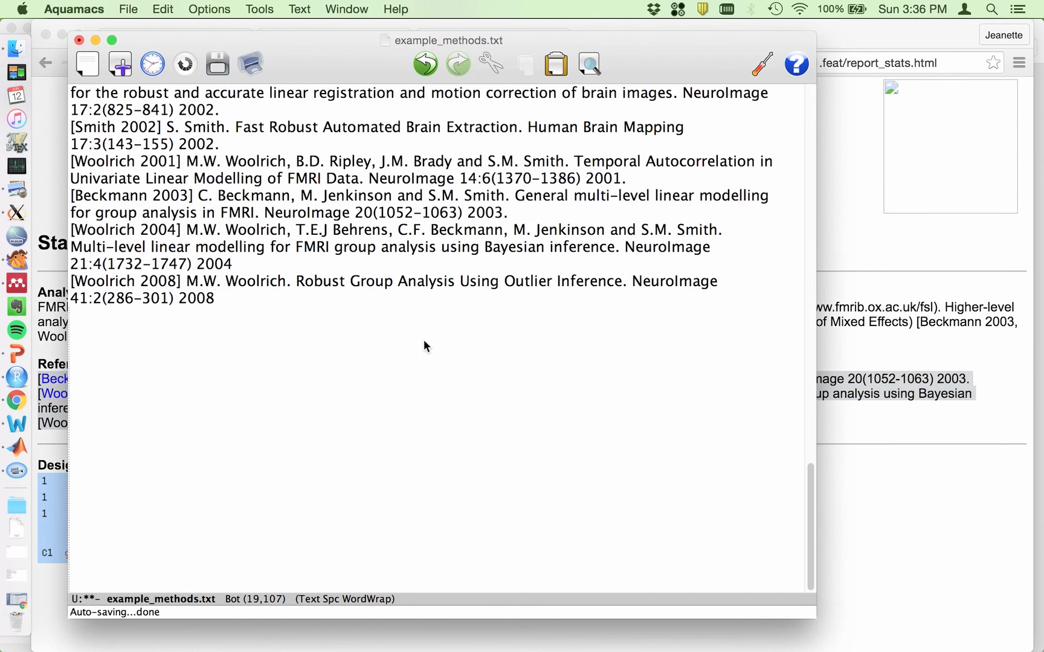
pyautogui.scroll(1, 425, 342)
pyautogui.scroll(15, 426, 346)
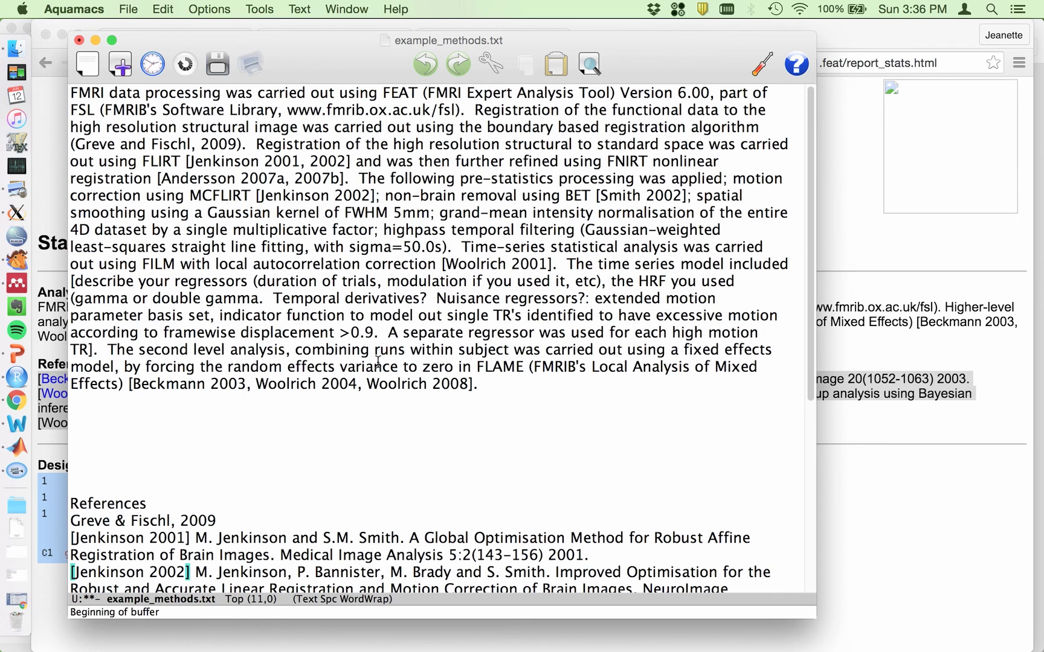
# Step: Change the sentence to 'which averaged contrast estimates over runs', delete 'combining runs', and save
pyautogui.click(293, 350)
pyautogui.write('which')
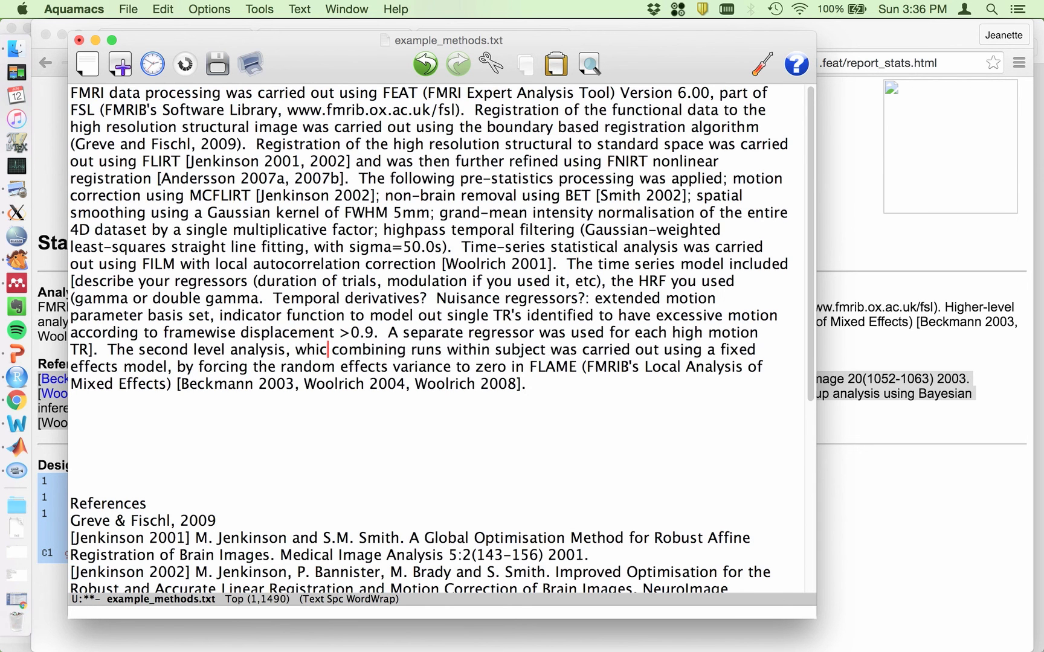
pyautogui.write(' averaged ')
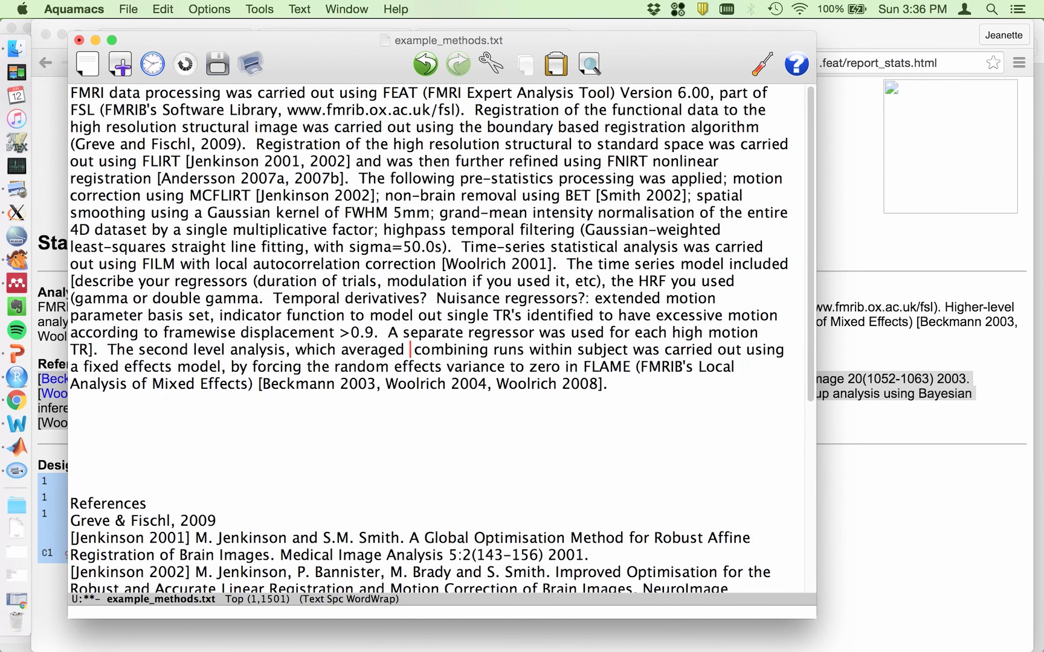
pyautogui.write('constrat co')
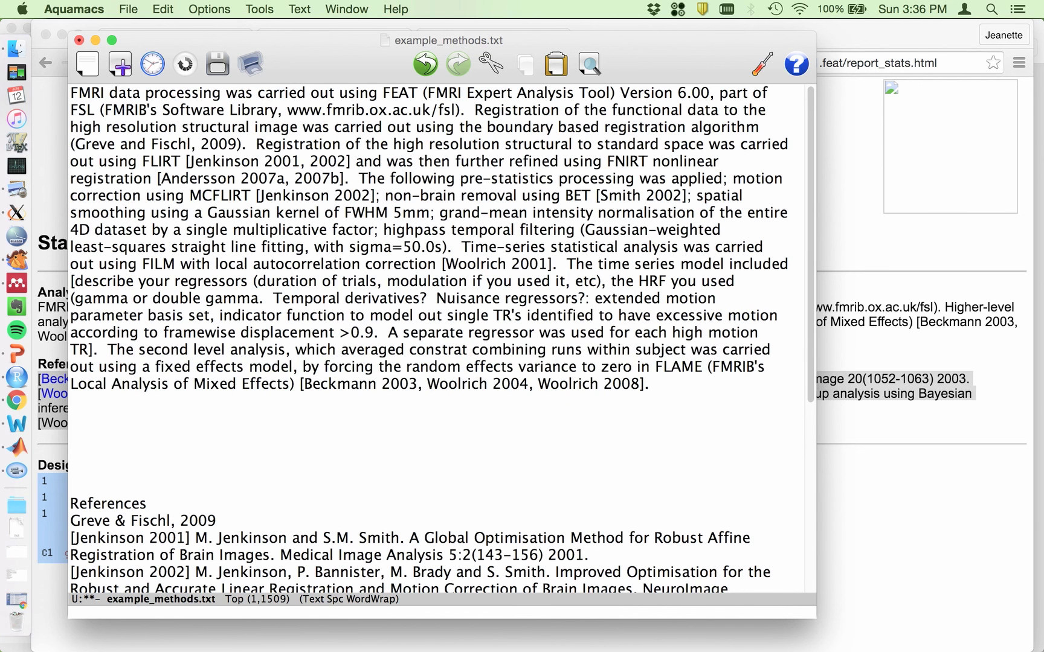
pyautogui.press('BackSpace')
pyautogui.press('BackSpace')
pyautogui.press('BackSpace')
pyautogui.press('BackSpace')
pyautogui.write('trast estimates ov')
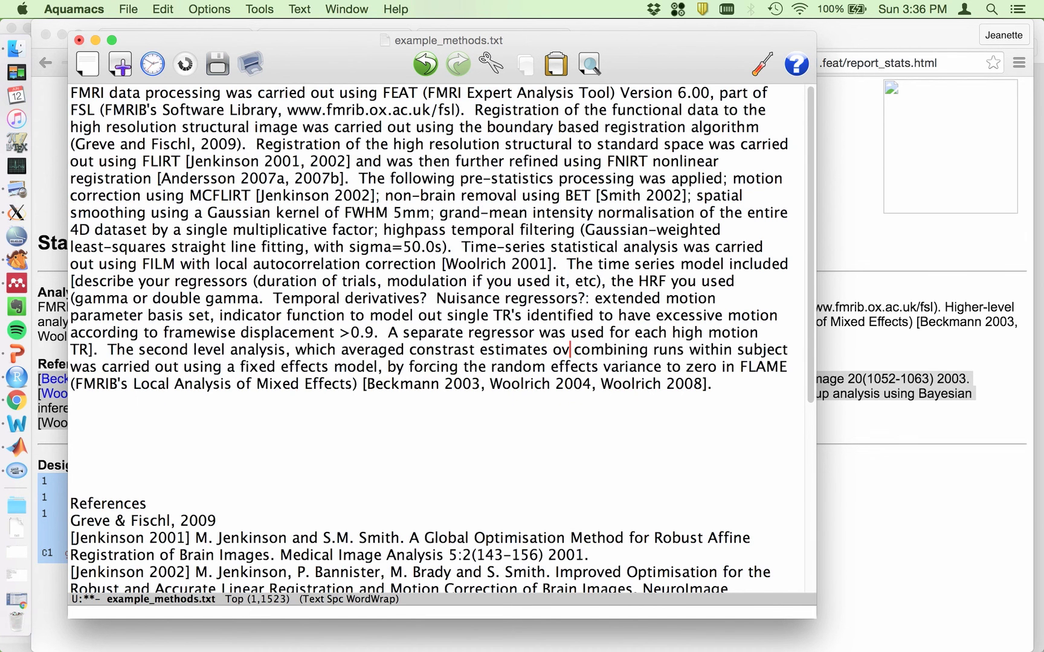
pyautogui.write('er runs')
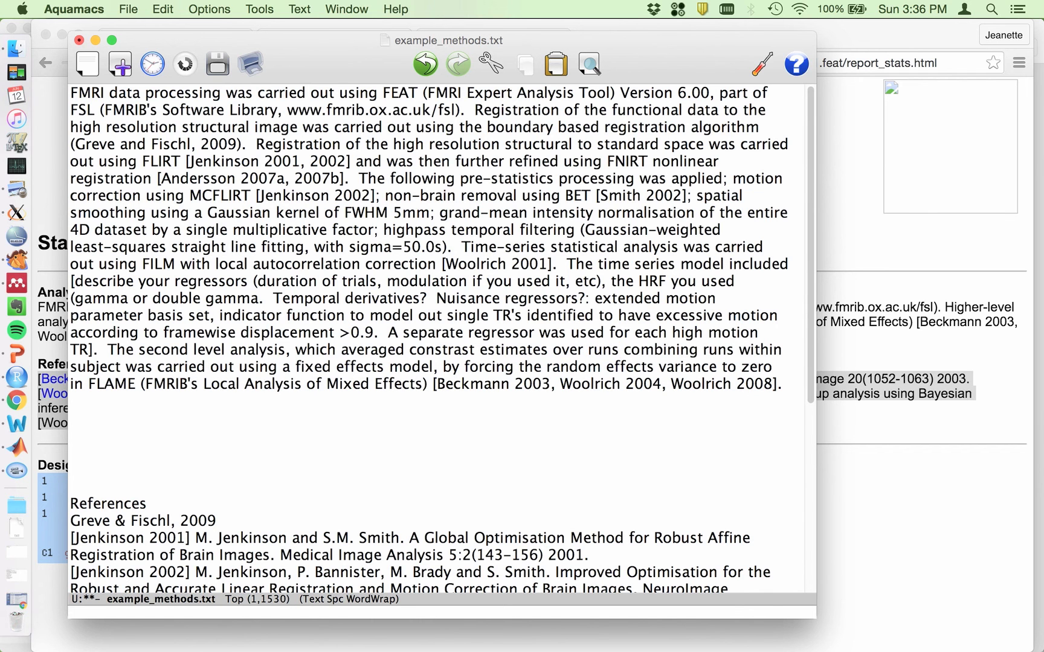
pyautogui.click(623, 350)
pyautogui.moveTo(625, 350); pyautogui.dragTo(732, 350)
pyautogui.press('BackSpace')
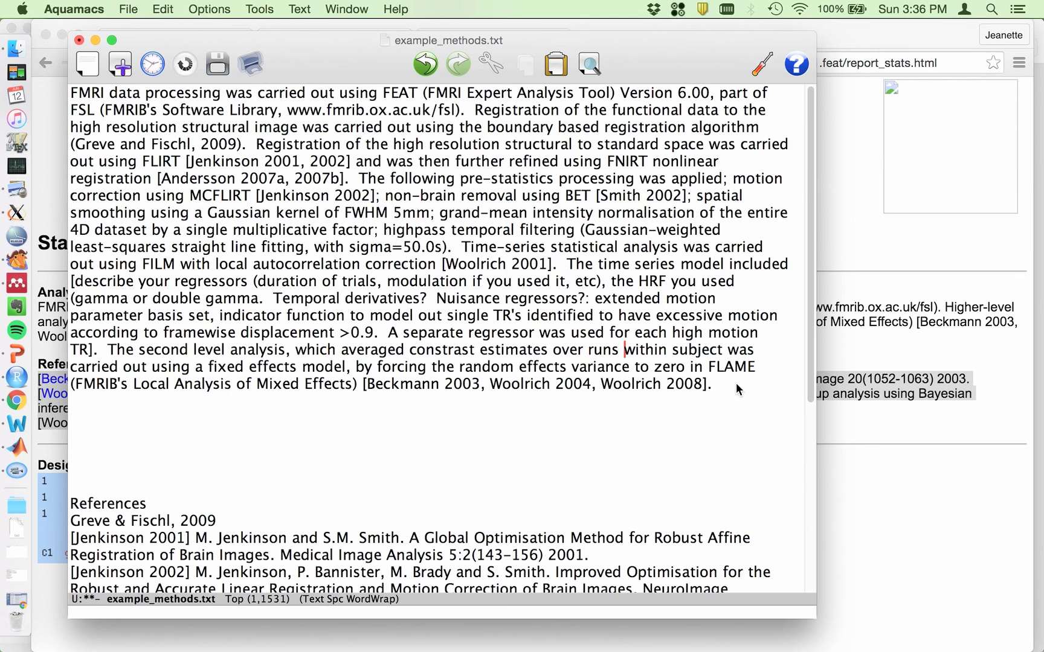
pyautogui.press('super+s')
# Step: In Chrome, view the report's Stats and Post-stats sections, then move to the group analysis report
pyautogui.click(883, 434)
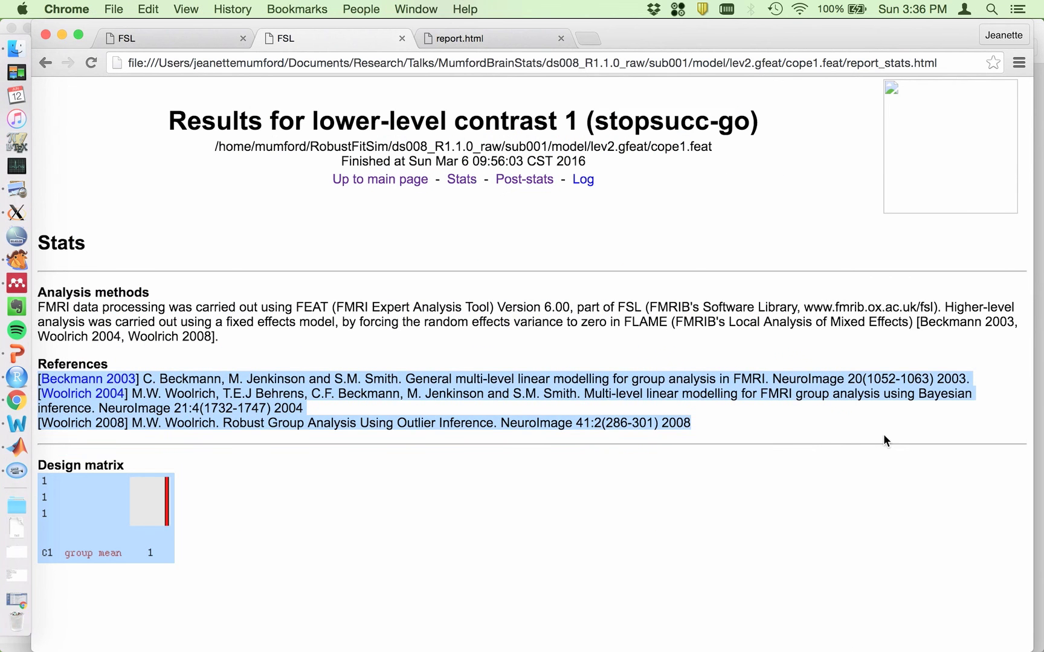
pyautogui.click(463, 179)
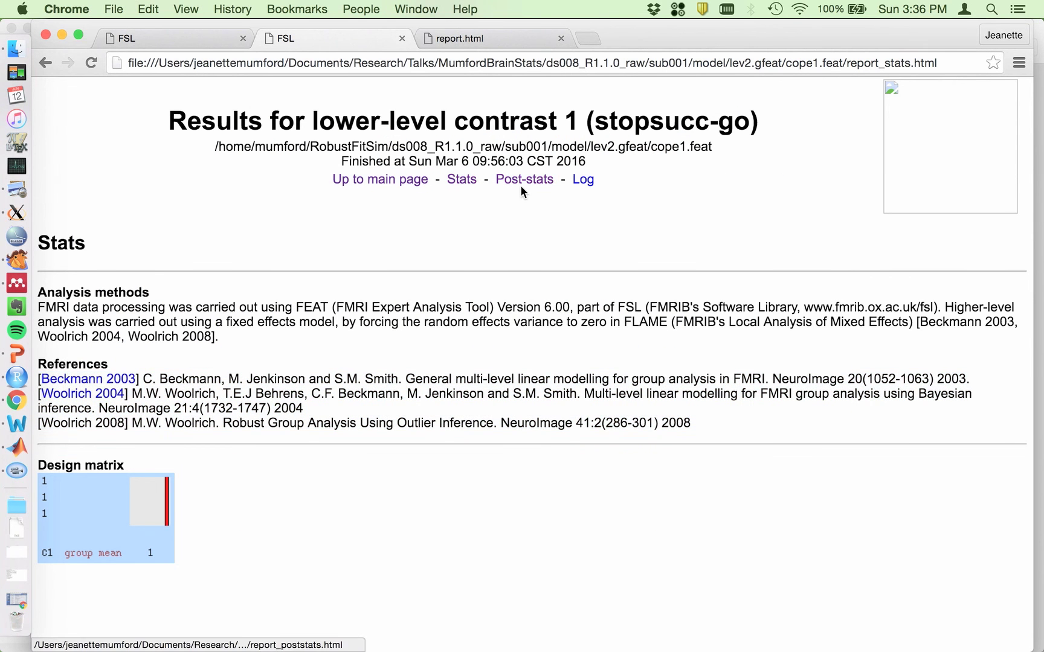
pyautogui.click(520, 185)
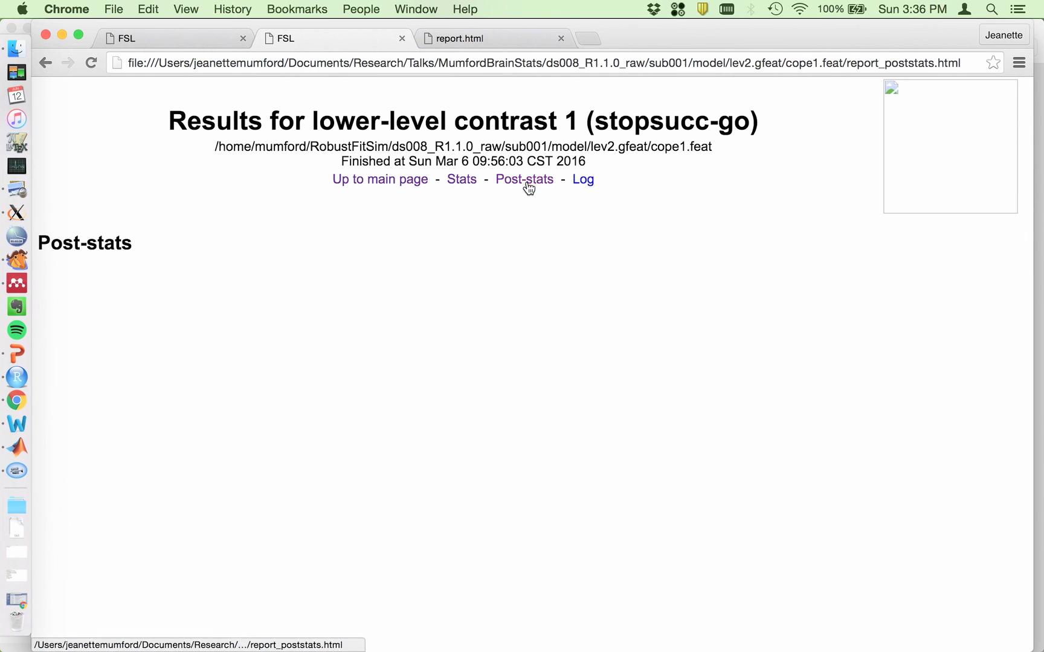
pyautogui.click(485, 37)
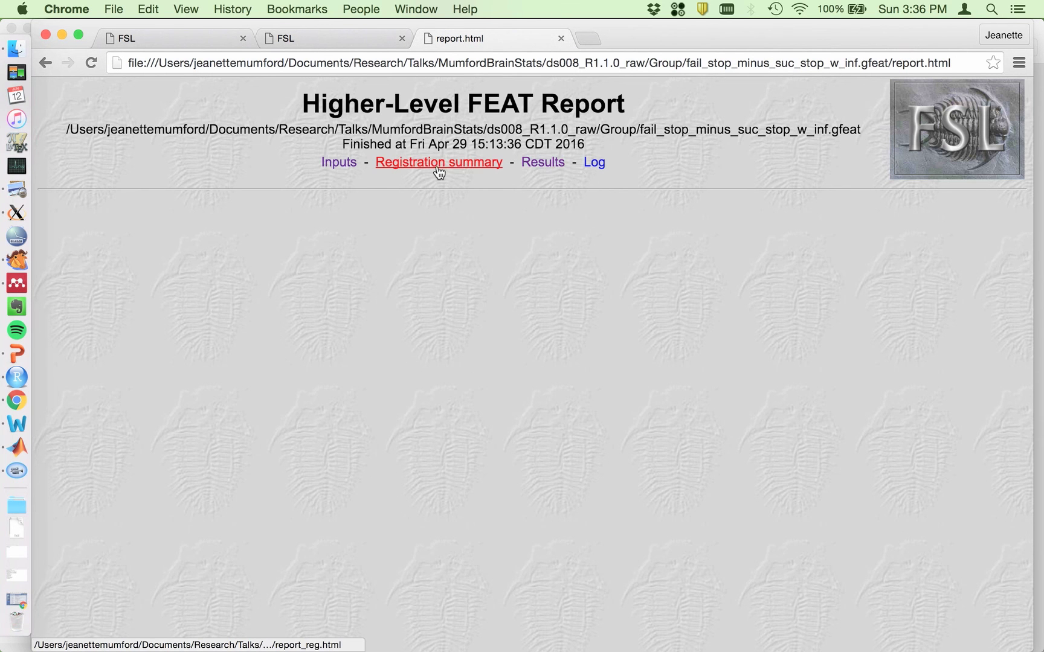
# Step: Open the group report's Results and Higher-level FEAT results, then return to the subject-level report
pyautogui.click(540, 168)
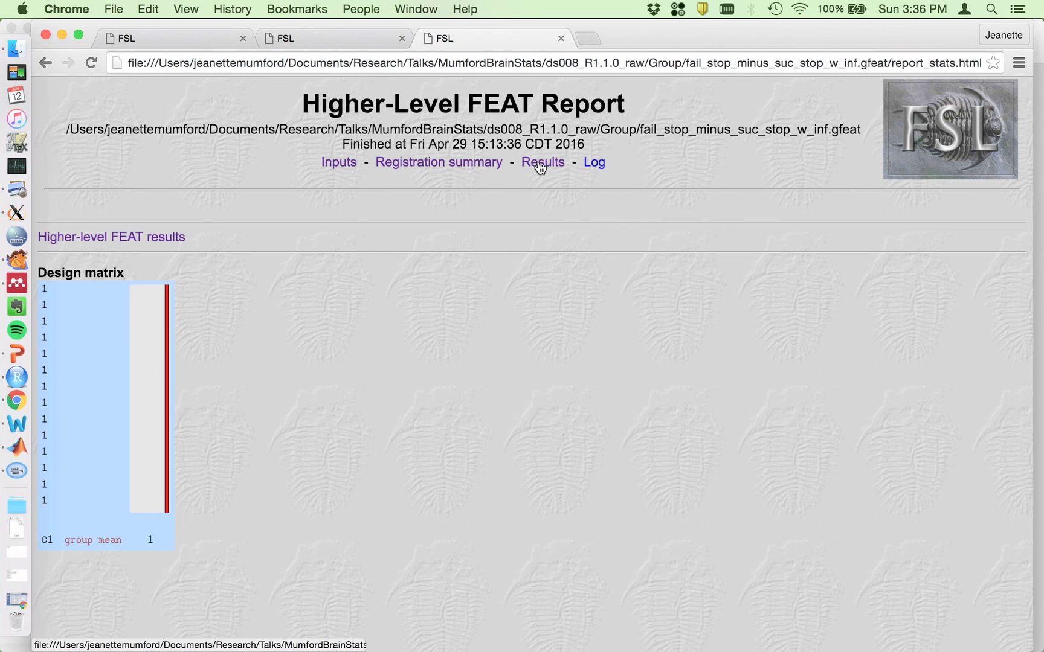
pyautogui.click(151, 240)
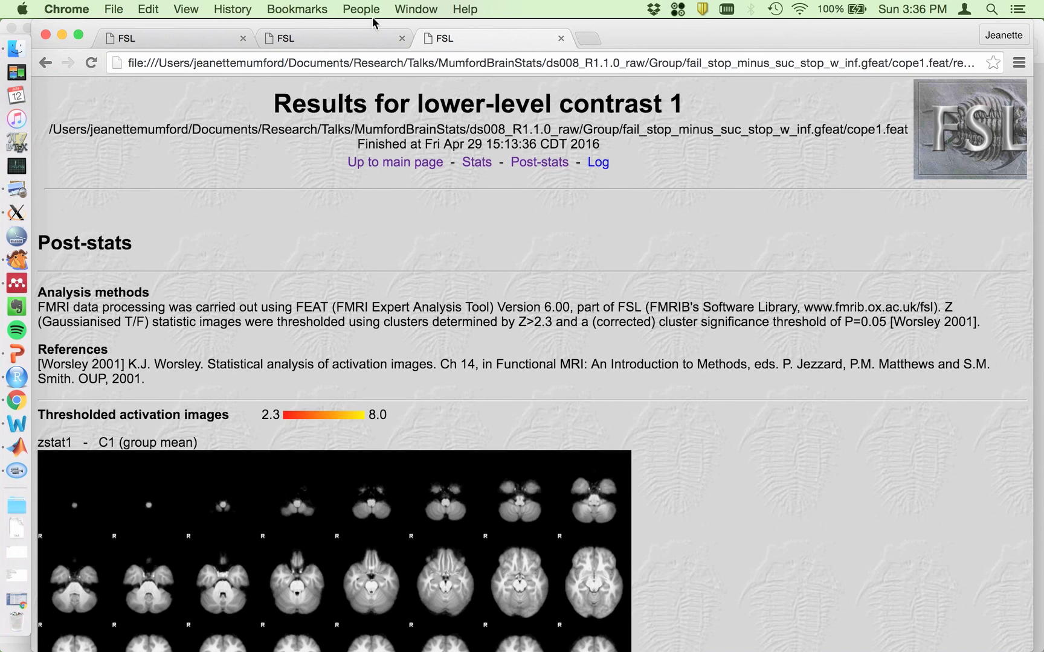
pyautogui.click(339, 55)
pyautogui.click(339, 44)
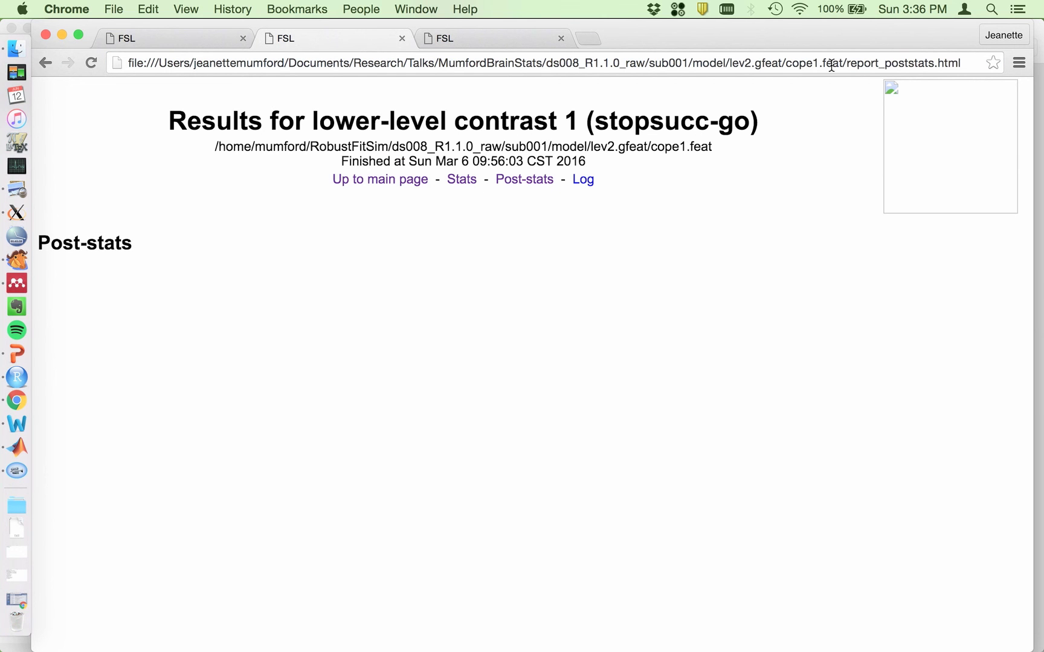
# Step: Change the address from the cope1.feat path to lev2.gfeat/report.html and load it
pyautogui.click(788, 65)
pyautogui.click(788, 65)
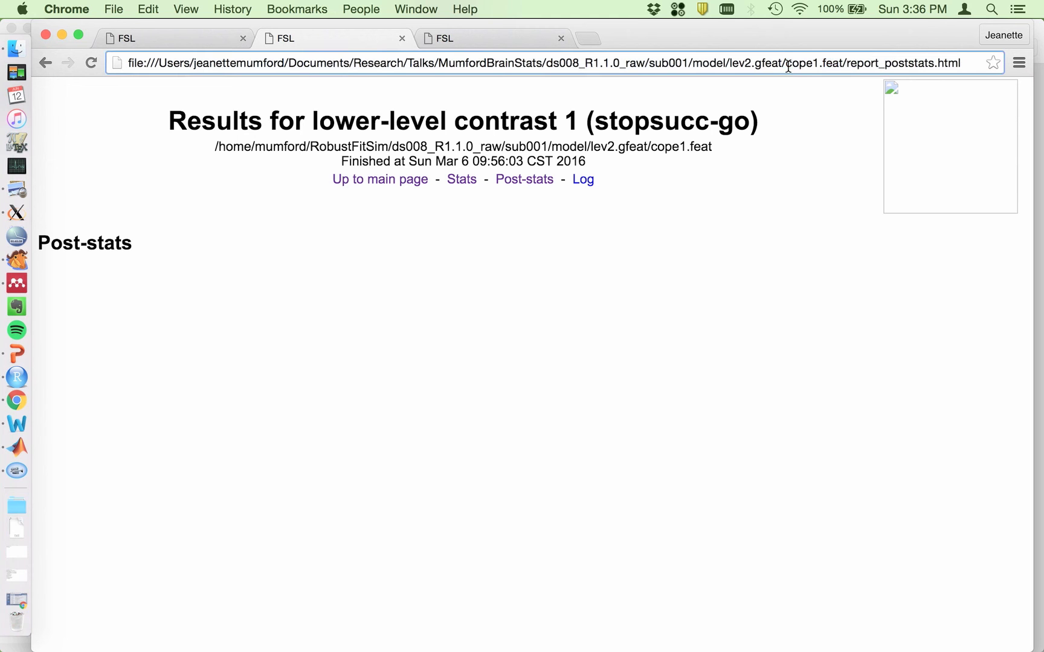
pyautogui.moveTo(788, 65); pyautogui.dragTo(963, 64)
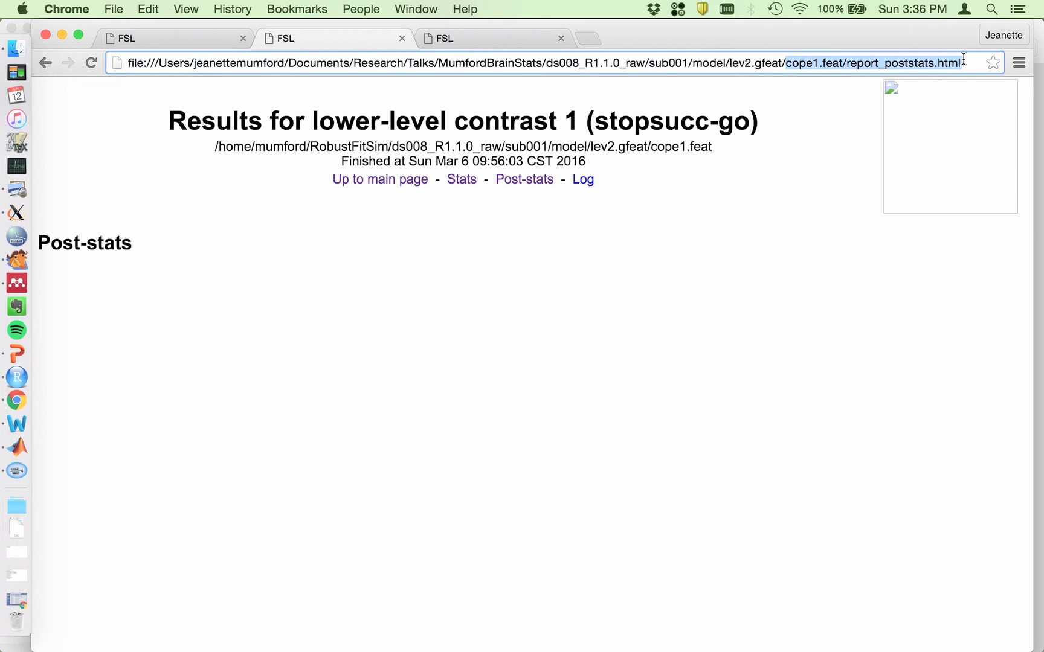
pyautogui.write('report.htm')
pyautogui.press('BackSpace')
pyautogui.press('BackSpace')
pyautogui.write('tml')
pyautogui.press('Return')
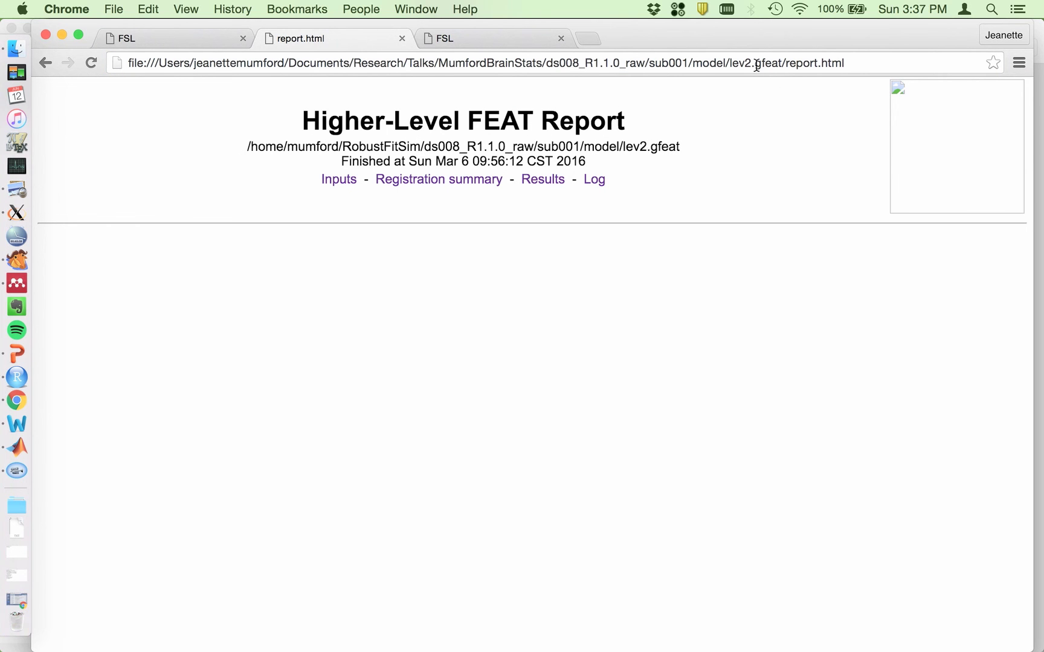
# Step: Go to Results, Lower-level contrast 1, Stats, and select the Higher-level analysis sentence
pyautogui.click(541, 181)
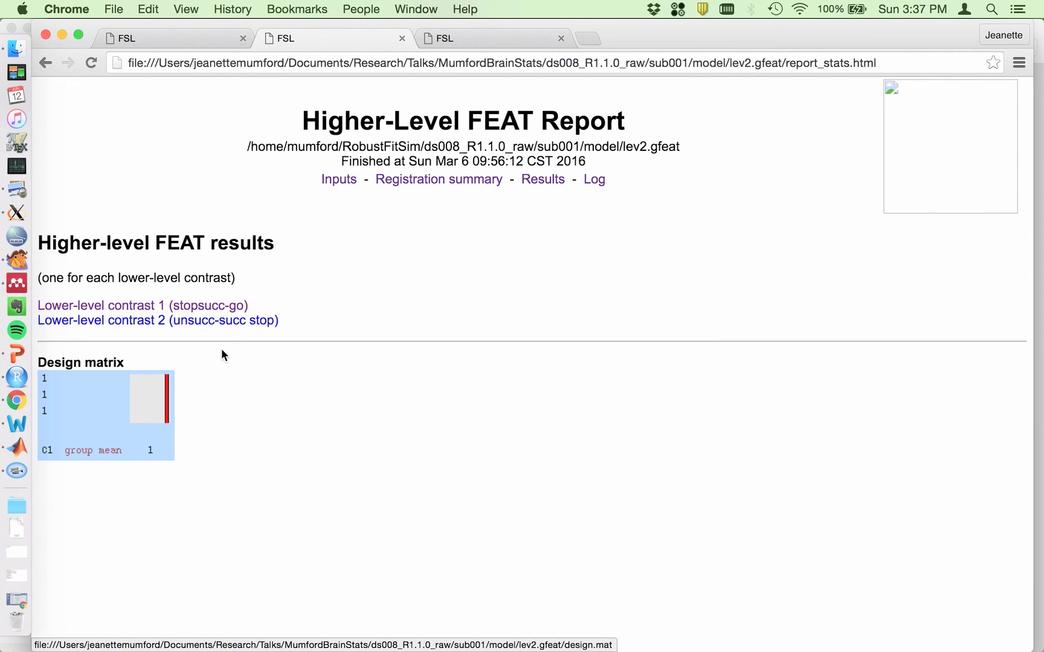
pyautogui.click(210, 306)
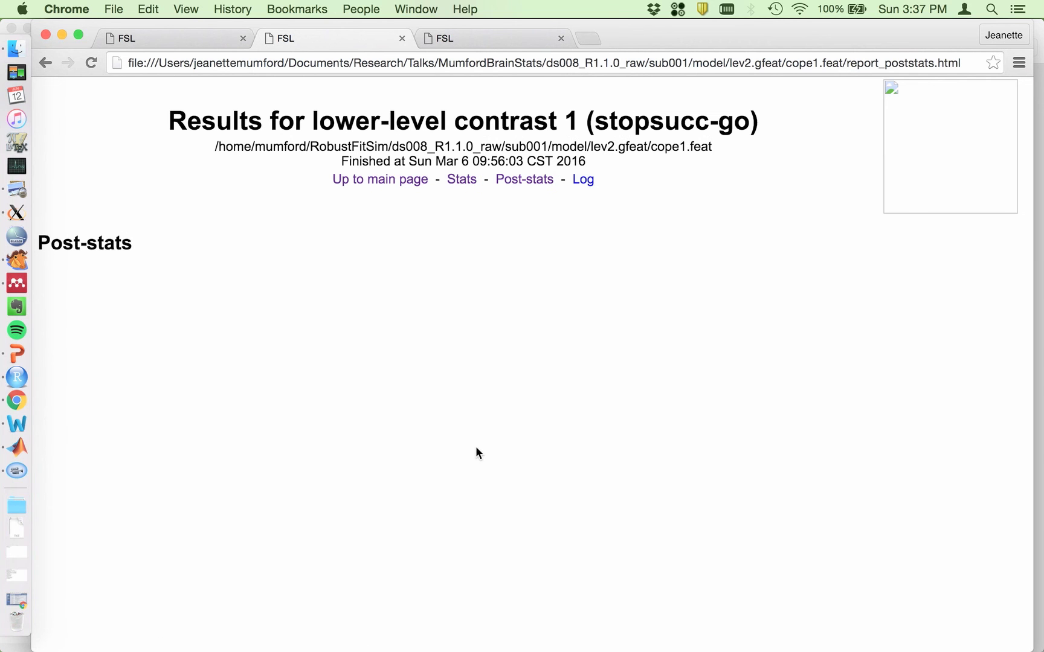
pyautogui.click(463, 180)
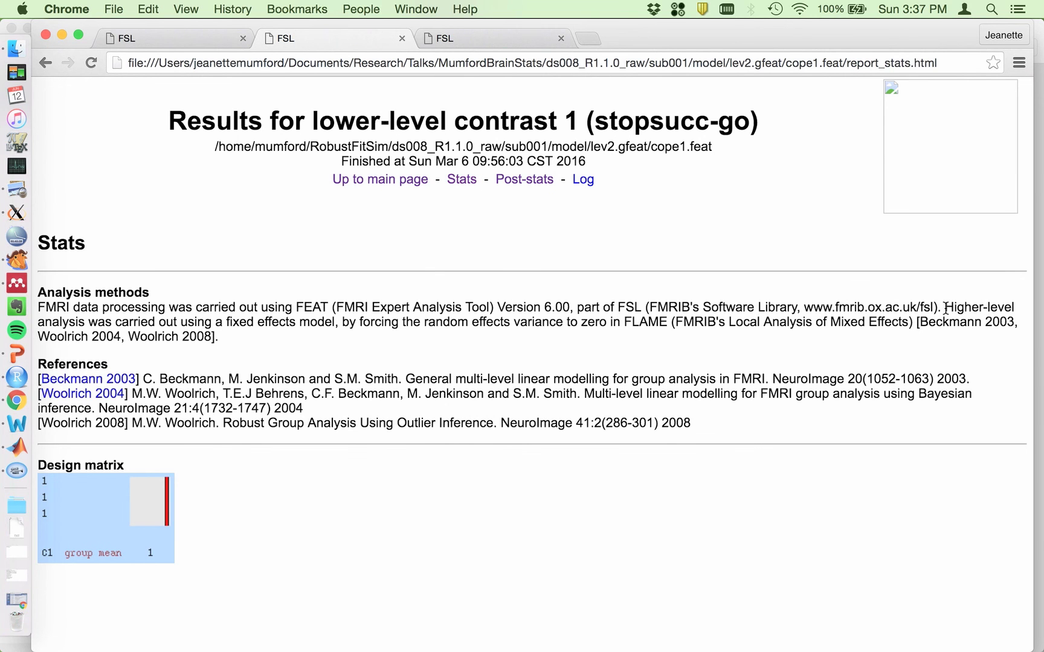
pyautogui.moveTo(944, 309); pyautogui.dragTo(924, 338)
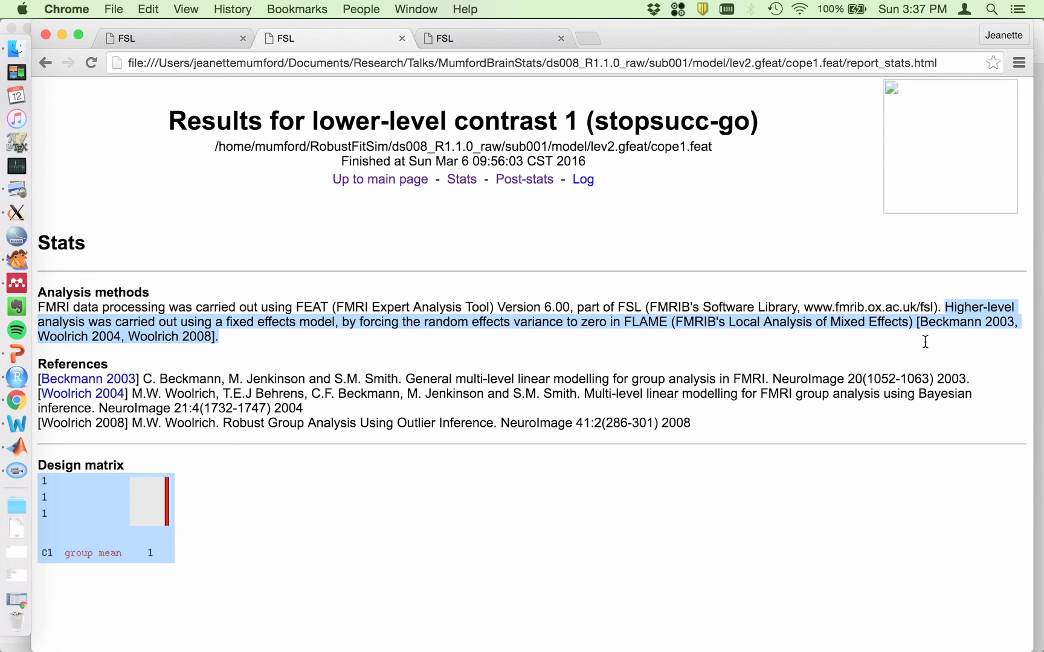
# Step: In the group analysis report tab, go back and open the Higher-level FEAT results page
pyautogui.click(461, 41)
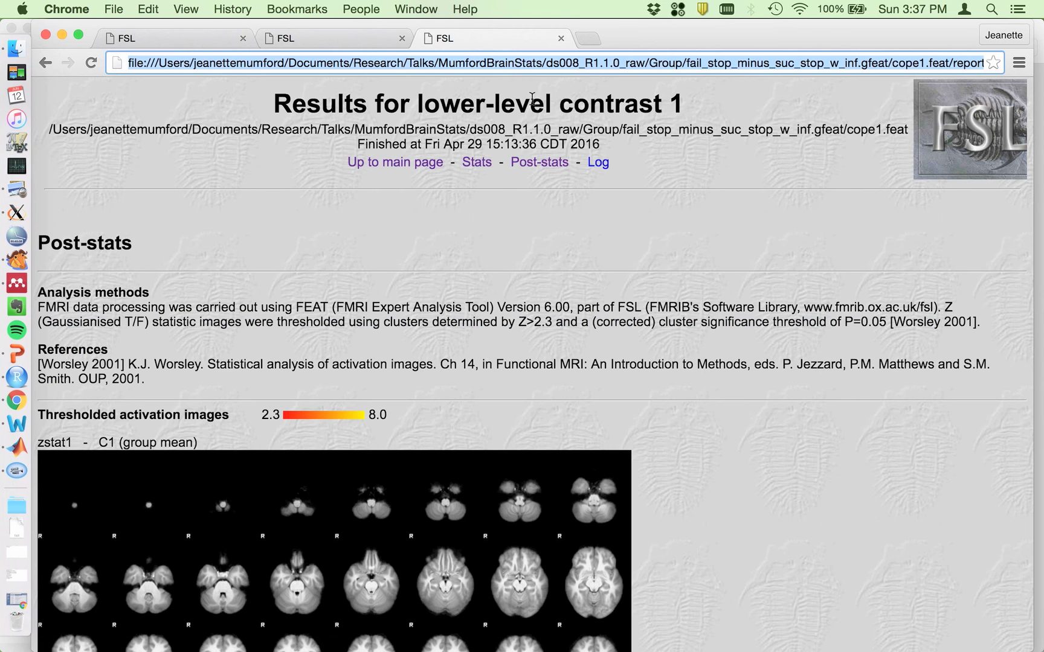
pyautogui.click(44, 64)
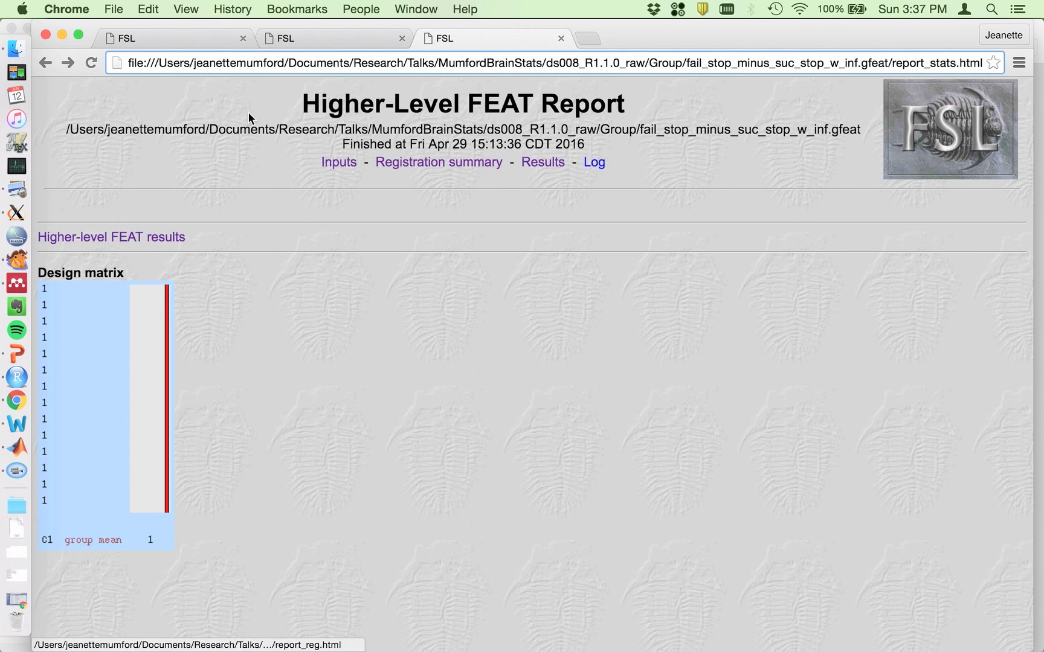
pyautogui.click(544, 165)
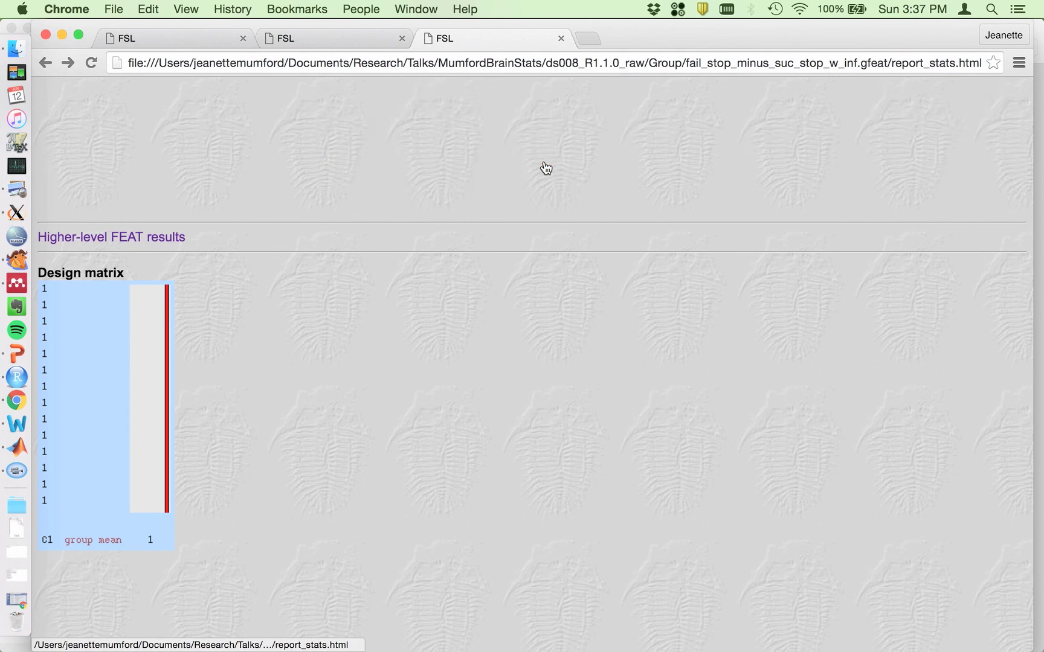
pyautogui.click(153, 239)
# Step: Open the group report's Stats section and select the FLAME stage 1 sentence with its references
pyautogui.scroll(-5, 850, 521)
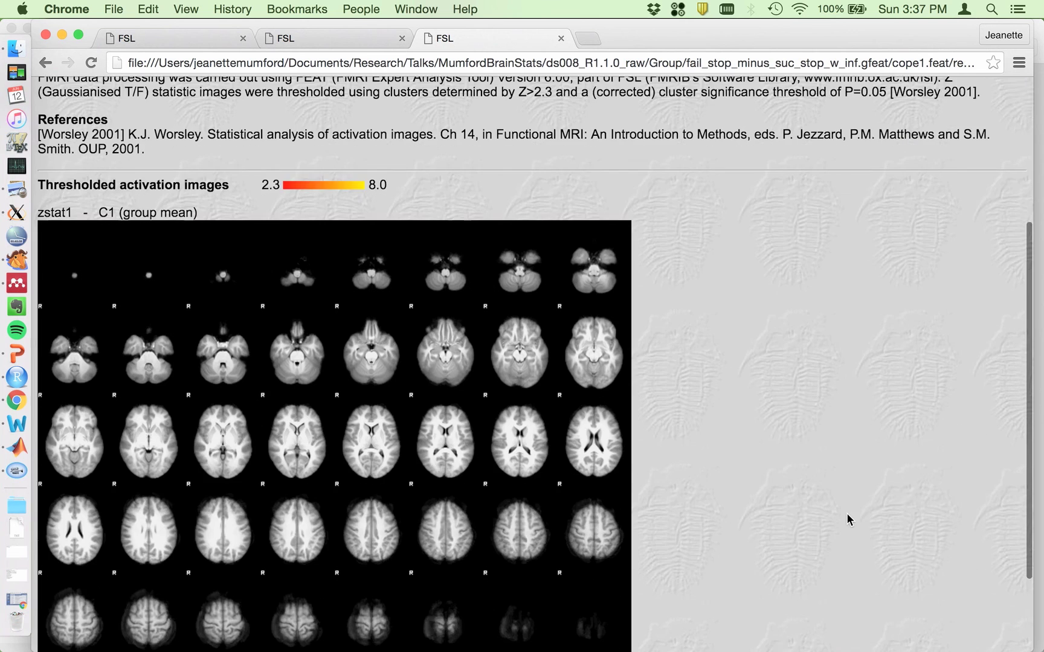
pyautogui.scroll(-3, 850, 521)
pyautogui.scroll(10, 850, 520)
pyautogui.scroll(-10, 850, 520)
pyautogui.scroll(-1, 849, 520)
pyautogui.scroll(5, 848, 519)
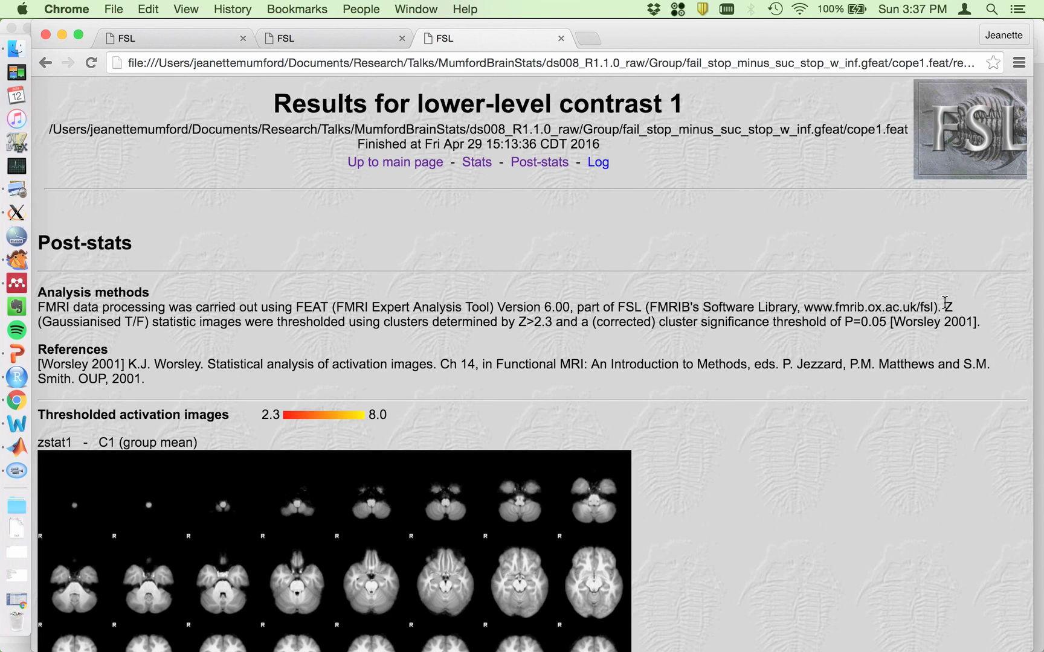
pyautogui.click(478, 164)
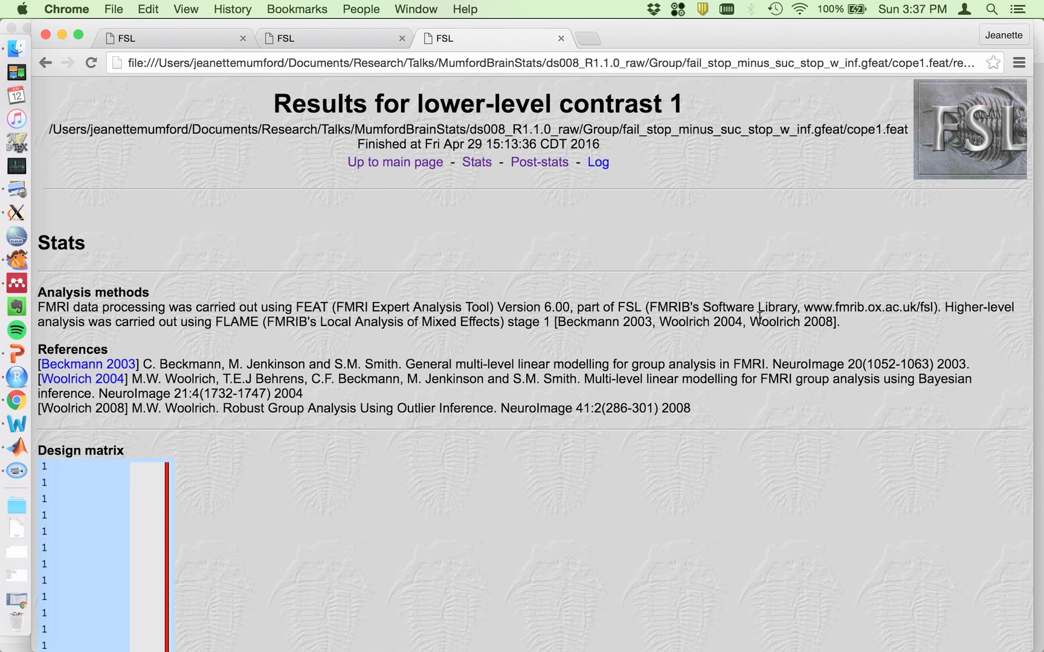
pyautogui.moveTo(945, 307); pyautogui.dragTo(843, 326)
pyautogui.press('super+c')
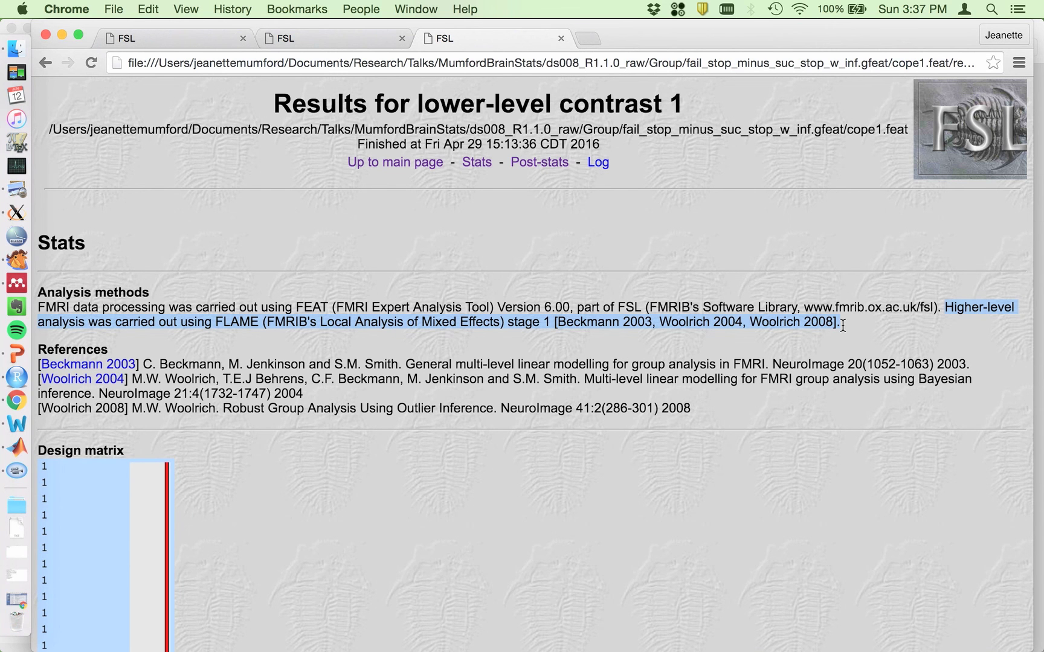
pyautogui.press('super+Tab')
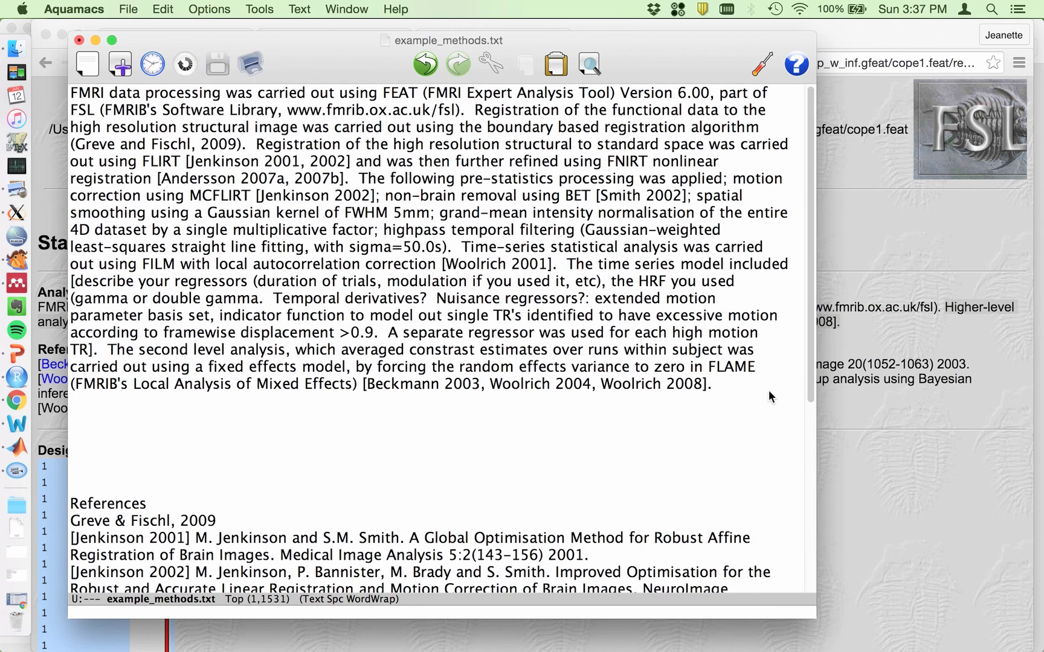
# Step: Paste the FLAME sentence after the paragraph, replace 'Higher-level' with 'The group', and save
pyautogui.click(755, 384)
pyautogui.press('Return')
pyautogui.press('super+v')
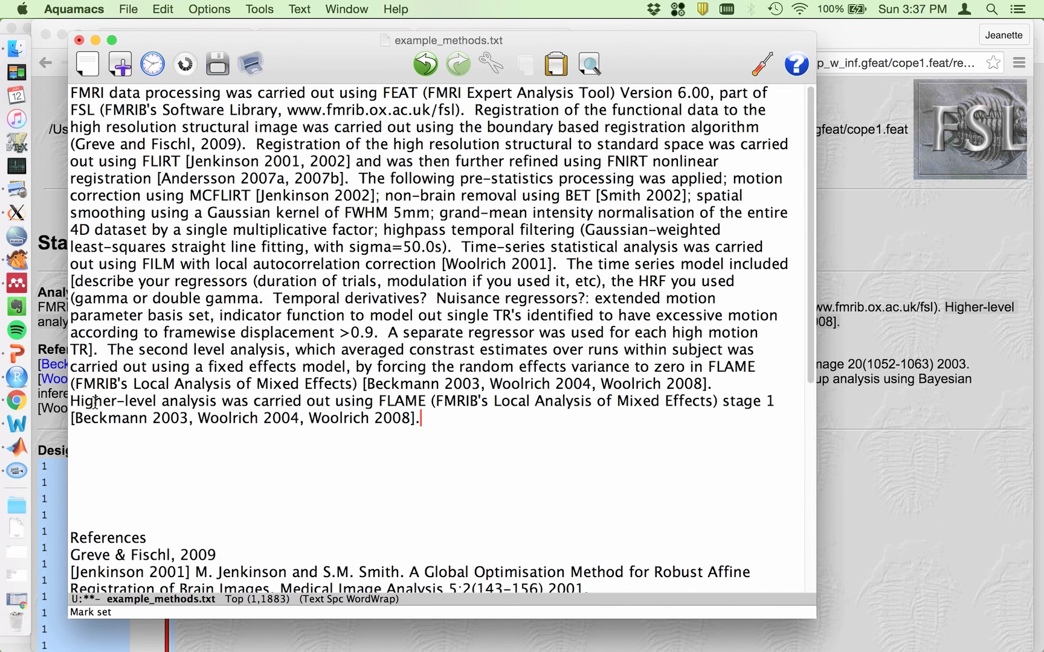
pyautogui.moveTo(71, 401); pyautogui.dragTo(168, 403)
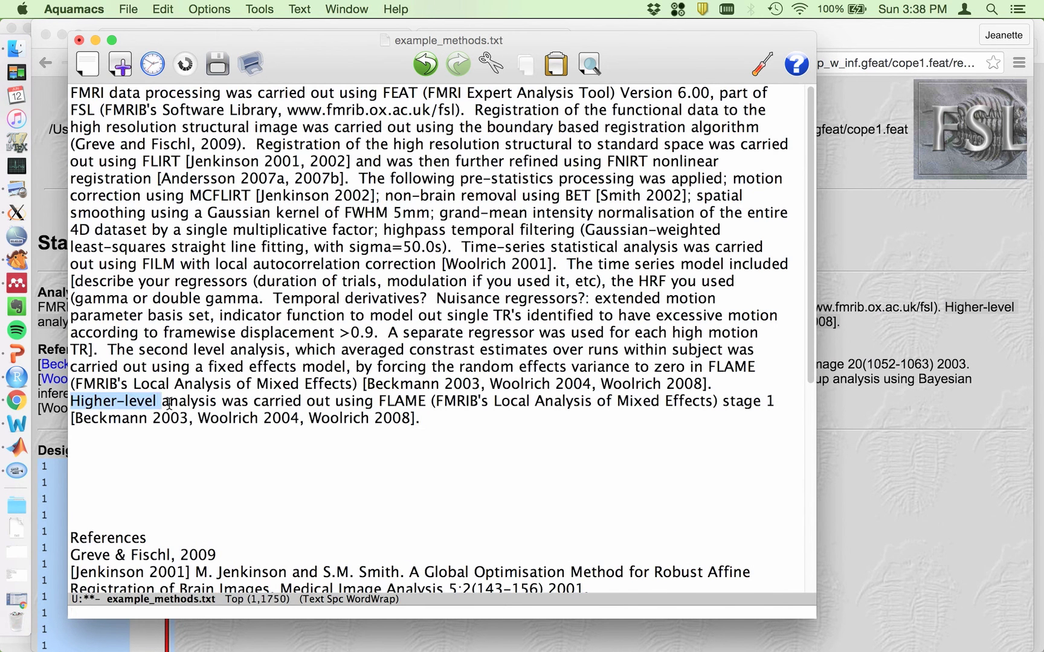
pyautogui.write('The group')
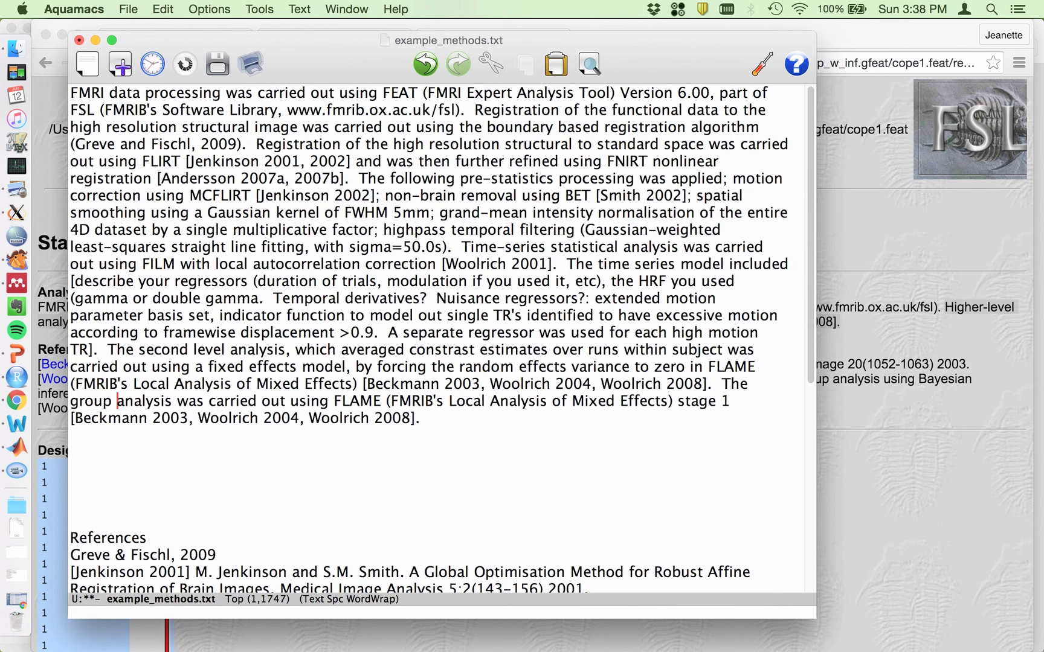
pyautogui.press('super+s')
# Step: Append the Beckmann 2003 and Woolrich 2004/2008 references from the FSL report to the file's end
pyautogui.press('super+Tab')
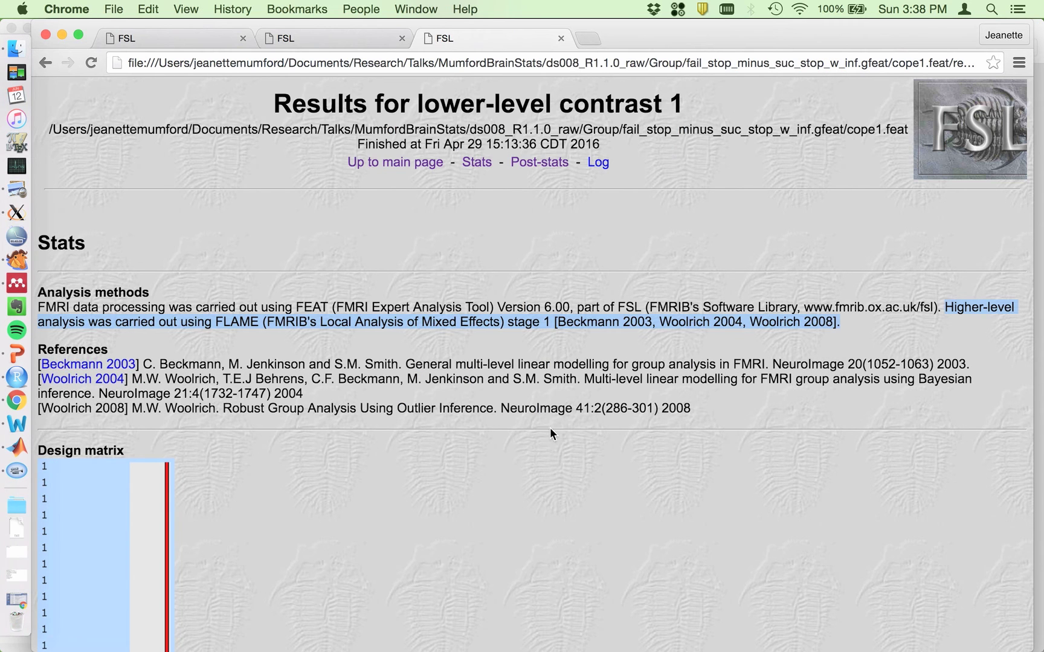
pyautogui.moveTo(699, 412); pyautogui.dragTo(37, 359)
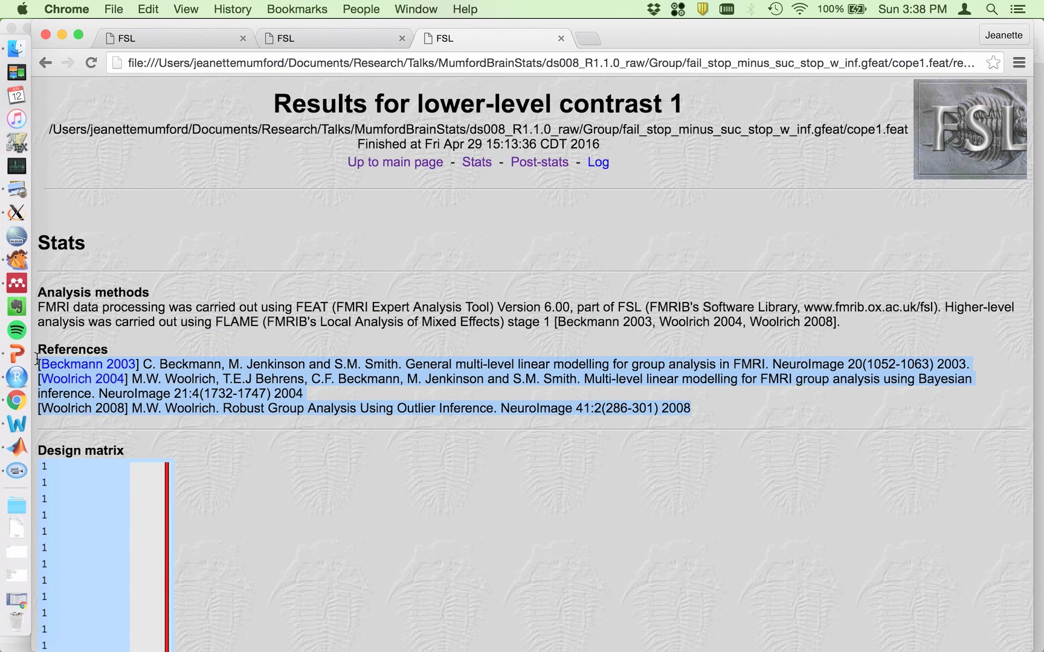
pyautogui.press('super+Tab')
pyautogui.scroll(-15, 401, 463)
pyautogui.click(275, 307)
pyautogui.write('[Beckmann 2003] C. Beckmann, M. Jenkinson and S.M. Smith. General multi-level linear modelling for group analysis in FMRI. NeuroImage 20(1052–1063) 2003. [Woolrich 2004] M.W. Woolrich, T.E.J Behrens, C.F. Beckmann, M. Jenkinson and S.M. Smith. Multi-level linear modelling for FMRI group analysis using Bayesian inference. NeuroImage 21:4(1732–1747) 2004 [Woolrich 2008] M.W. Woolrich. Robust Group Analysis Using Outlier Inference. NeuroImage 41:2(286–301) 2008')
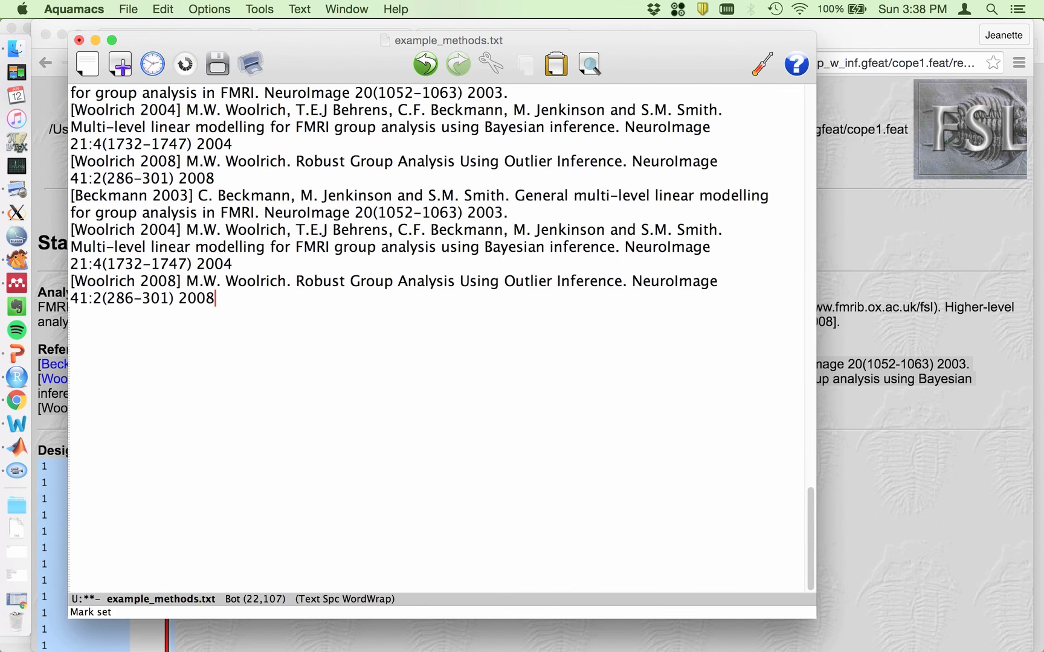
pyautogui.scroll(10, 275, 306)
pyautogui.scroll(10, 274, 307)
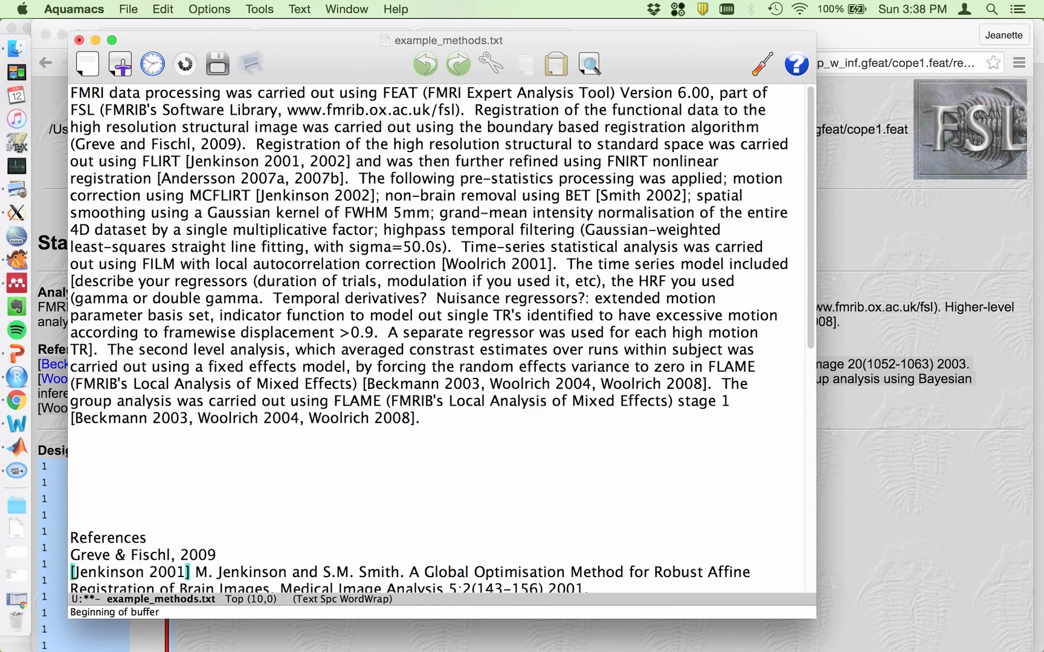
pyautogui.press('super+Tab')
# Step: Copy the group Post-stats sentence on Z>2.3 cluster thresholding at corrected P=0.05
pyautogui.click(546, 163)
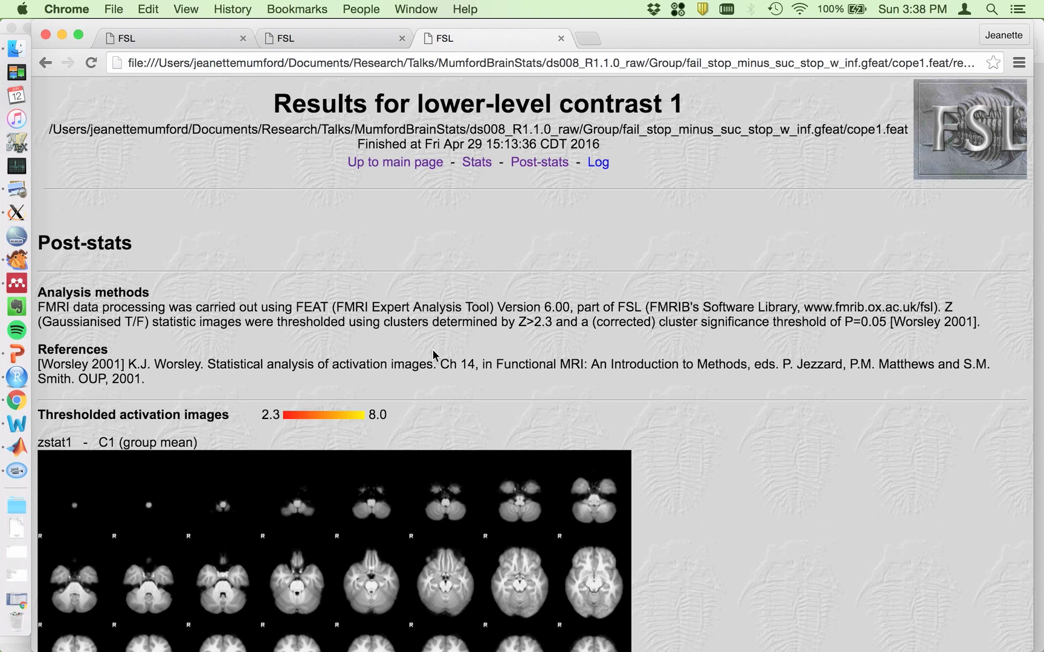
pyautogui.click(945, 305)
pyautogui.click(945, 304)
pyautogui.moveTo(943, 307); pyautogui.dragTo(1002, 317)
pyautogui.press('super+c')
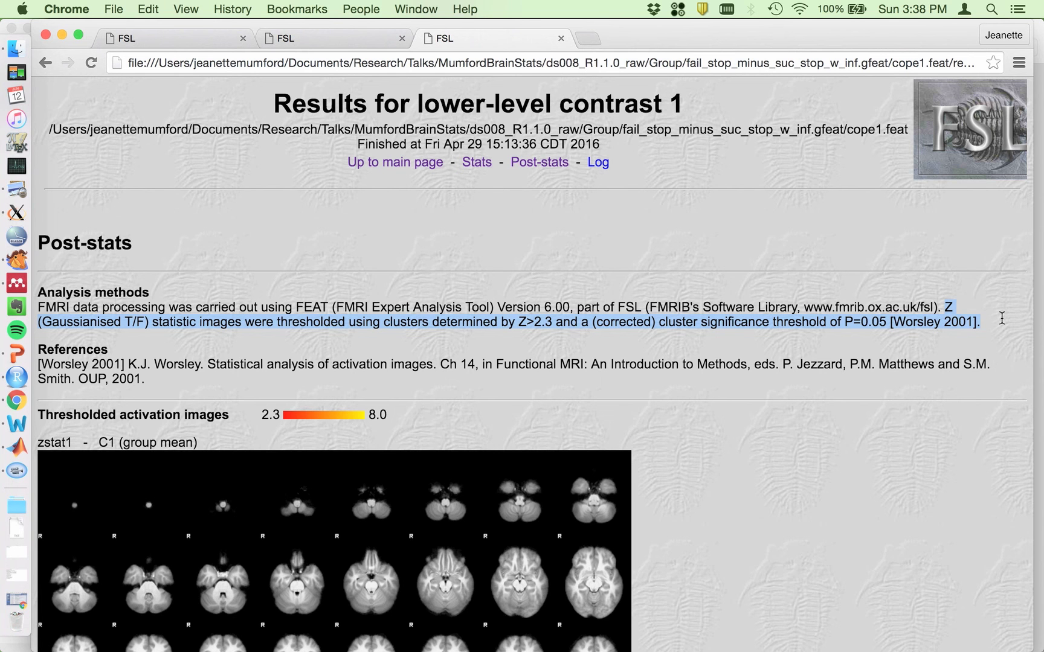
pyautogui.press('super+Tab')
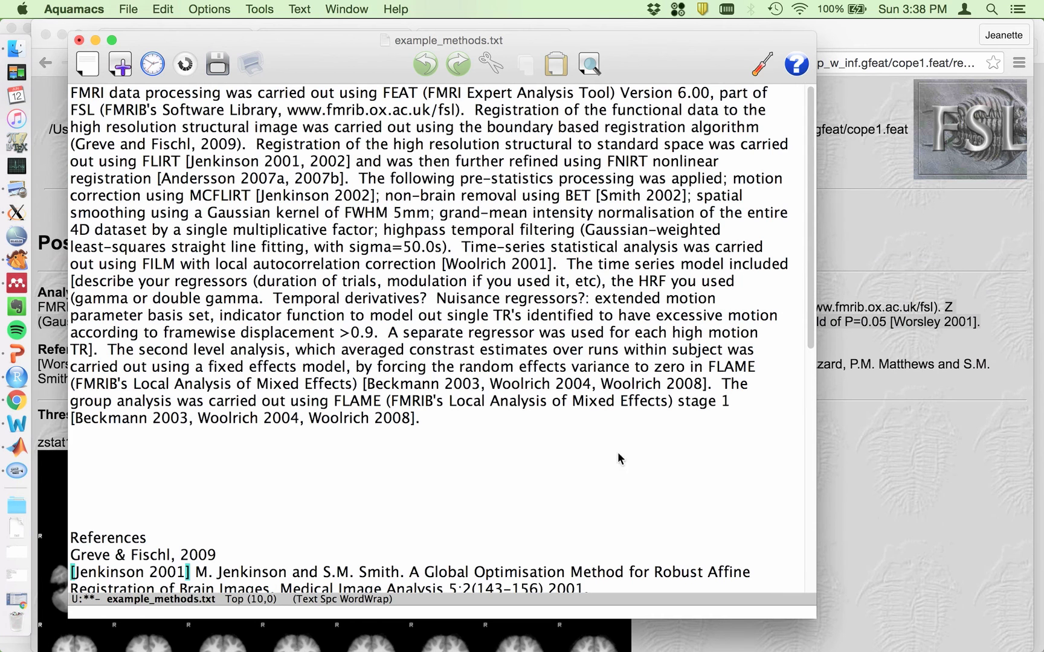
# Step: Append the Z>2.3, P=0.05 cluster-thresholding sentence to the end of the methods paragraph
pyautogui.click(592, 428)
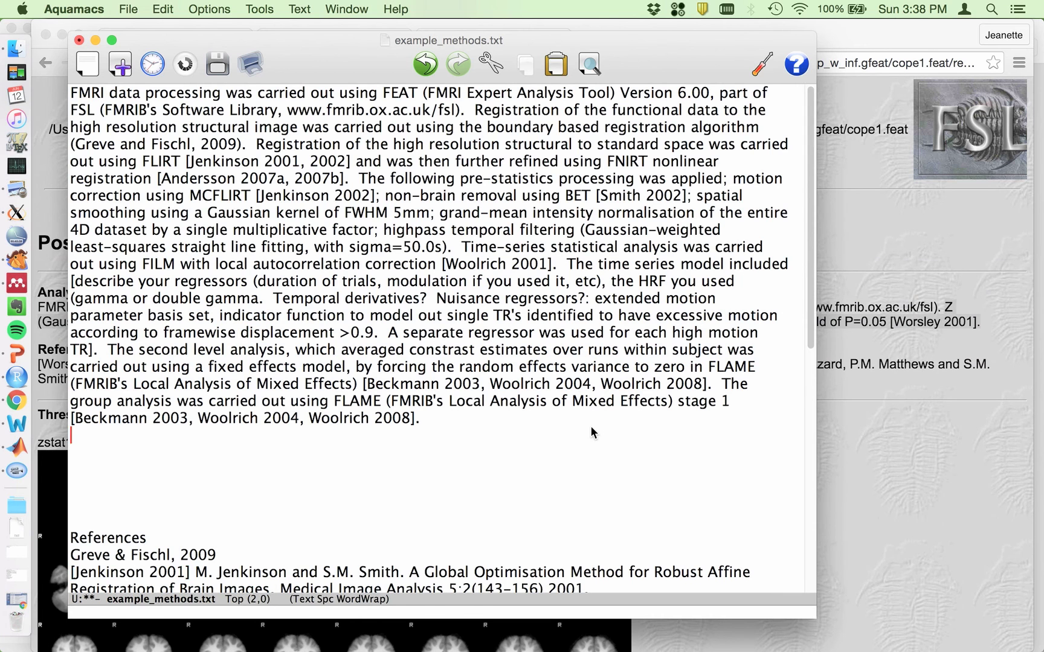
pyautogui.click(589, 421)
pyautogui.press('super+v')
# Step: Copy the Worsley 2001 reference from the Post-stats report onto a new line at the file's end
pyautogui.press('super+Tab')
pyautogui.moveTo(145, 380); pyautogui.dragTo(37, 363)
pyautogui.press('super+c')
pyautogui.press('super+Tab')
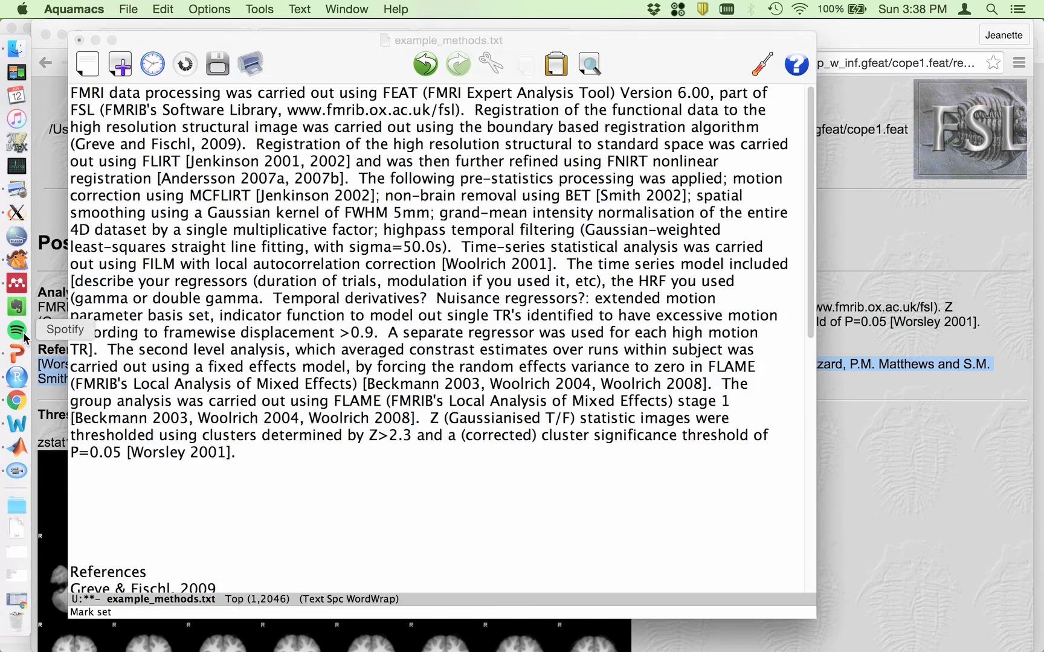
pyautogui.scroll(-10, 262, 520)
pyautogui.press('super+Down')
pyautogui.press('Return')
pyautogui.press('super+v')
# Step: Return to the top, shrink the text size, and save example_methods.txt
pyautogui.press('super+Up')
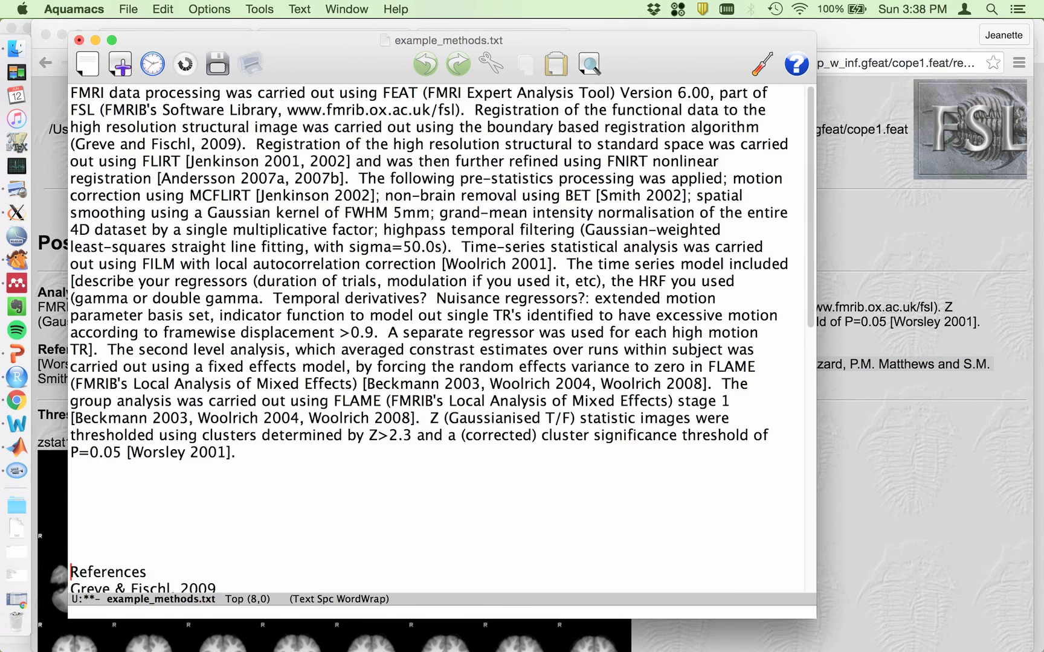
pyautogui.press('super+minus')
pyautogui.press('super+minus')
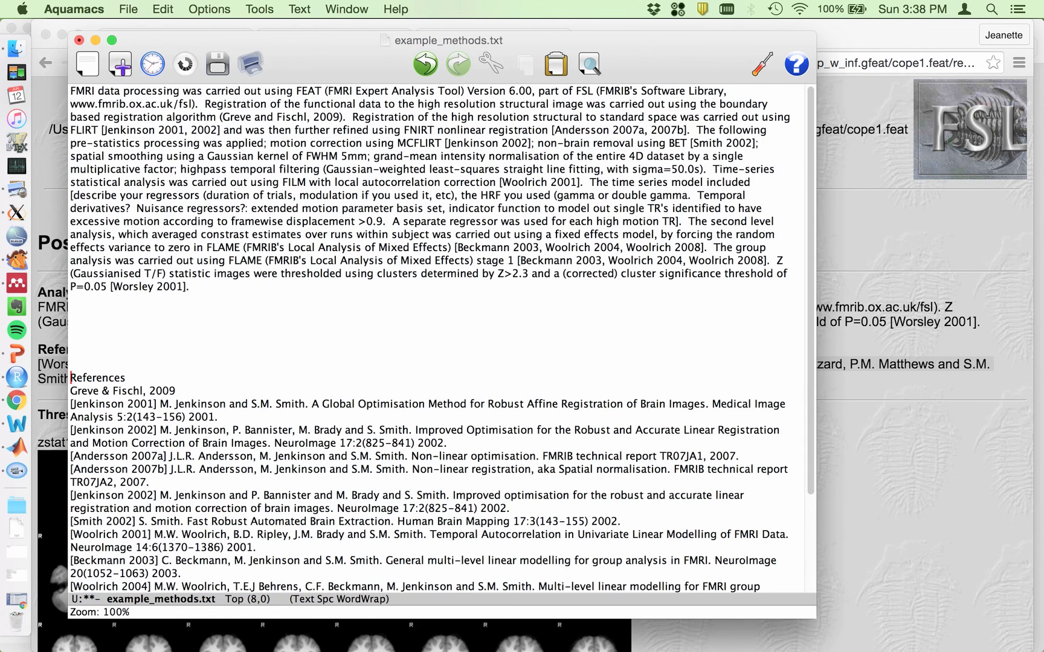
pyautogui.press('super+s')
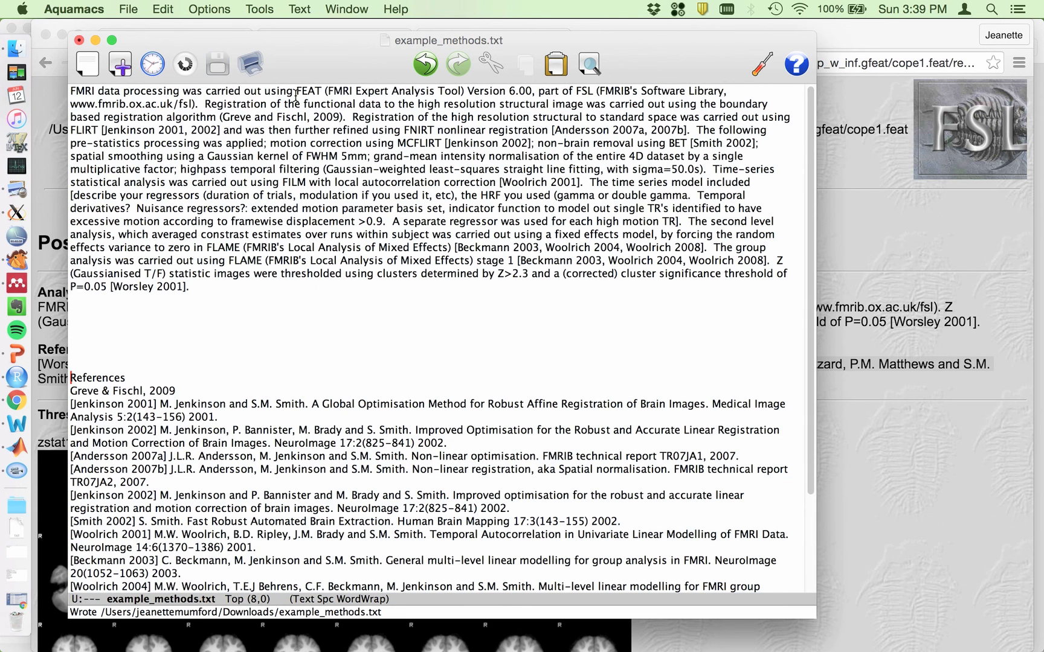
pyautogui.scroll(-3, 296, 369)
pyautogui.scroll(-4, 296, 370)
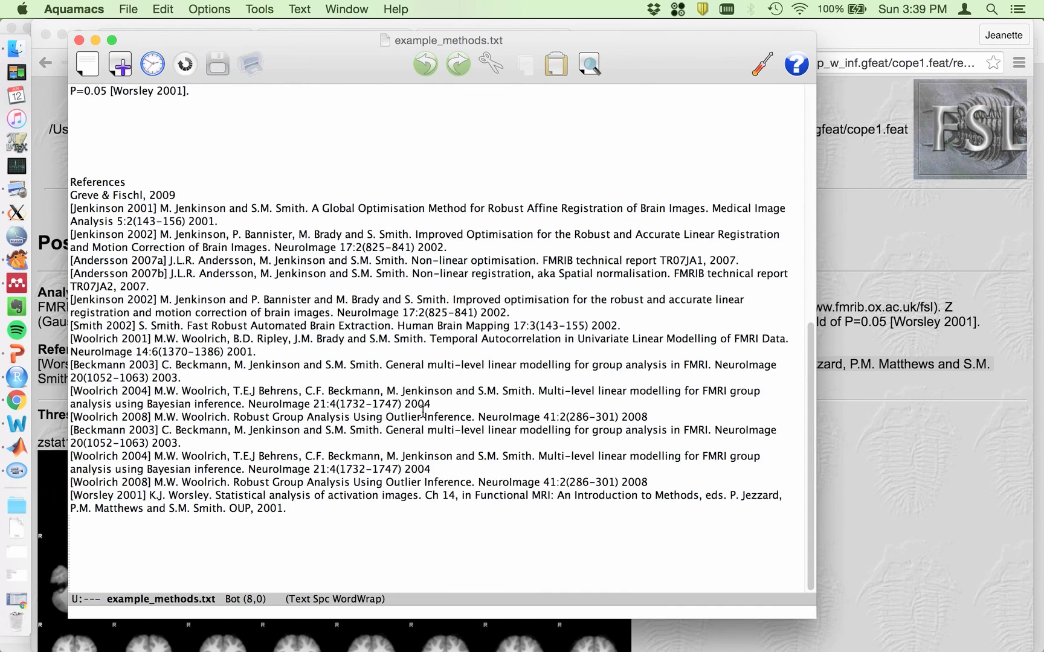
pyautogui.click(13, 356)
pyautogui.scroll(5, 356, 369)
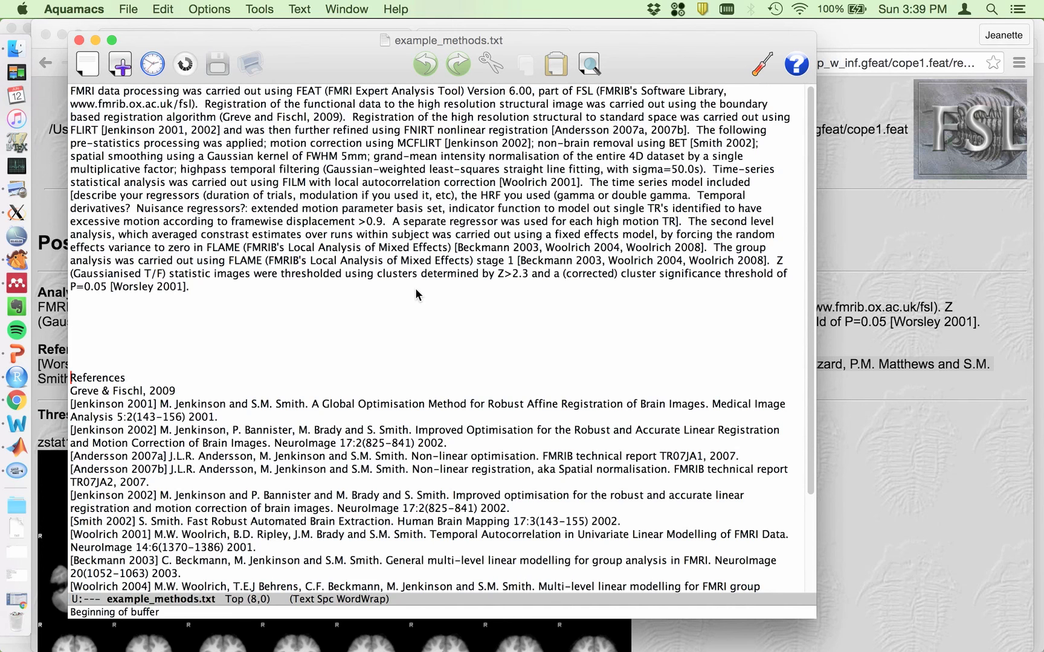
# Step: Switch from Aquamacs to the write_up_methods.pptx presentation showing the Let's do it! slide
pyautogui.press('super+Tab')
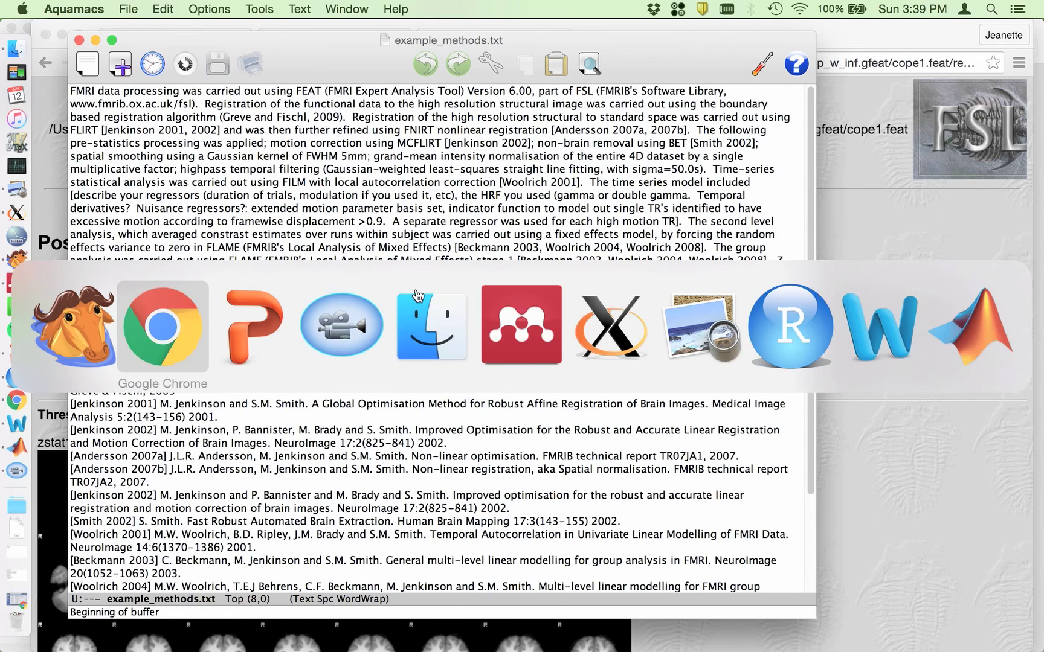